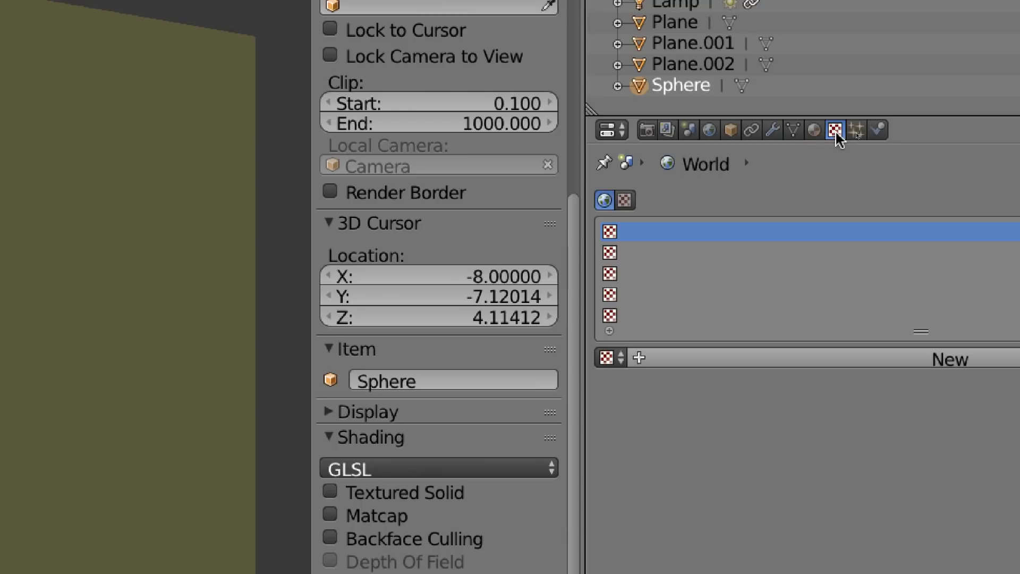
- Add a new material to the sphere and choose Solid viewport shading
{"action": "left_click", "coordinate": [814, 131]}
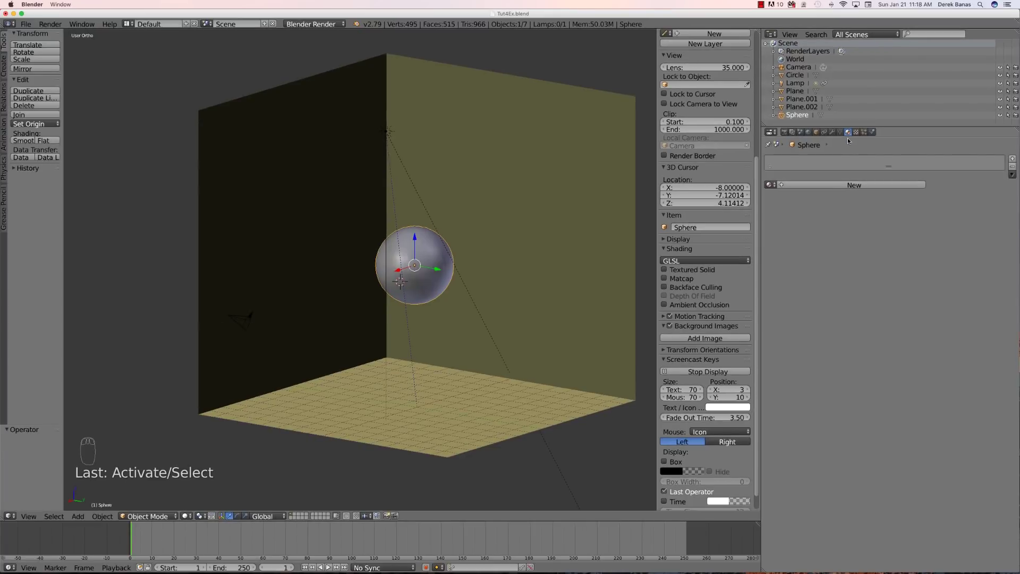
{"action": "left_click", "coordinate": [808, 186]}
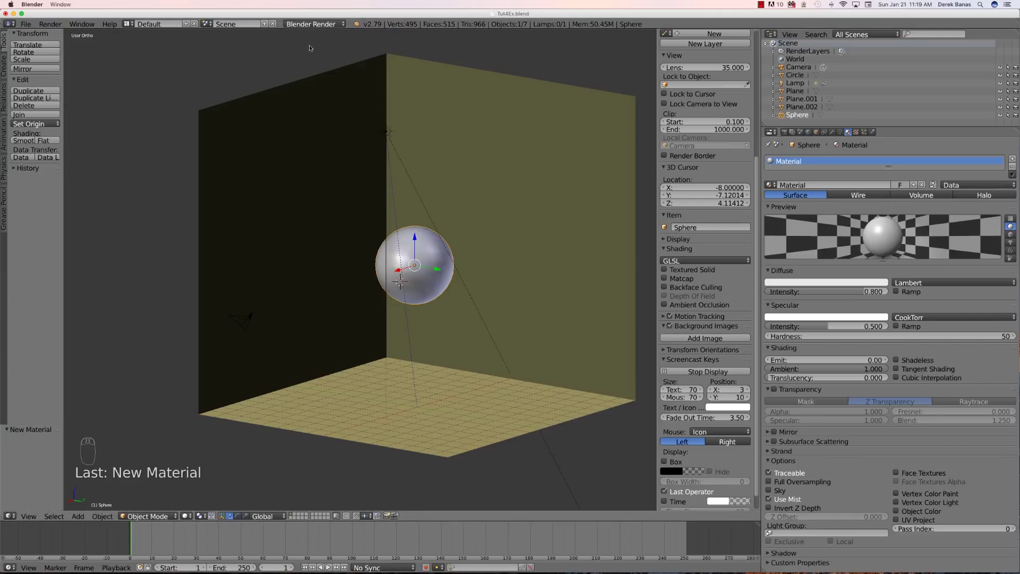
{"action": "left_click", "coordinate": [312, 24]}
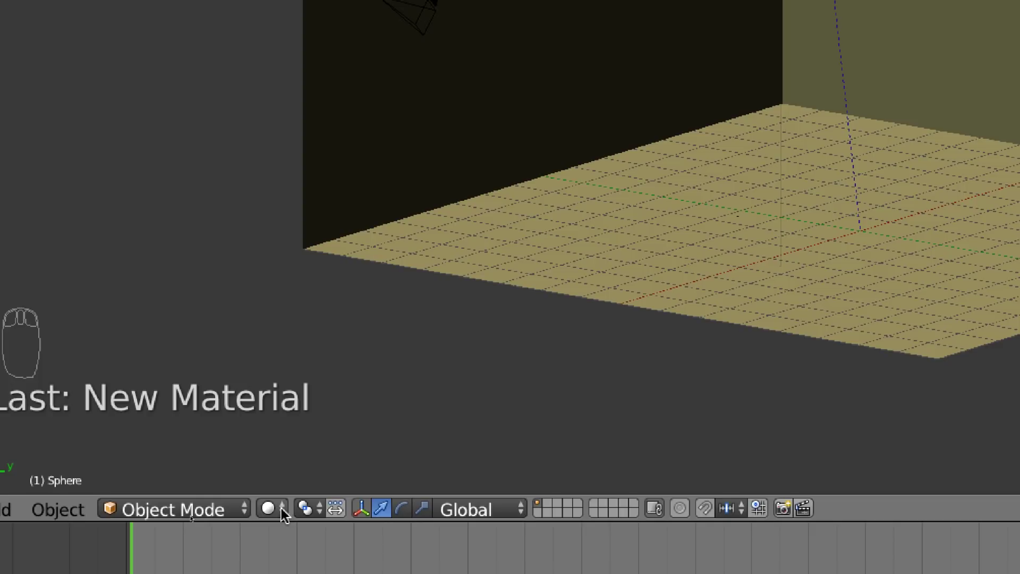
{"action": "left_click", "coordinate": [281, 508]}
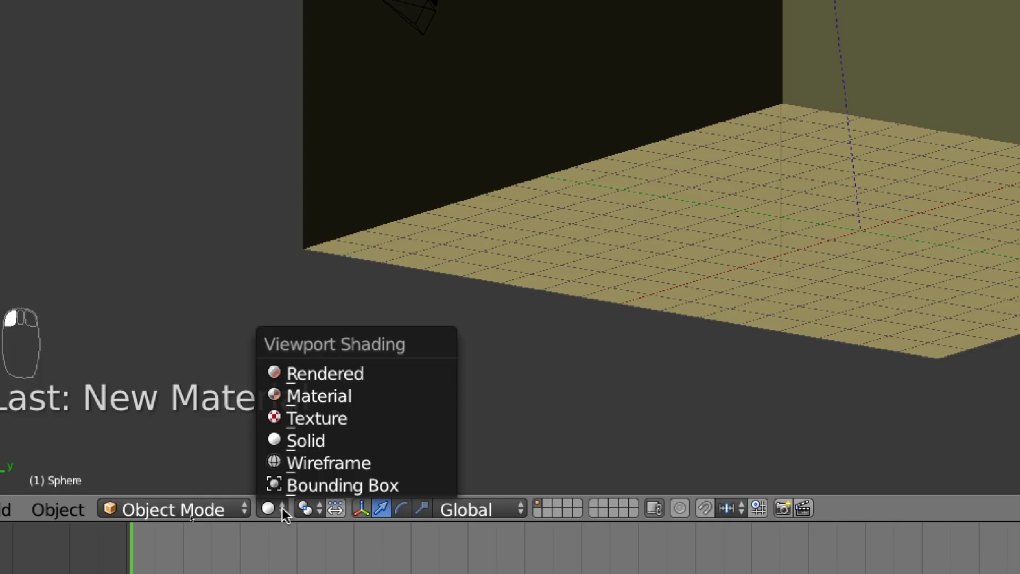
{"action": "left_click", "coordinate": [317, 444]}
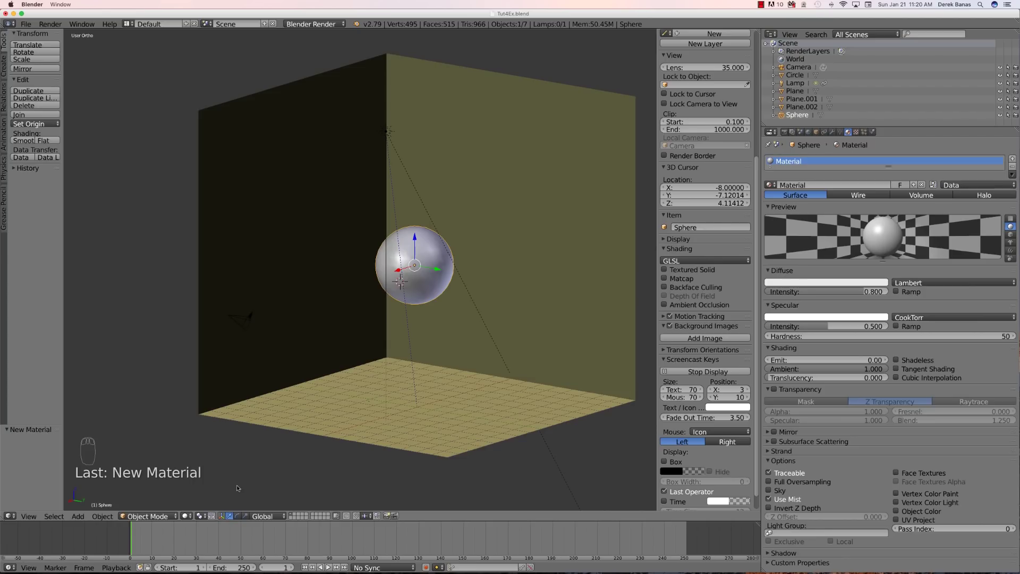
- Enable continuous Grease Pencil drawing and sketch freehand strokes around the upper half of the sphere
{"action": "left_click", "coordinate": [4, 216]}
{"action": "left_click", "coordinate": [31, 91]}
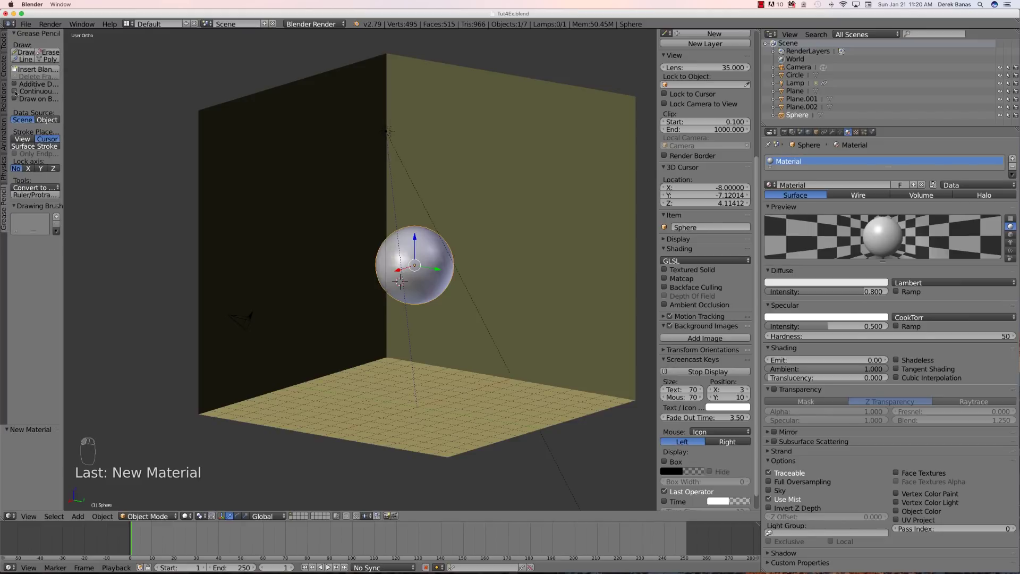
{"action": "left_click", "coordinate": [25, 51]}
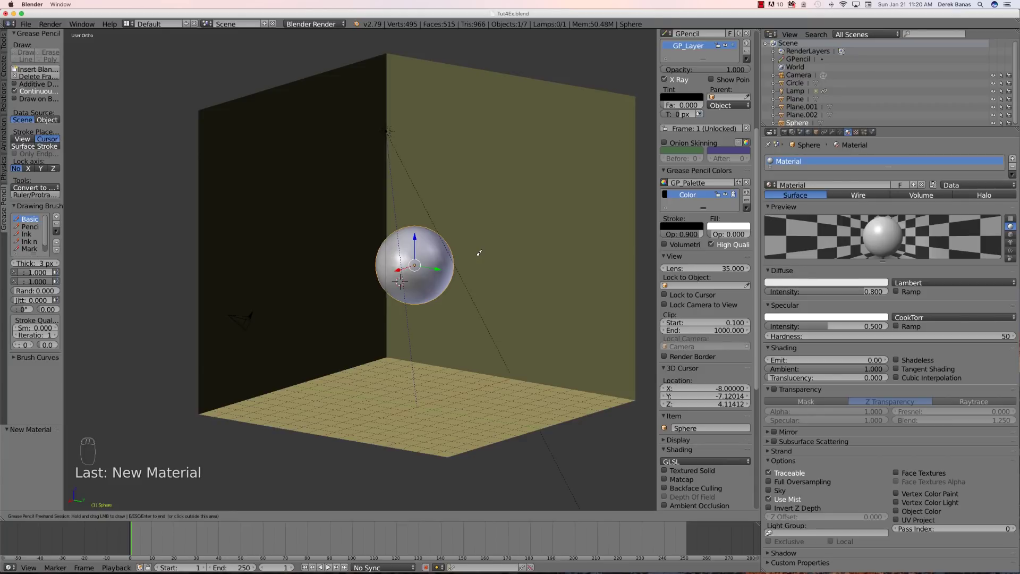
{"action": "left_click_drag", "start_coordinate": [475, 210], "coordinate": [432, 246]}
{"action": "mouse_move", "coordinate": [426, 223]}
{"action": "left_mouse_down"}
{"action": "mouse_move", "coordinate": [427, 242]}
{"action": "mouse_move", "coordinate": [477, 250]}
{"action": "mouse_move", "coordinate": [441, 257]}
{"action": "left_mouse_up"}
- Undo the Grease Pencil strokes drawn over the sphere
{"action": "key", "text": "ctrl+z"}
{"action": "key", "text": "ctrl+z"}
{"action": "key", "text": "ctrl+z"}
{"action": "key", "text": "ctrl+z"}
{"action": "key", "text": "ctrl+z"}
{"action": "key", "text": "ctrl+z"}
{"action": "key", "text": "ctrl+z"}
{"action": "key", "text": "ctrl+z"}
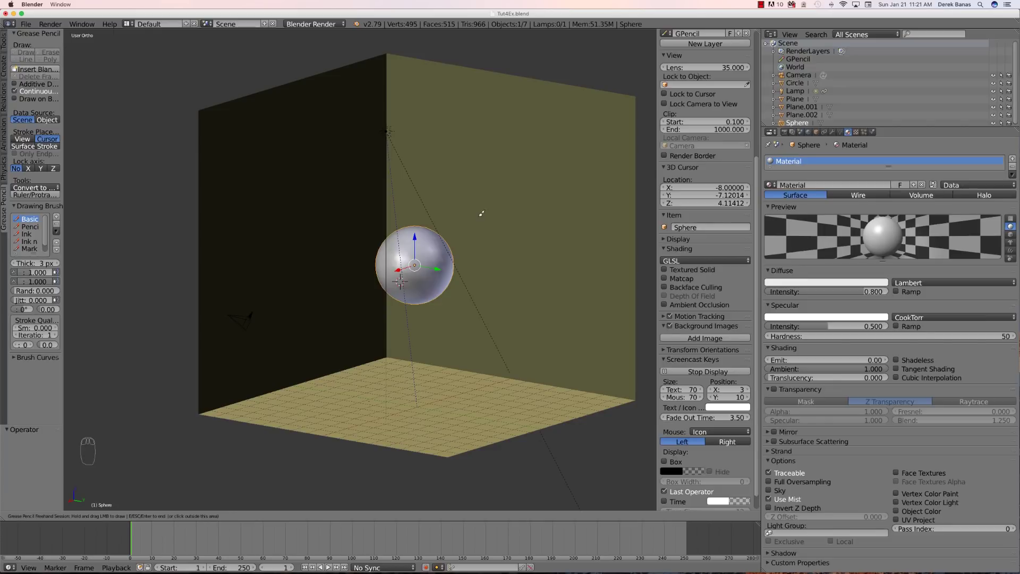
- Draw another slanted Grease Pencil stroke onto the sphere's upper surface, add to it, and undo the whole sketch
{"action": "left_click_drag", "start_coordinate": [472, 221], "coordinate": [427, 251]}
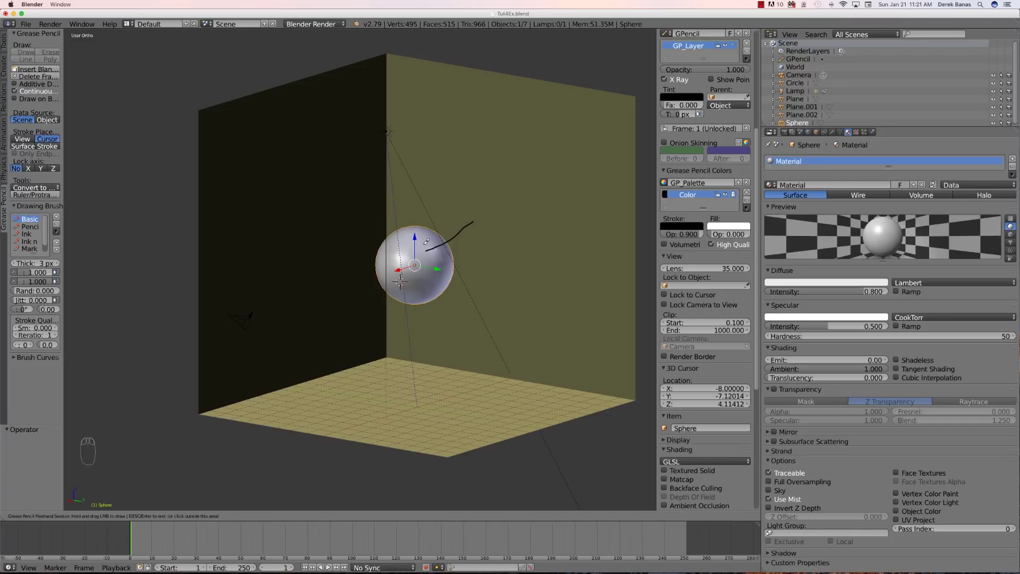
{"action": "mouse_move", "coordinate": [428, 243]}
{"action": "left_mouse_down"}
{"action": "mouse_move", "coordinate": [424, 219]}
{"action": "mouse_move", "coordinate": [424, 242]}
{"action": "left_mouse_up"}
{"action": "key", "text": "ctrl+z"}
{"action": "key", "text": "ctrl+z"}
{"action": "key", "text": "ctrl+z"}
{"action": "key", "text": "ctrl+z"}
{"action": "key", "text": "ctrl+z"}
{"action": "key", "text": "ctrl+z"}
{"action": "key", "text": "ctrl+z"}
{"action": "key", "text": "ctrl+z"}
{"action": "key", "text": "ctrl+z"}
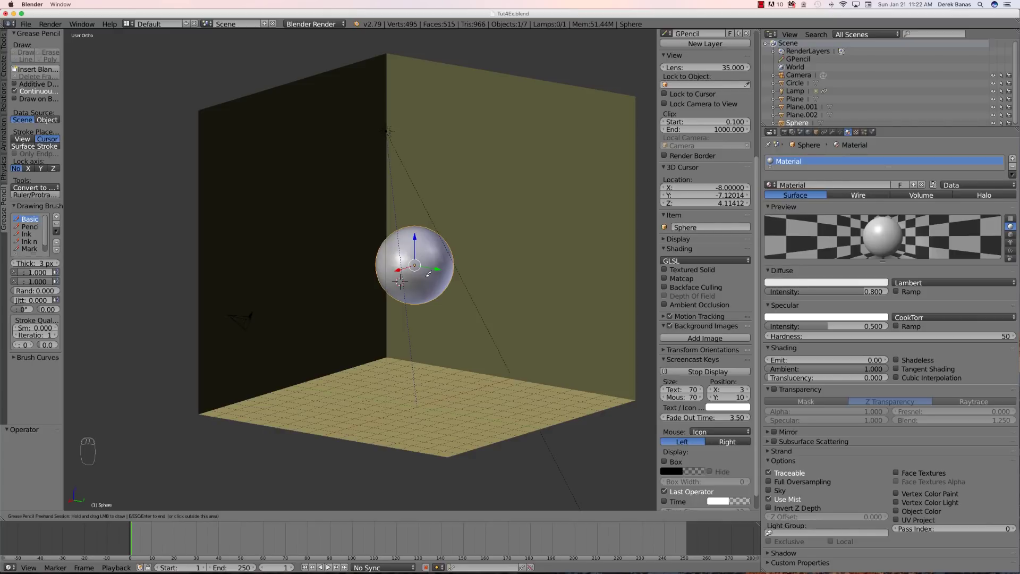
- Set the sphere material's diffuse color to blue and apply smooth shading to the sphere
{"action": "scroll", "coordinate": [428, 274], "scroll_direction": "up", "scroll_amount": 1}
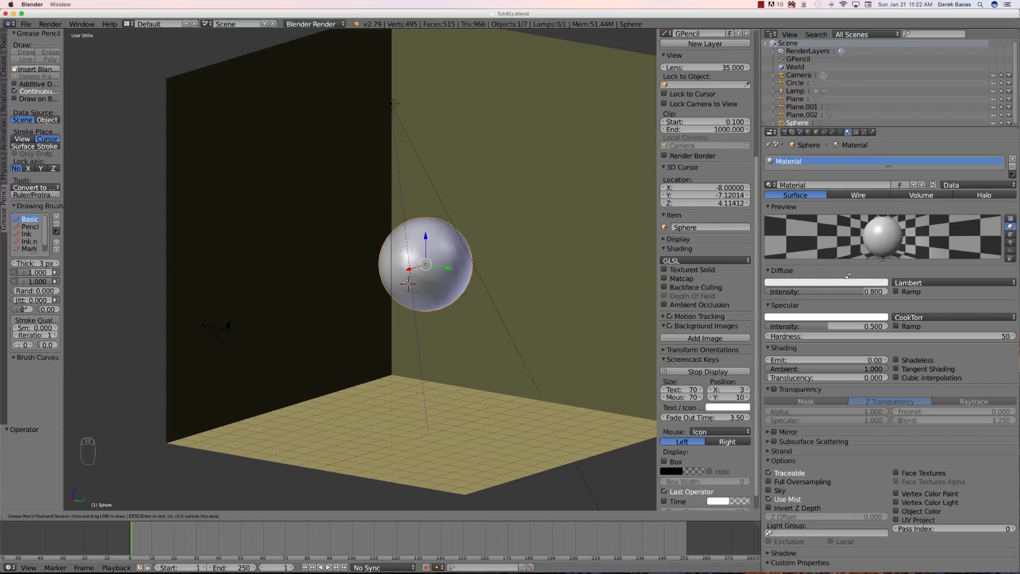
{"action": "left_click", "coordinate": [825, 279]}
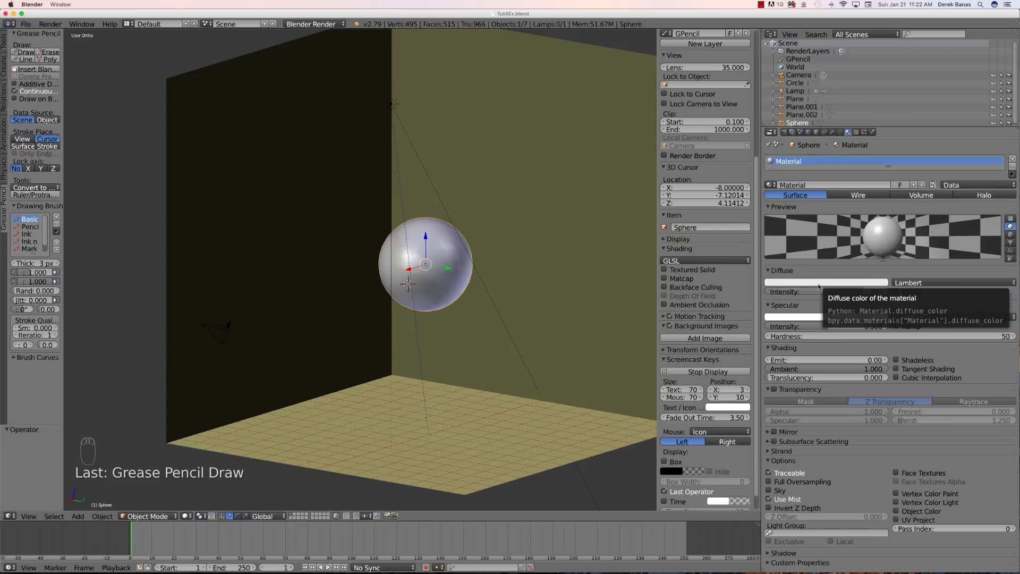
{"action": "left_click", "coordinate": [786, 283]}
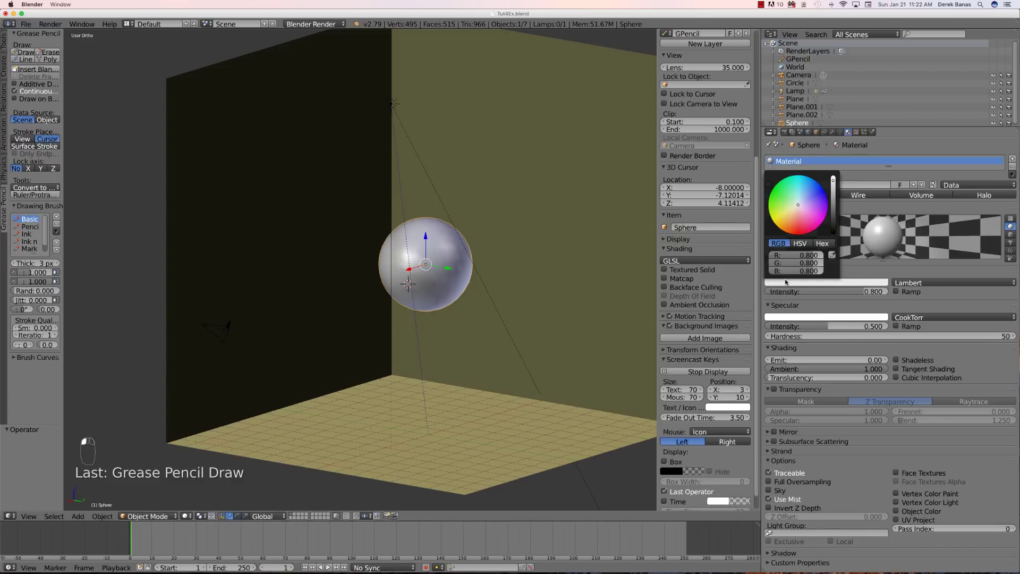
{"action": "left_click", "coordinate": [811, 194]}
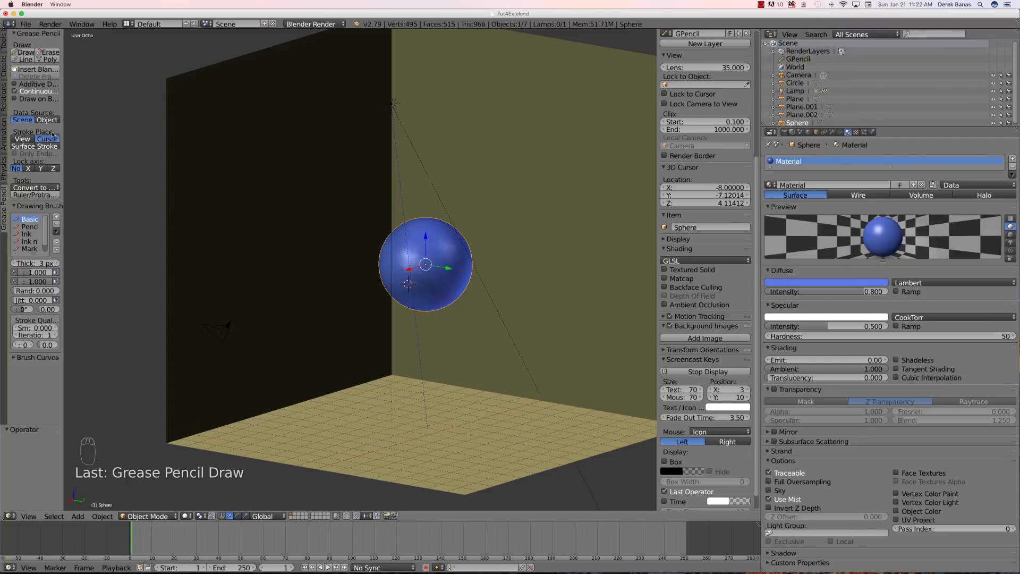
{"action": "left_click", "coordinate": [4, 43]}
{"action": "left_click", "coordinate": [25, 141]}
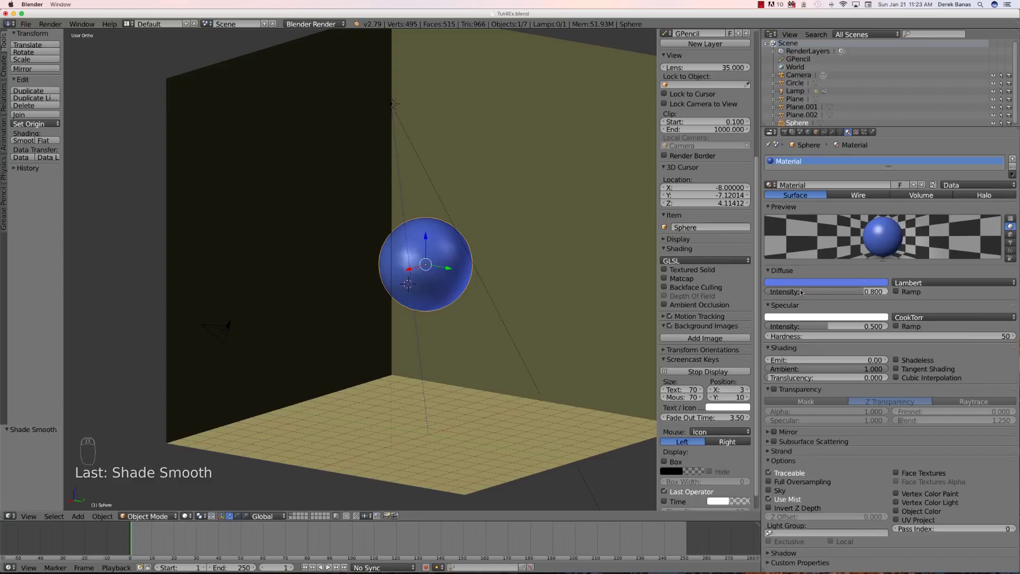
- Set the material's diffuse intensity to 0.717 and choose the Oren-Nayar diffuse shader
{"action": "left_click_drag", "start_coordinate": [883, 296], "coordinate": [855, 293]}
{"action": "left_click", "coordinate": [929, 283]}
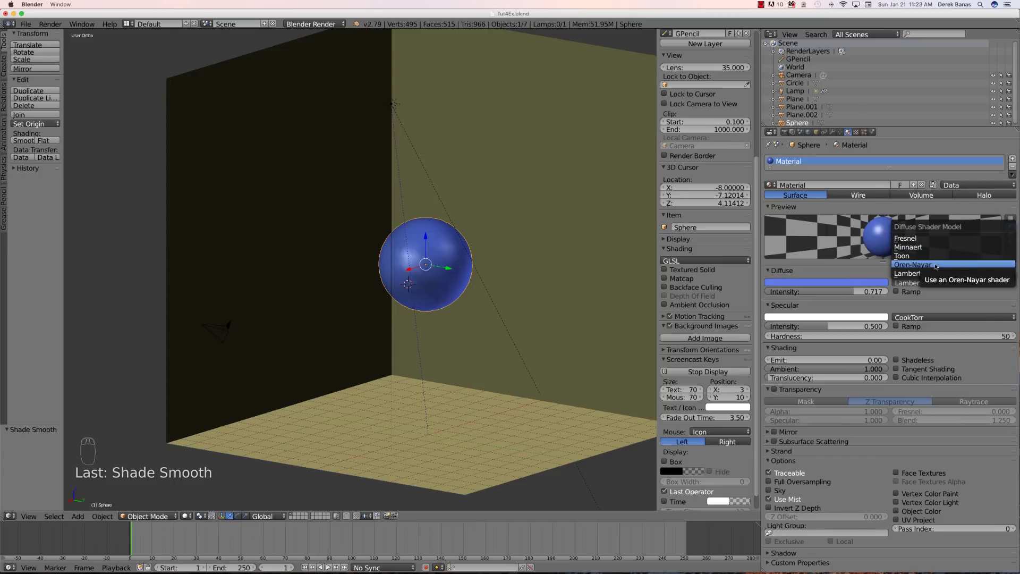
{"action": "left_click", "coordinate": [934, 265]}
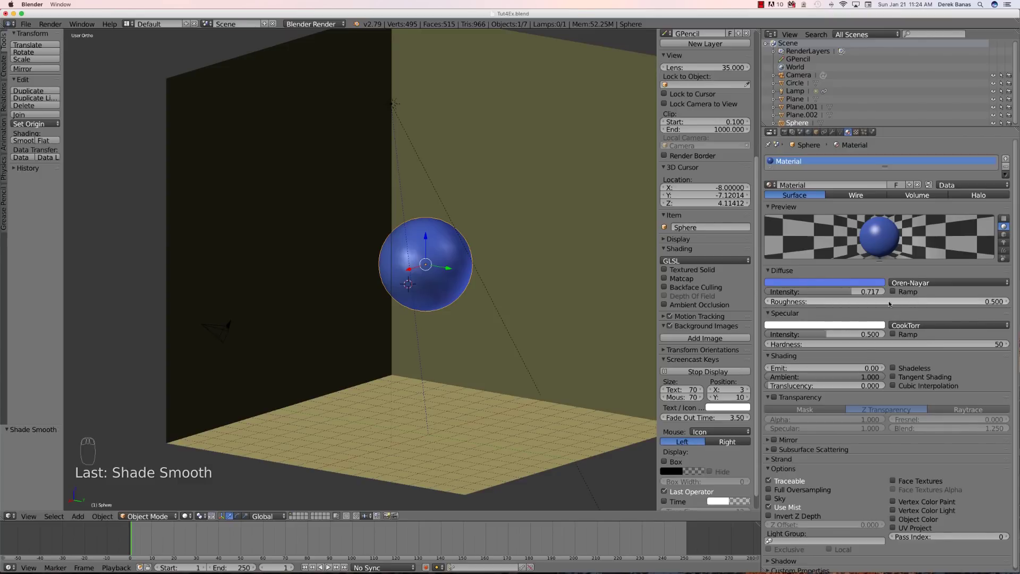
- Try the Oren-Nayar roughness at its 3.140 maximum and at 0.000
{"action": "left_click", "coordinate": [846, 305]}
{"action": "left_click_drag", "start_coordinate": [881, 305], "coordinate": [1003, 304]}
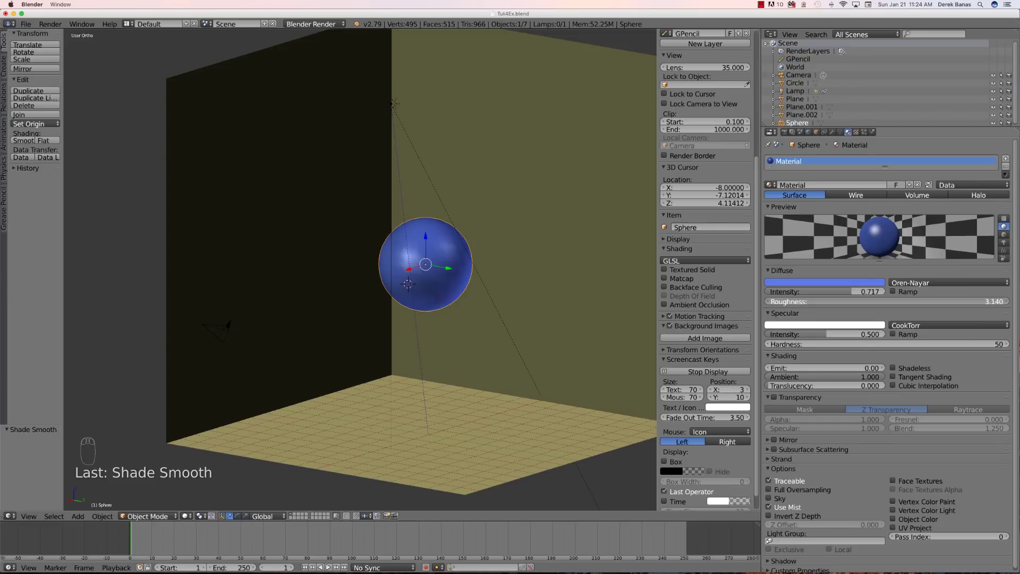
{"action": "left_click_drag", "start_coordinate": [844, 302], "coordinate": [768, 302]}
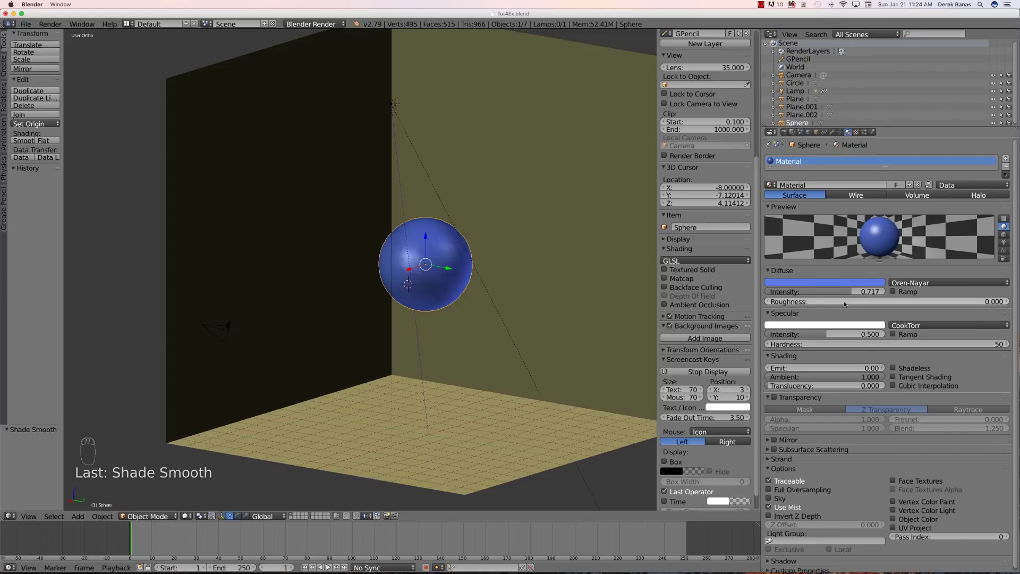
- Change the diffuse shader to Toon and display the viewport in Rendered shading
{"action": "left_click", "coordinate": [920, 283]}
{"action": "left_click", "coordinate": [926, 256]}
{"action": "key", "text": "shift+z"}
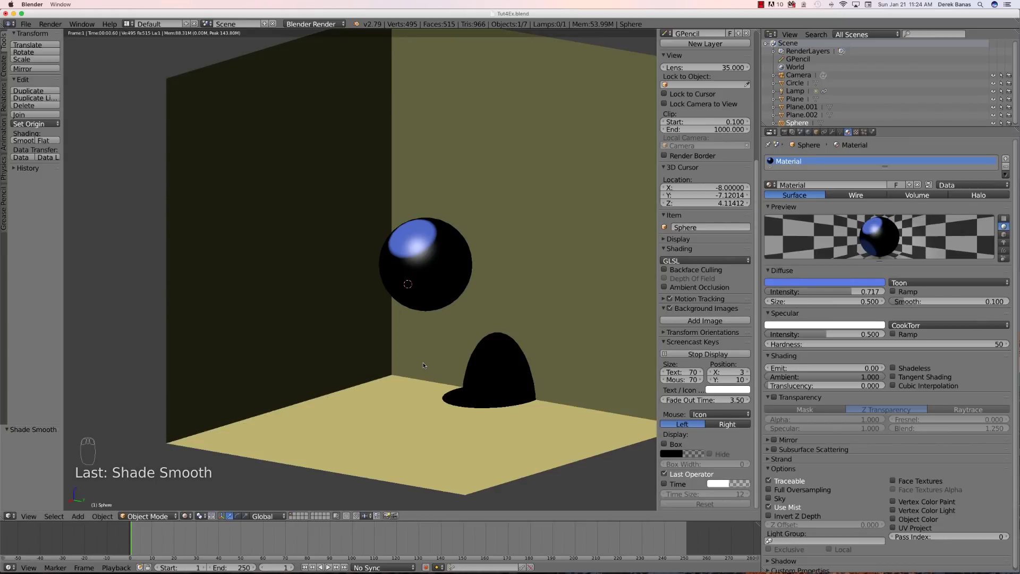
- Switch the diffuse shader back to Oren-Nayar and raise its roughness to 3.140
{"action": "left_click", "coordinate": [933, 282]}
{"action": "left_click", "coordinate": [931, 265]}
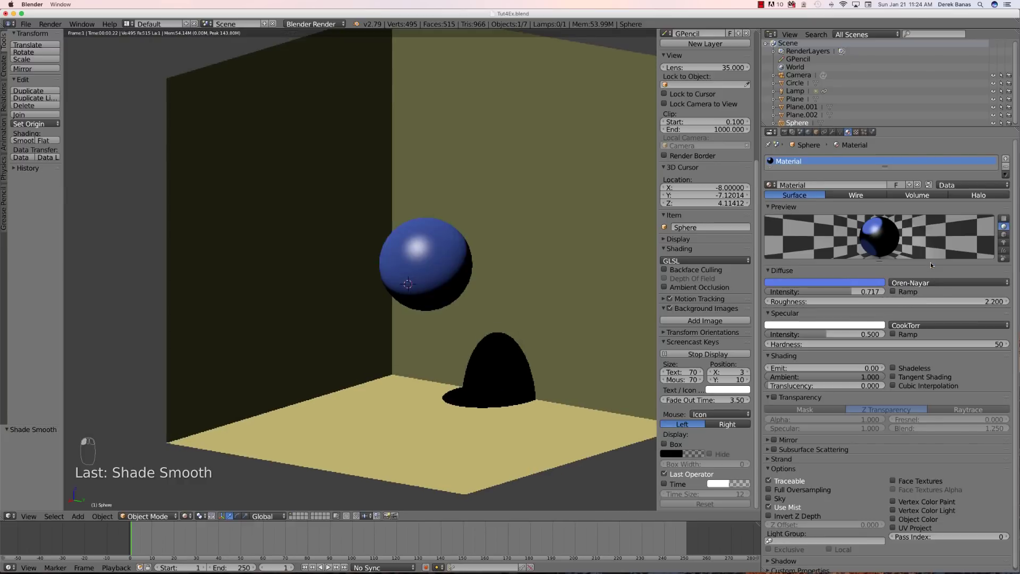
{"action": "left_click_drag", "start_coordinate": [830, 302], "coordinate": [1005, 302]}
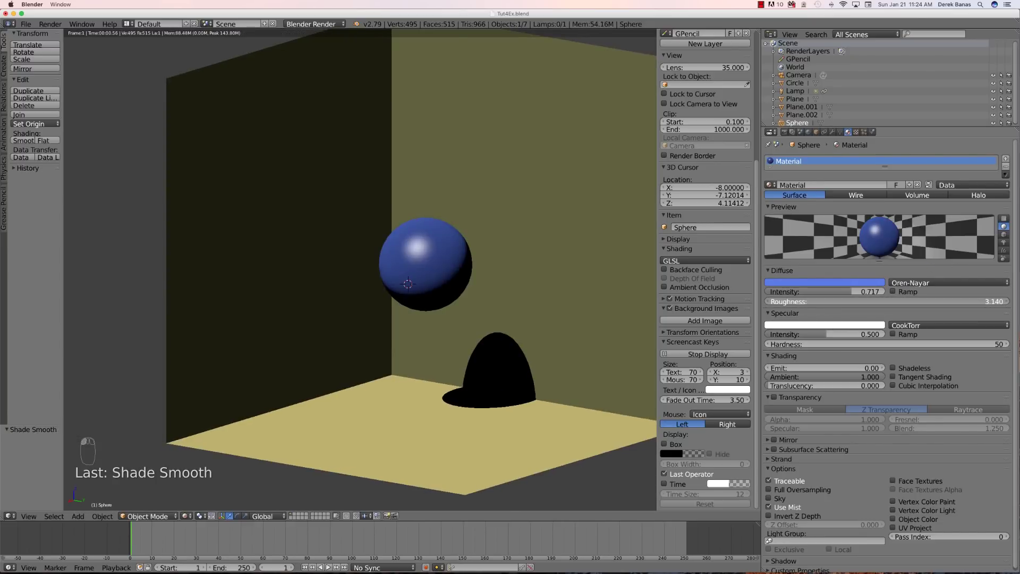
{"action": "left_click_drag", "start_coordinate": [842, 302], "coordinate": [1004, 302]}
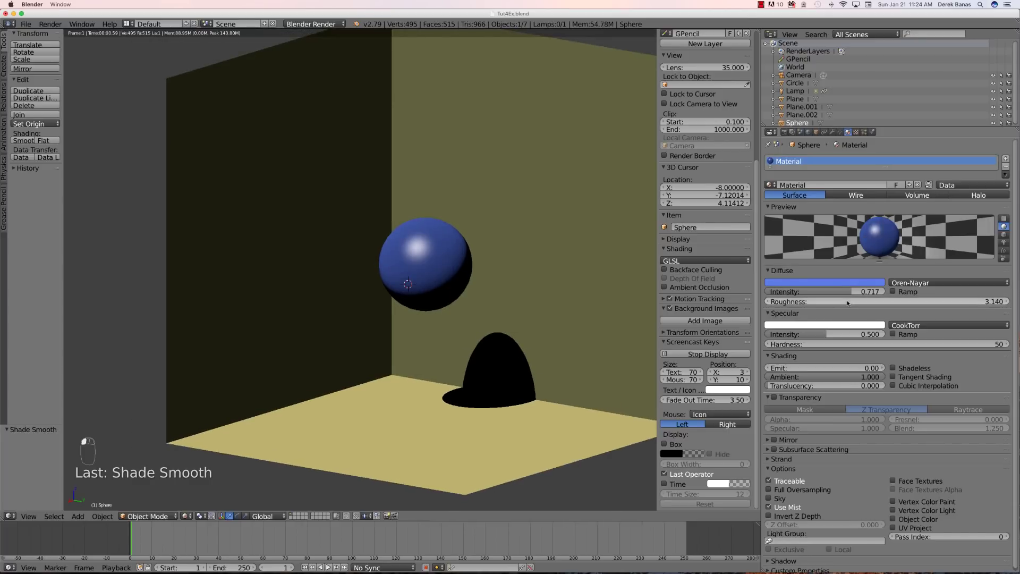
- Change the diffuse shader to Minnaert and adjust its darkness to 2.000
{"action": "left_click", "coordinate": [911, 282]}
{"action": "left_click", "coordinate": [910, 237]}
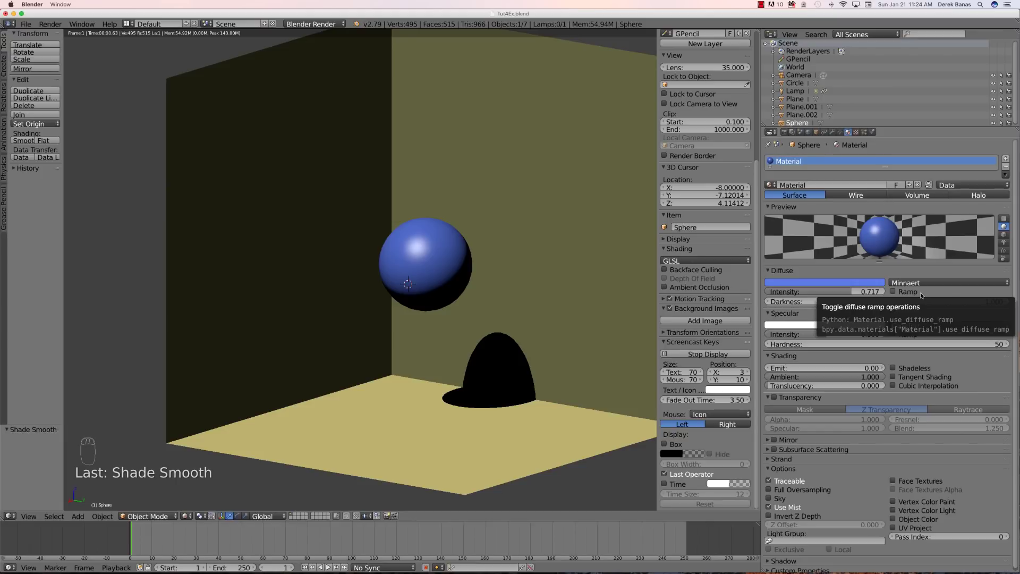
{"action": "left_click_drag", "start_coordinate": [872, 301], "coordinate": [978, 302]}
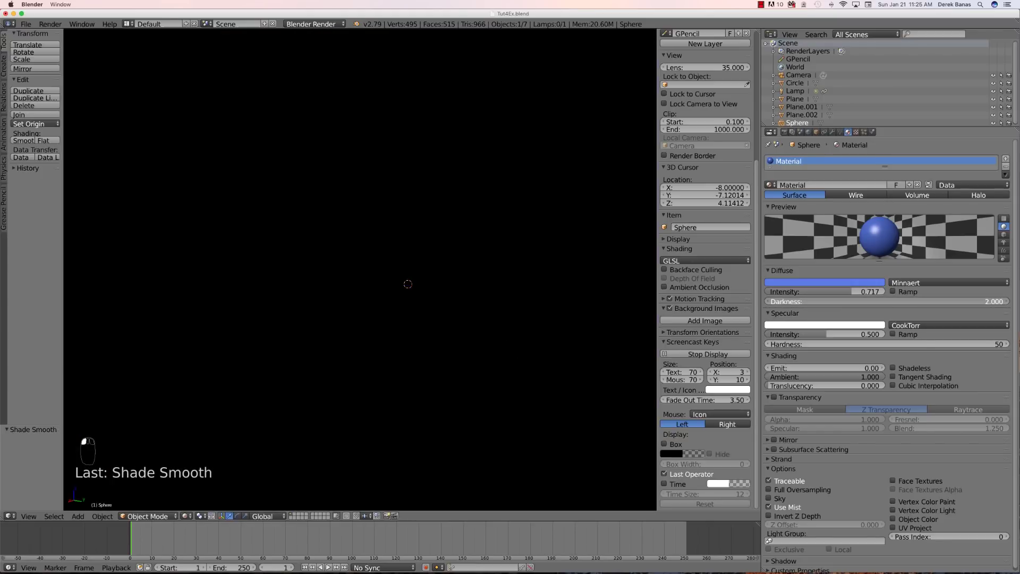
{"action": "left_click_drag", "start_coordinate": [978, 301], "coordinate": [1002, 301]}
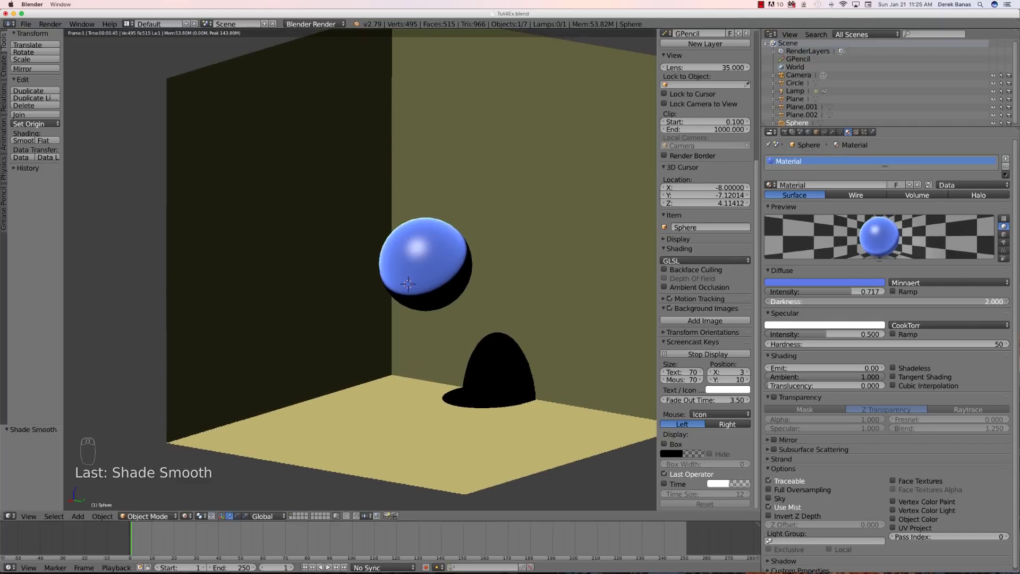
- Change the diffuse shader to Fresnel, try a Fresnel value of 5.000, and set both Fresnel and Factor to 0.000
{"action": "left_click", "coordinate": [944, 283]}
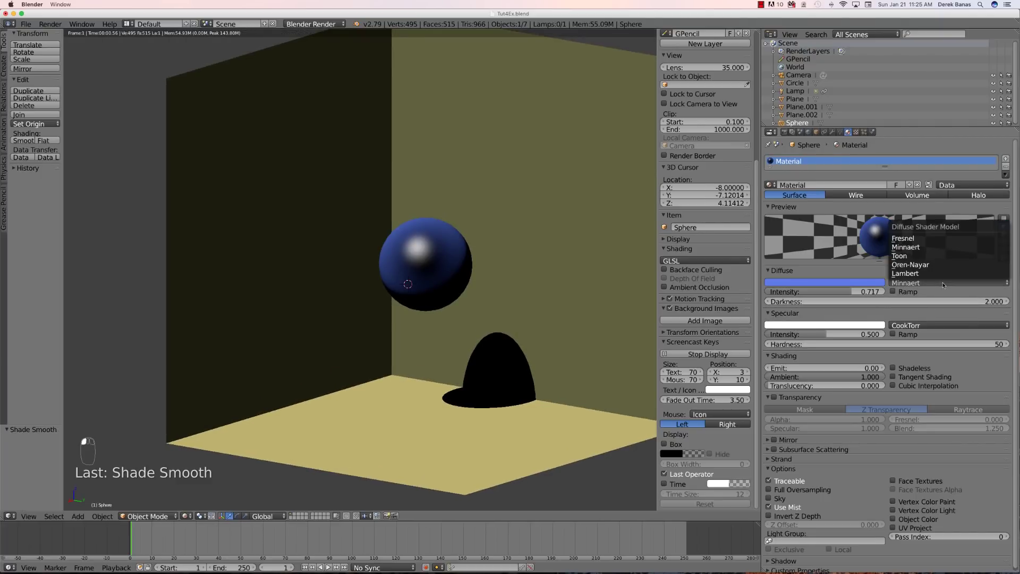
{"action": "left_click", "coordinate": [932, 239]}
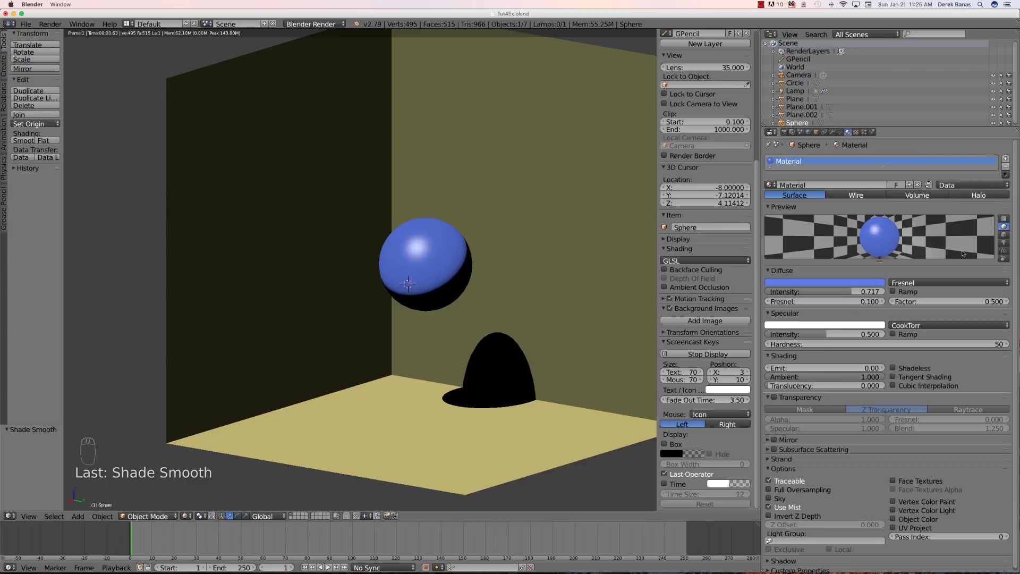
{"action": "left_click_drag", "start_coordinate": [845, 301], "coordinate": [957, 301]}
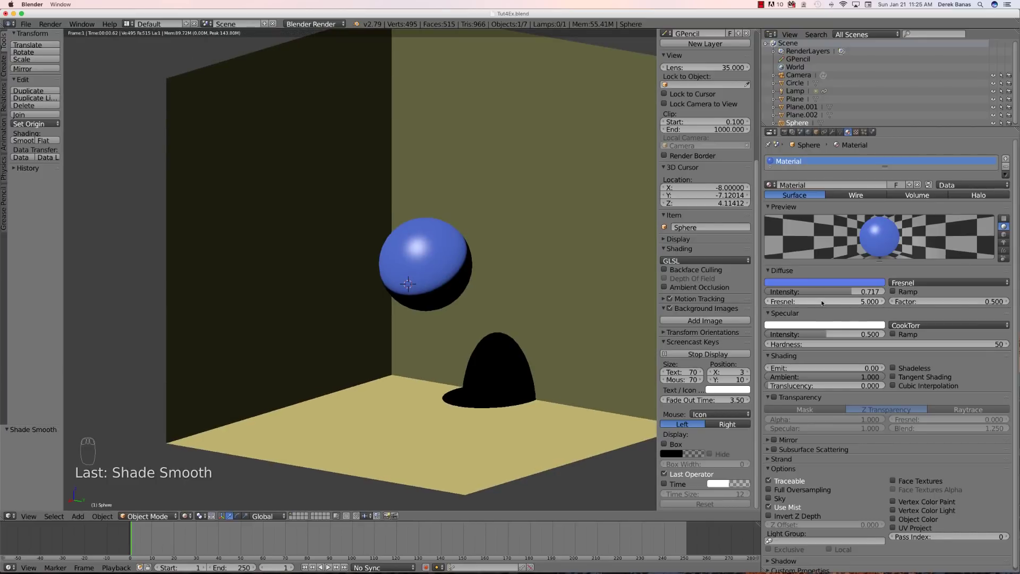
{"action": "left_click_drag", "start_coordinate": [825, 302], "coordinate": [779, 302]}
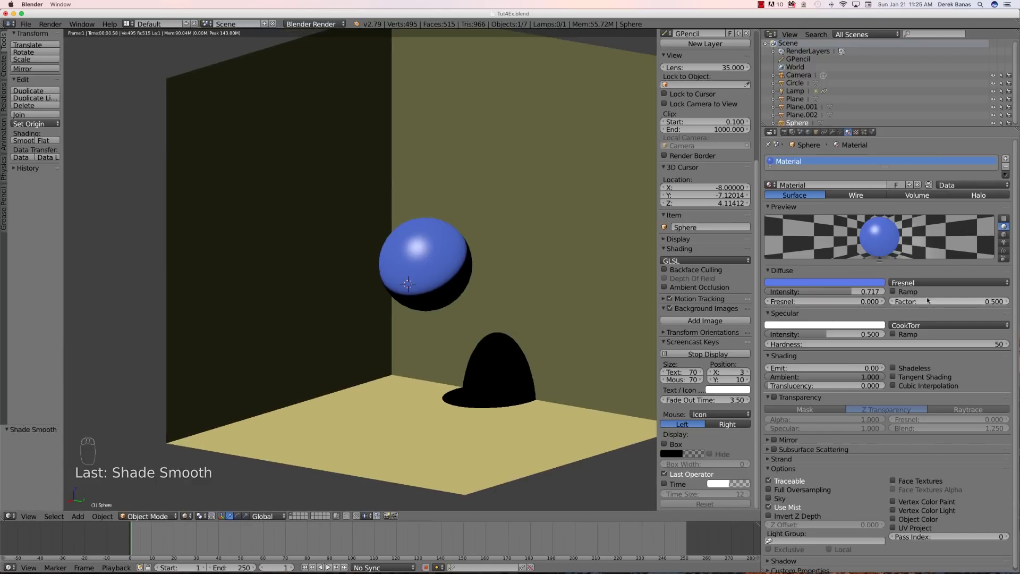
{"action": "mouse_move", "coordinate": [946, 302]}
{"action": "left_mouse_down"}
{"action": "mouse_move", "coordinate": [988, 301]}
{"action": "mouse_move", "coordinate": [942, 300]}
{"action": "left_mouse_up"}
- Enable the diffuse color ramp, add a color stop at position 0.500, and select the first stop, number 0
{"action": "left_click", "coordinate": [893, 292]}
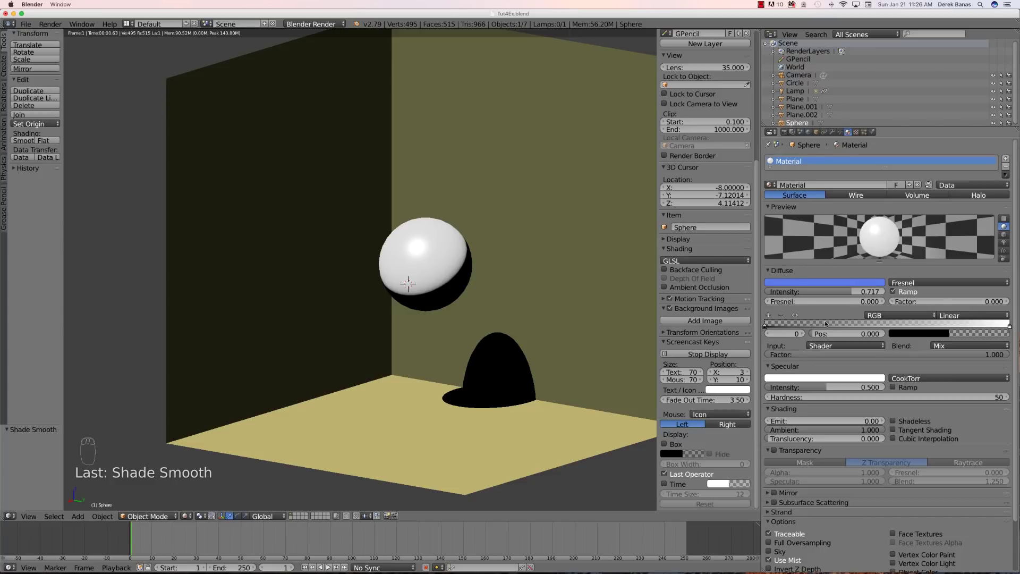
{"action": "left_click", "coordinate": [768, 315]}
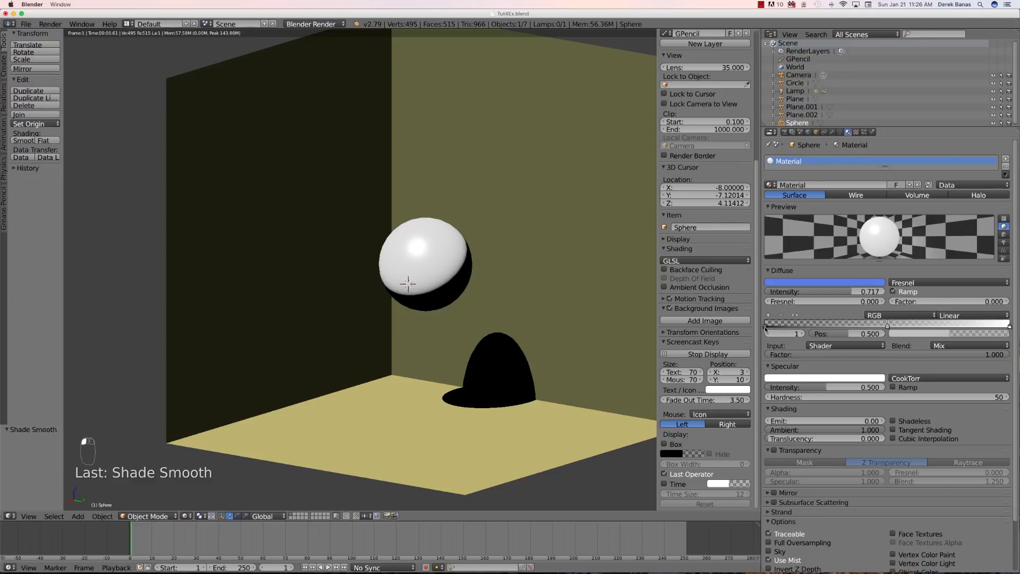
{"action": "left_click", "coordinate": [799, 335]}
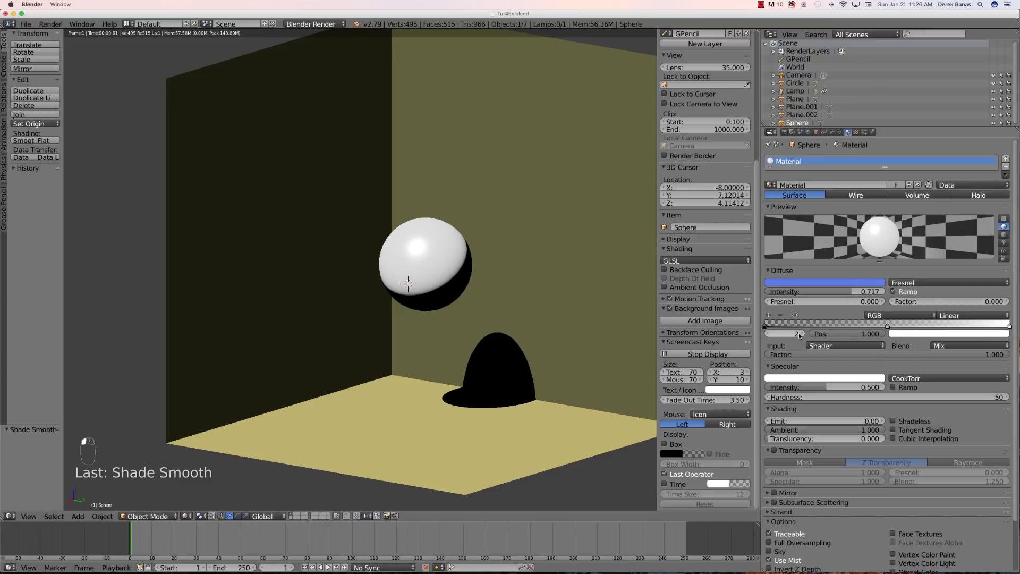
{"action": "left_click", "coordinate": [768, 335]}
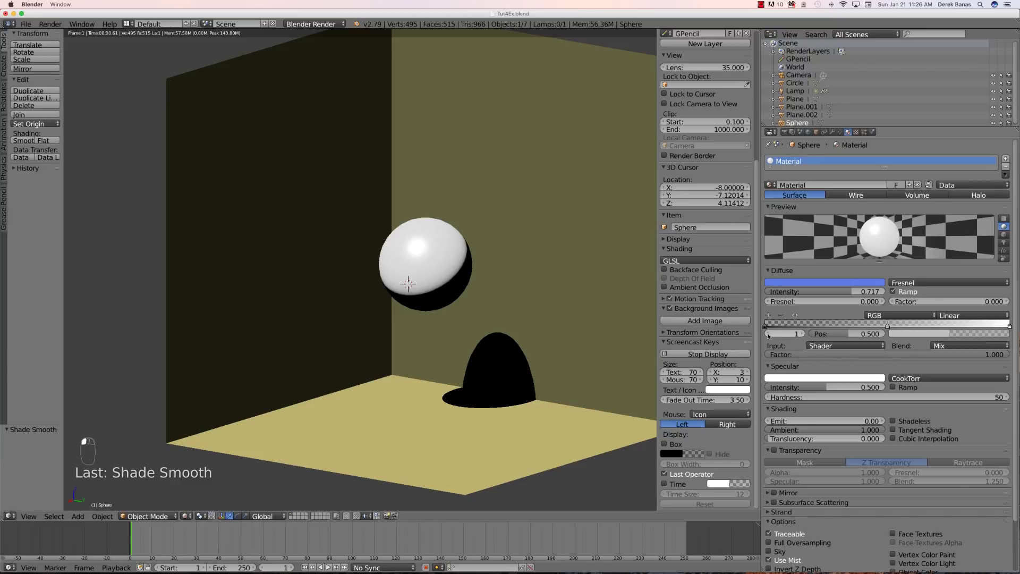
{"action": "left_click", "coordinate": [768, 335]}
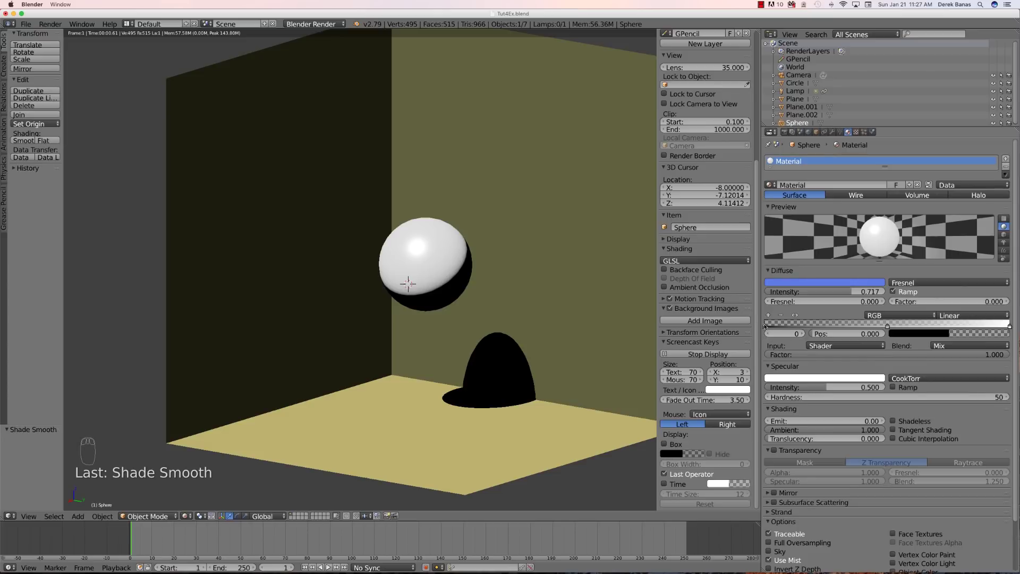
- Color the diffuse ramp's first stop, number 0, bright green and keep the ramp's color mode at RGB
{"action": "left_click", "coordinate": [803, 334]}
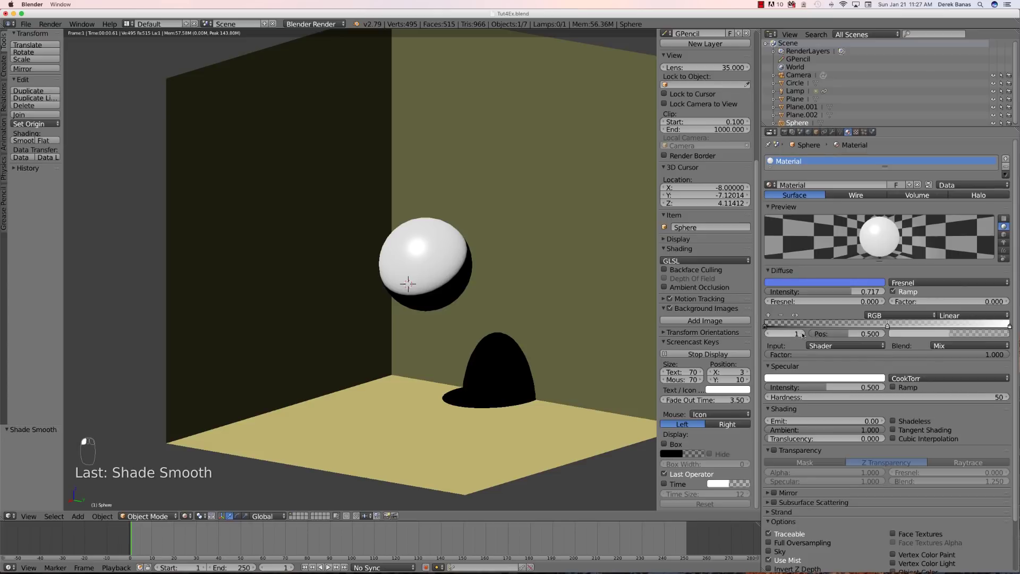
{"action": "left_click", "coordinate": [803, 334]}
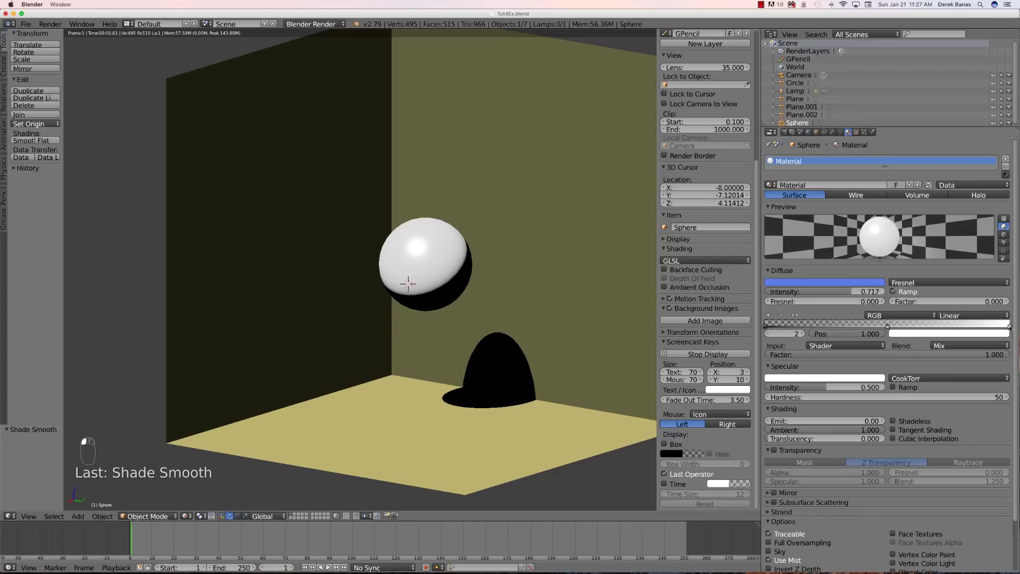
{"action": "left_click", "coordinate": [765, 325]}
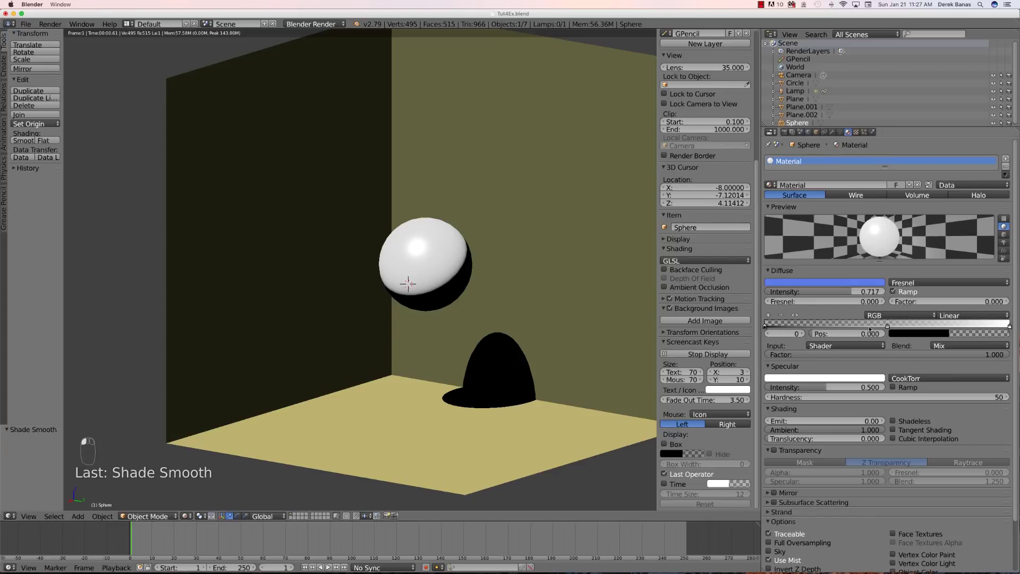
{"action": "left_click", "coordinate": [907, 334]}
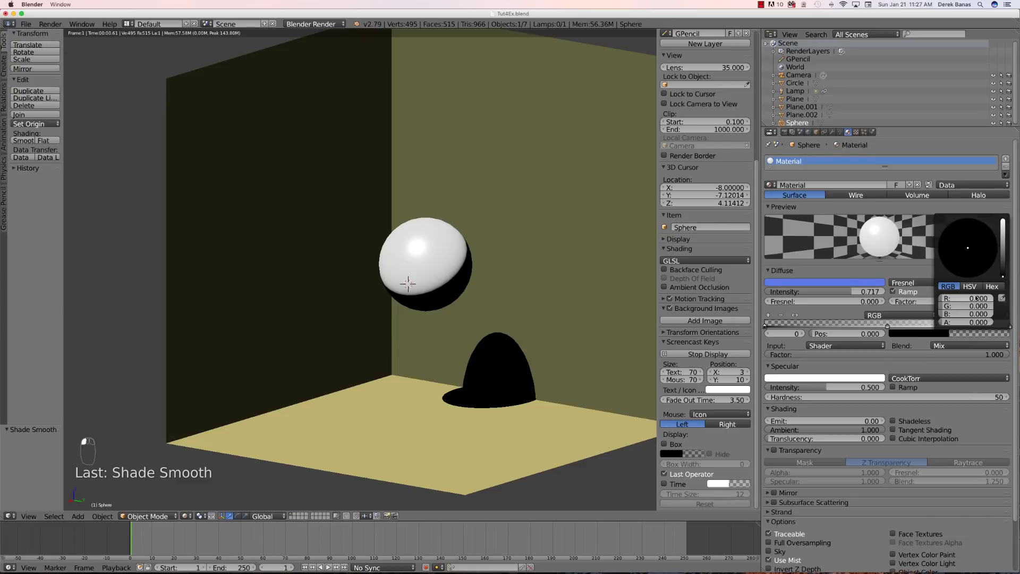
{"action": "left_click_drag", "start_coordinate": [1002, 278], "coordinate": [1003, 219]}
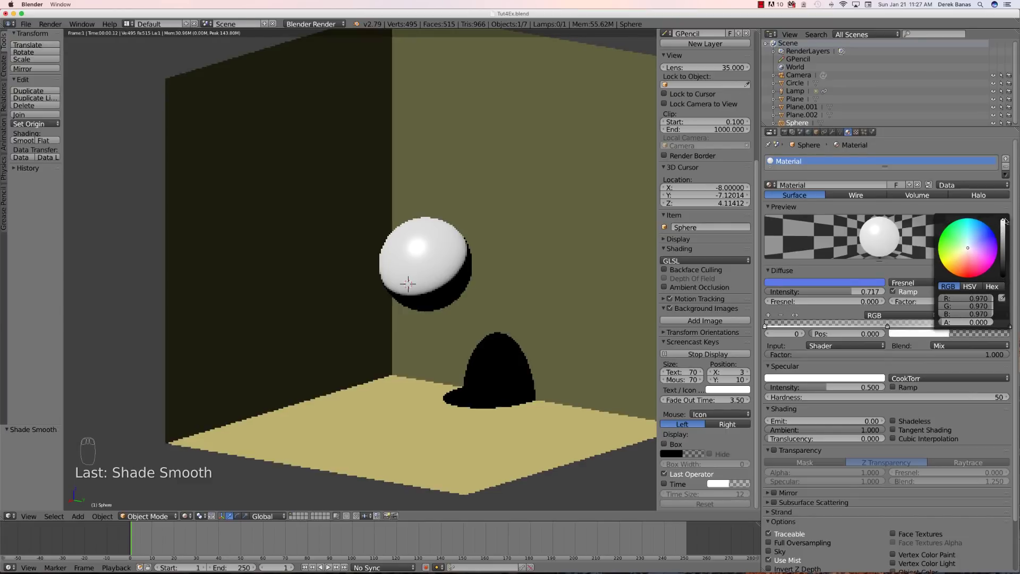
{"action": "left_click", "coordinate": [945, 235]}
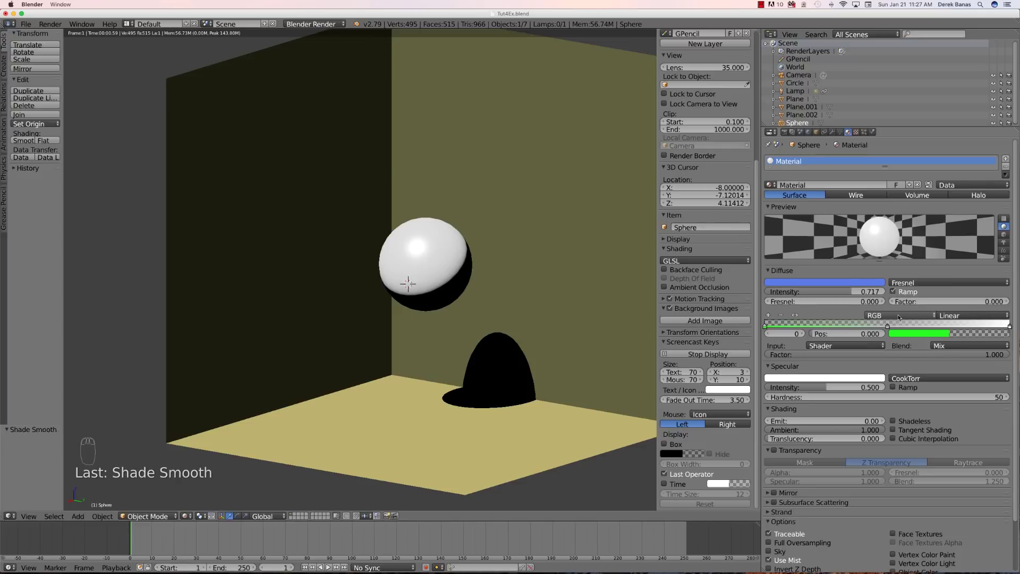
{"action": "left_click", "coordinate": [900, 317]}
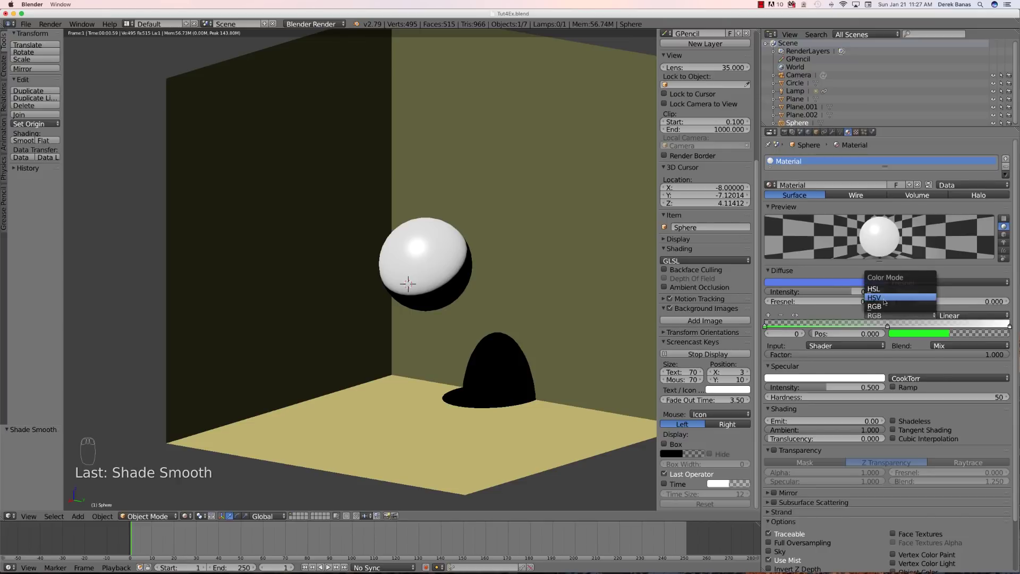
{"action": "left_click", "coordinate": [885, 304]}
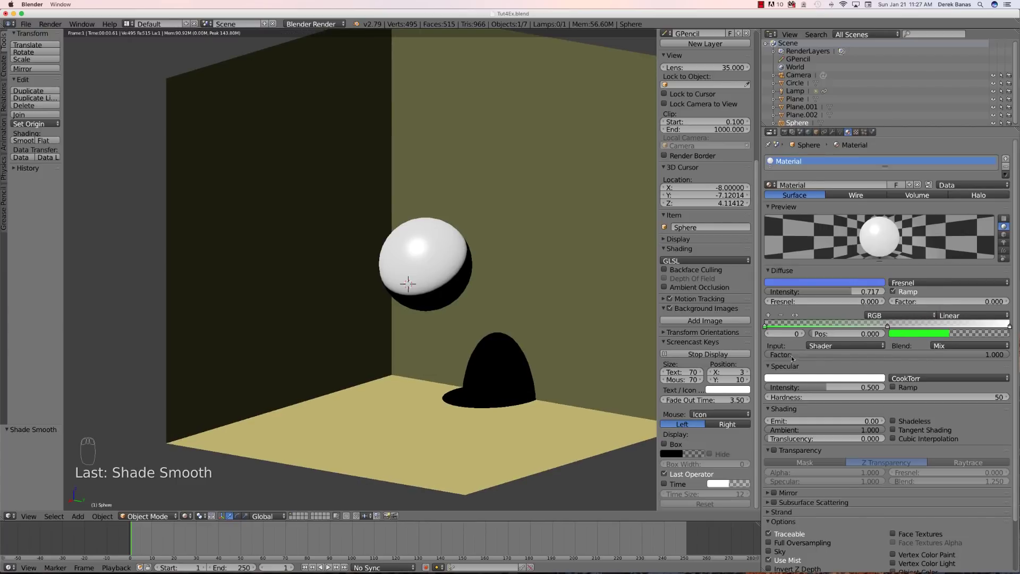
- Color the ramp's middle stop, number 1, light red and raise its brightness to the maximum
{"action": "left_click", "coordinate": [803, 334]}
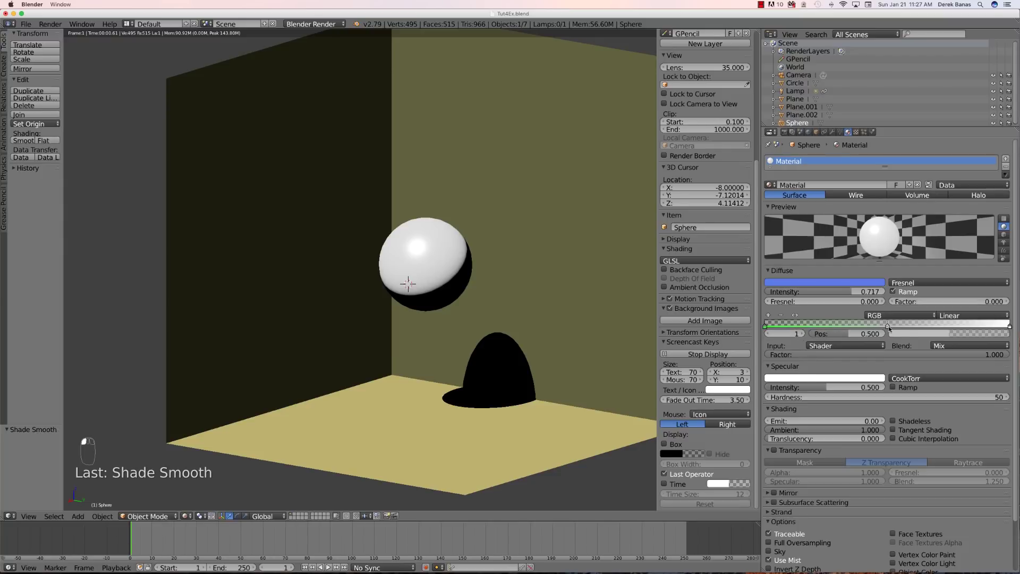
{"action": "left_click", "coordinate": [907, 335]}
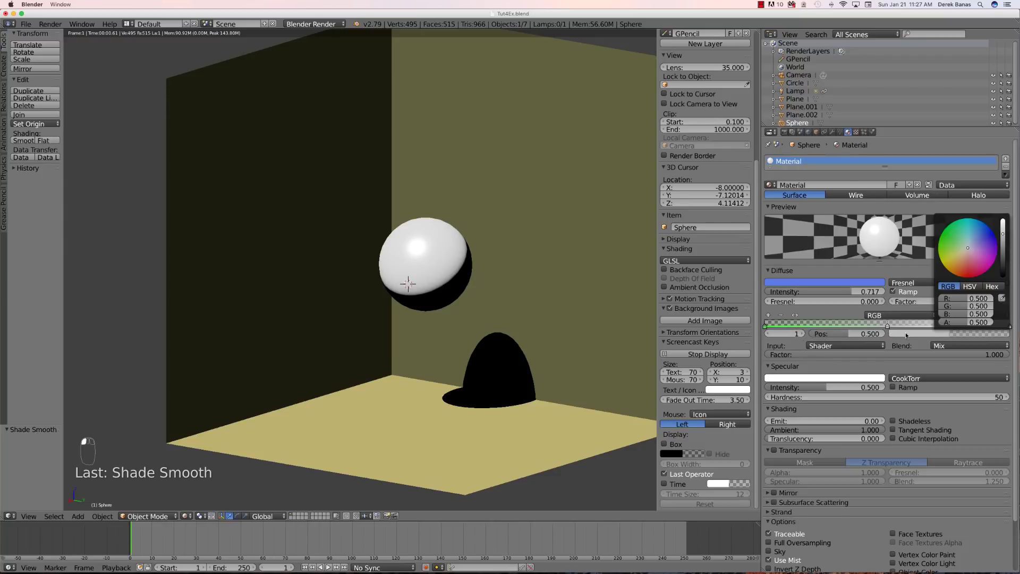
{"action": "left_click", "coordinate": [969, 265]}
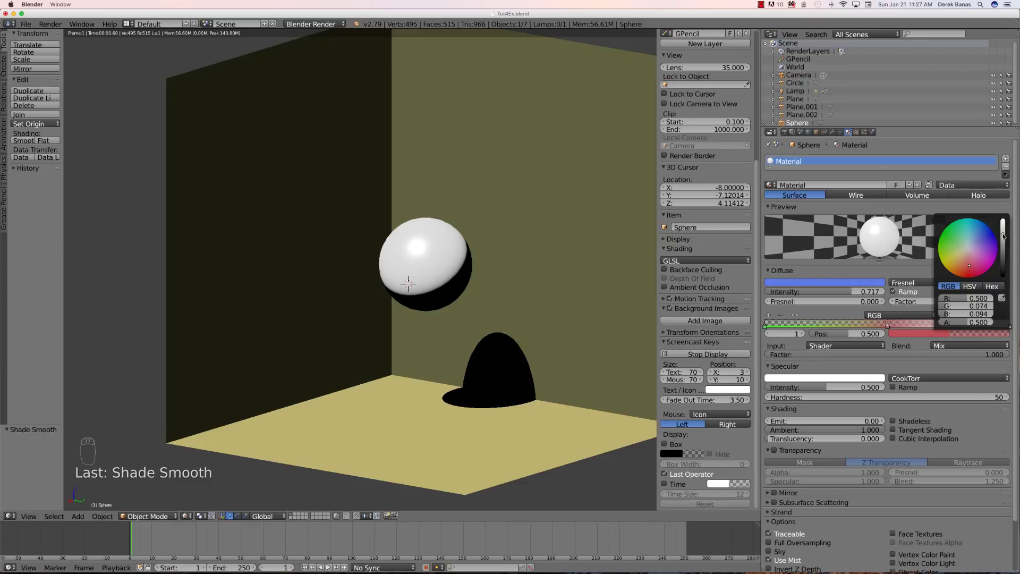
{"action": "left_click_drag", "start_coordinate": [1003, 235], "coordinate": [1003, 218]}
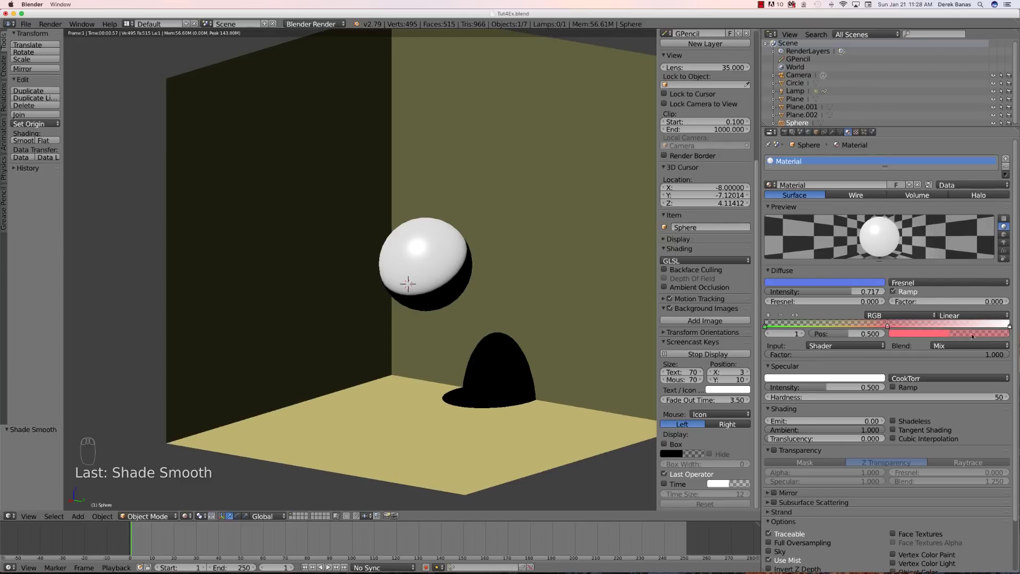
- Color the ramp's last stop, number 2, a saturated violet-blue
{"action": "left_click", "coordinate": [802, 334]}
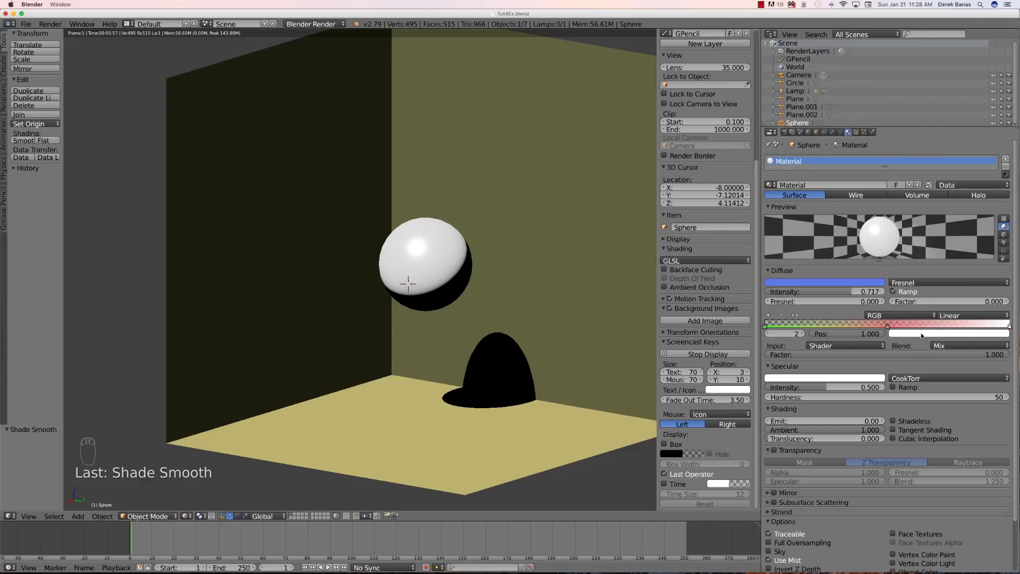
{"action": "left_click", "coordinate": [923, 334]}
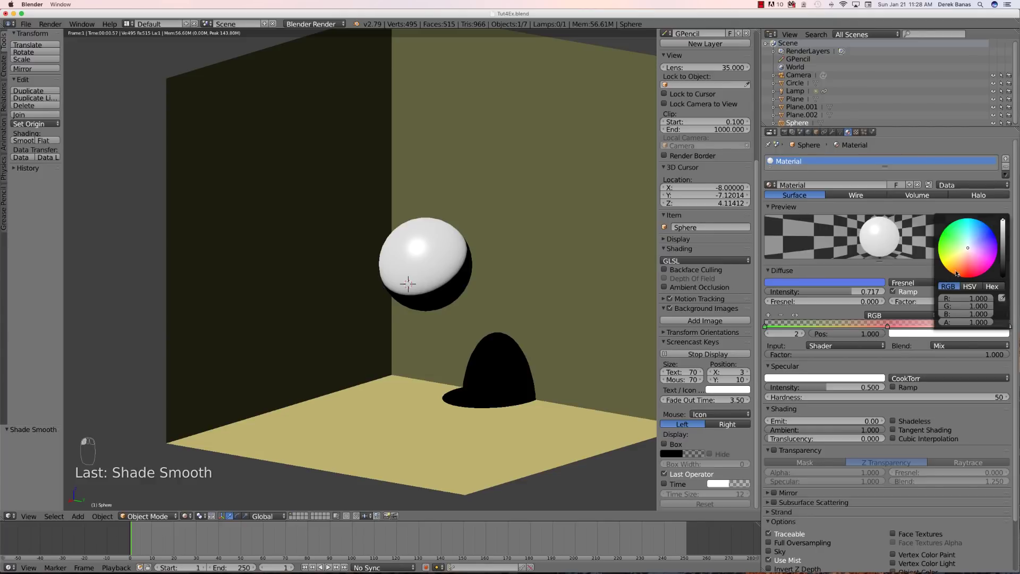
{"action": "left_click", "coordinate": [990, 236]}
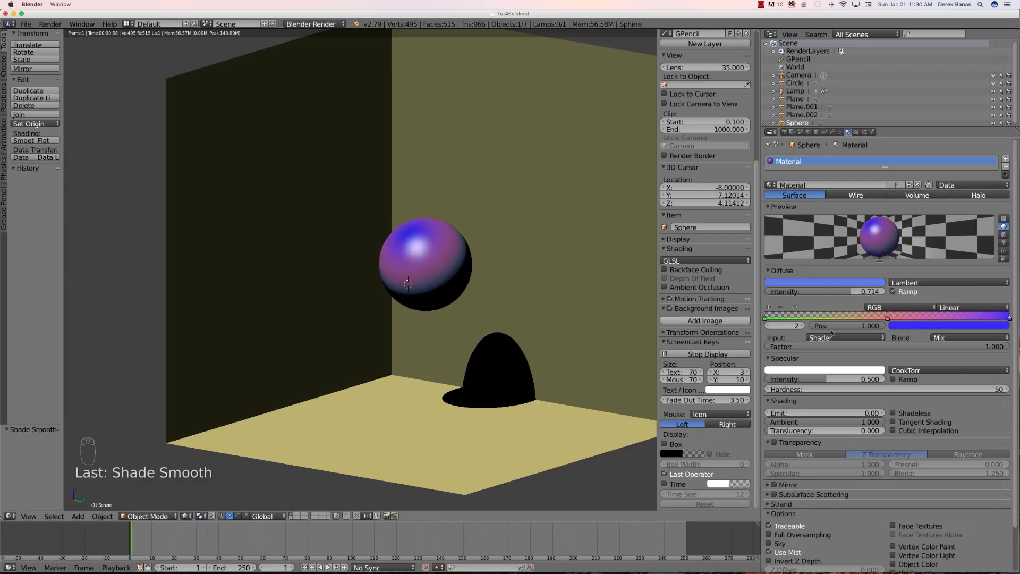
- Try the Normal and Result inputs for the diffuse ramp, and set the input back to Normal
{"action": "left_click", "coordinate": [850, 339]}
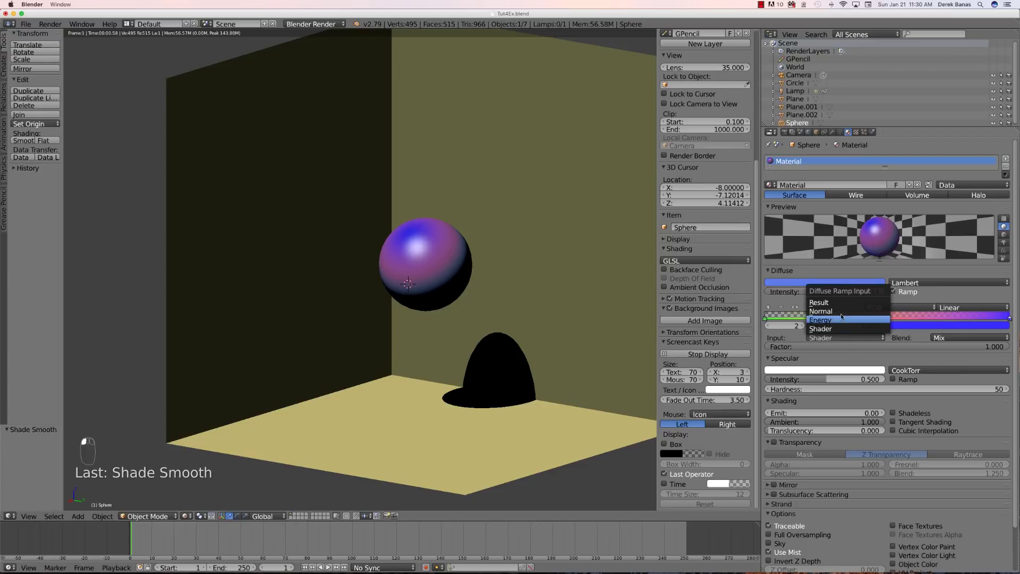
{"action": "left_click", "coordinate": [842, 314]}
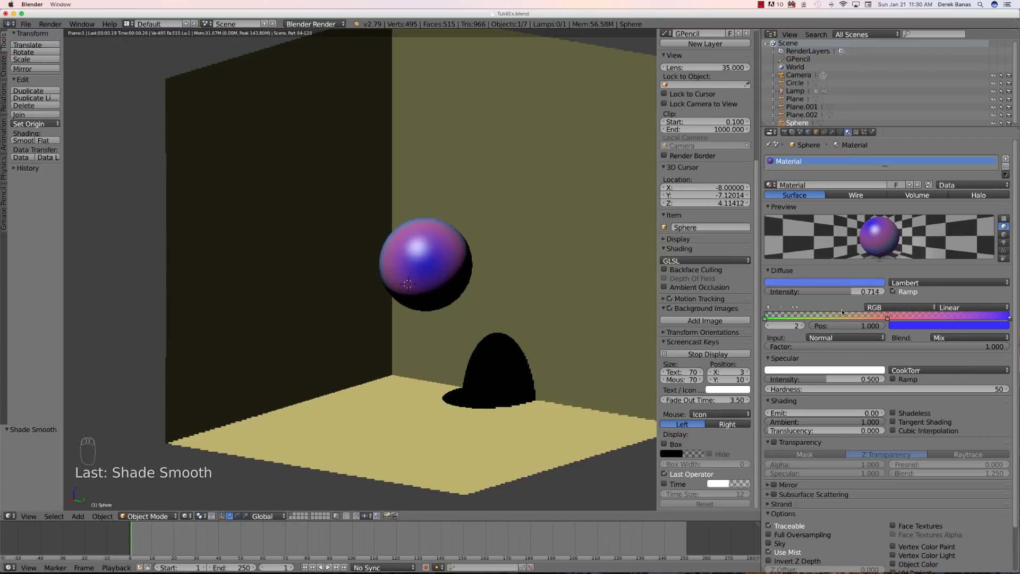
{"action": "left_click", "coordinate": [850, 338]}
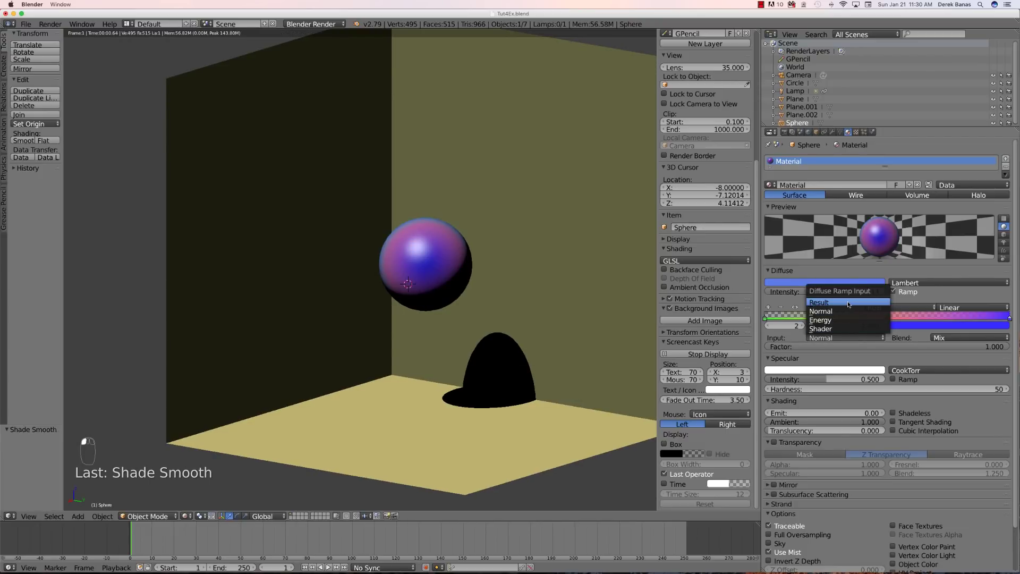
{"action": "left_click", "coordinate": [849, 303]}
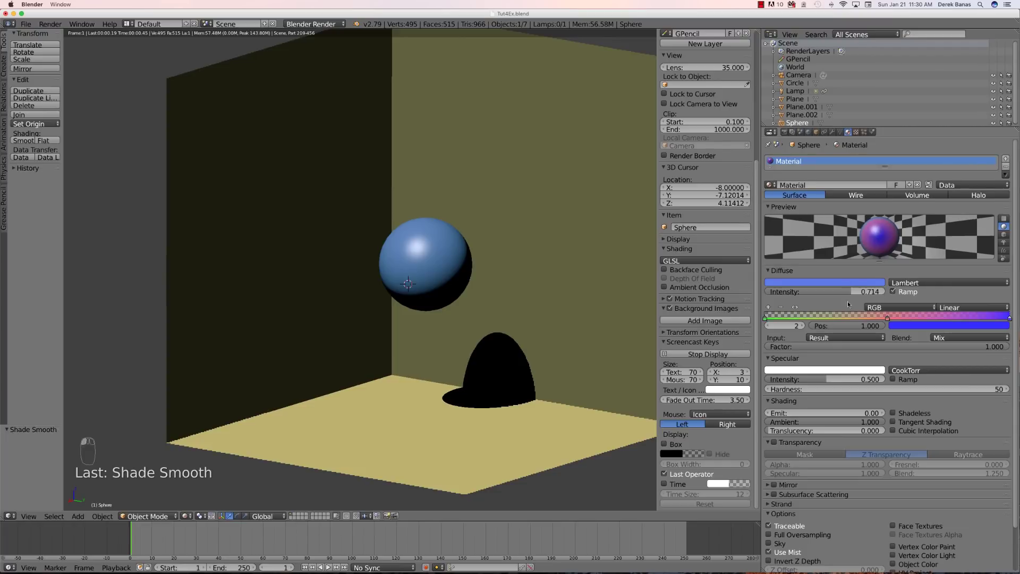
{"action": "left_click", "coordinate": [844, 338]}
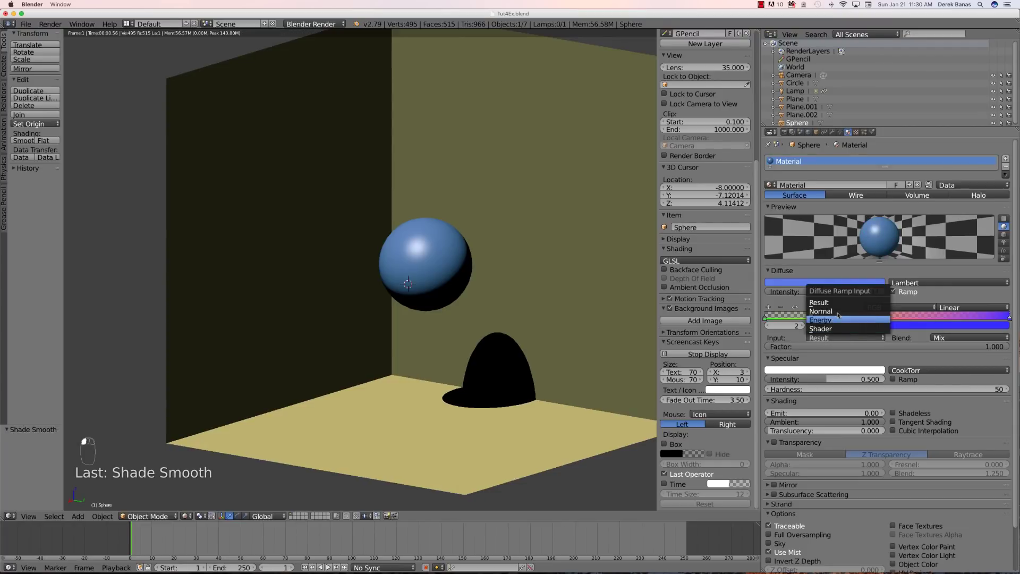
{"action": "left_click", "coordinate": [834, 311]}
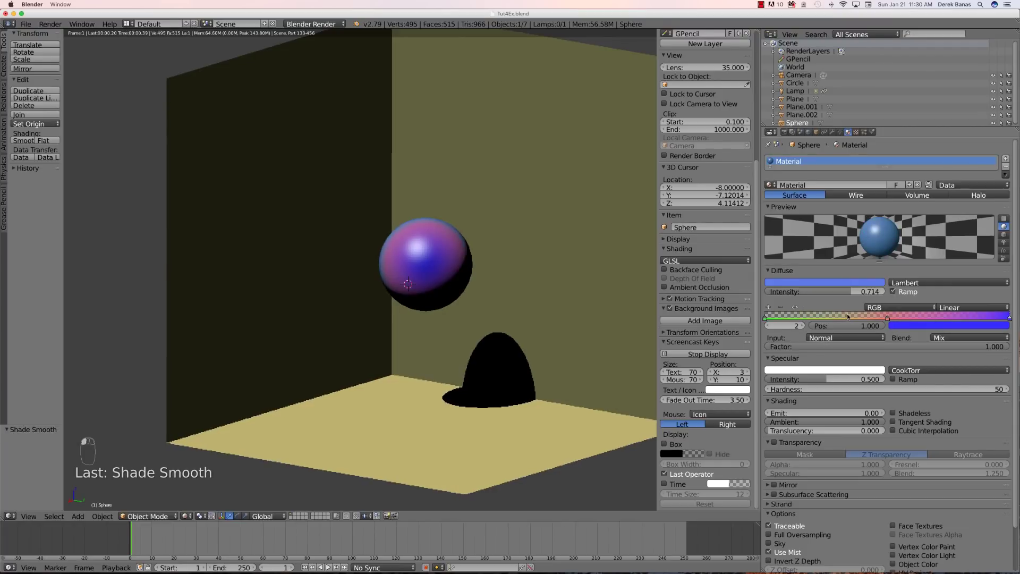
- Try the Add blend mode on the diffuse ramp and set the blend to Subtract
{"action": "left_click", "coordinate": [952, 337]}
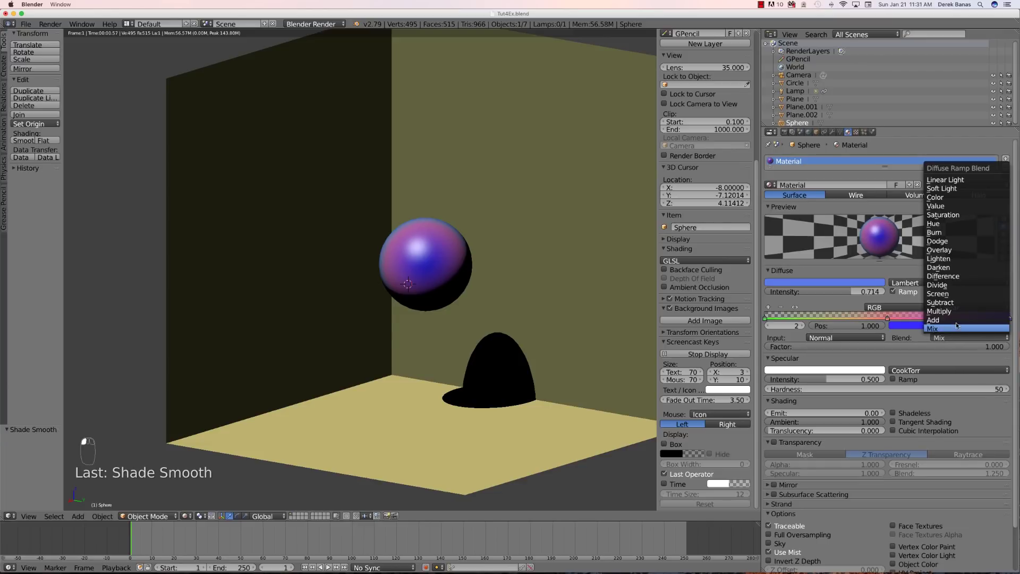
{"action": "left_click", "coordinate": [951, 320]}
{"action": "left_click", "coordinate": [958, 336]}
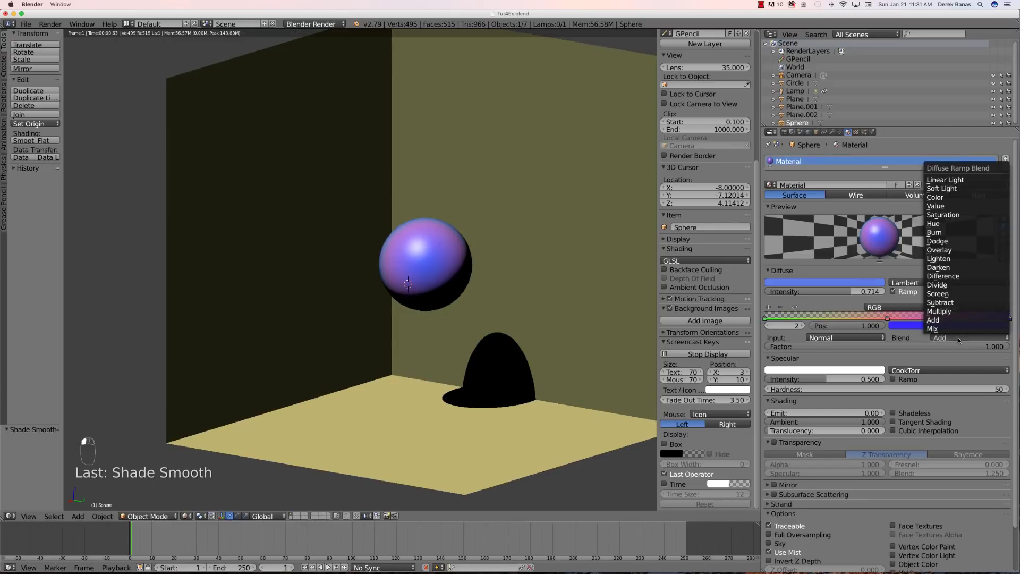
{"action": "left_click", "coordinate": [964, 303]}
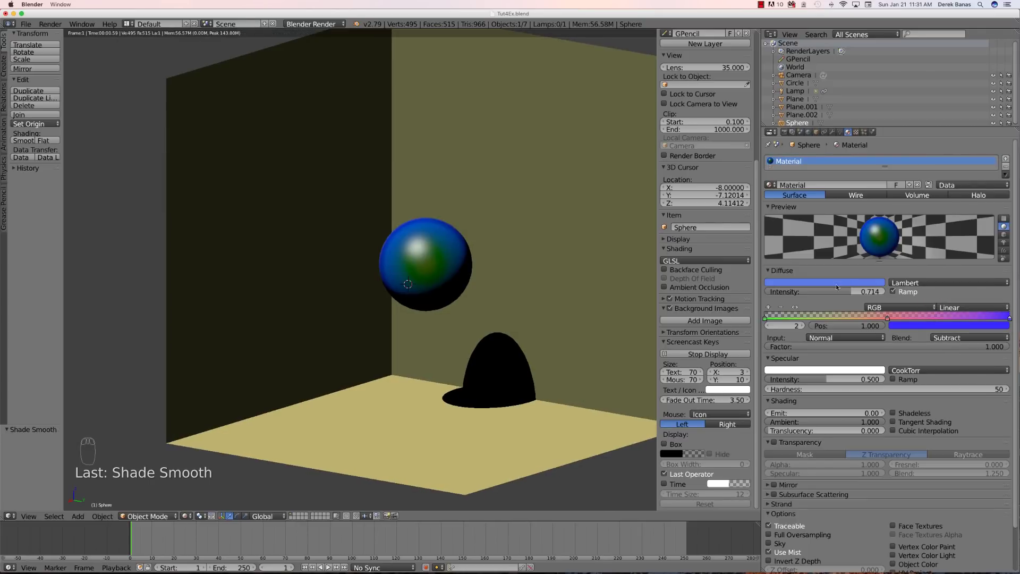
- Flip the diffuse color ramp and flip it back to its original direction
{"action": "left_click", "coordinate": [795, 308]}
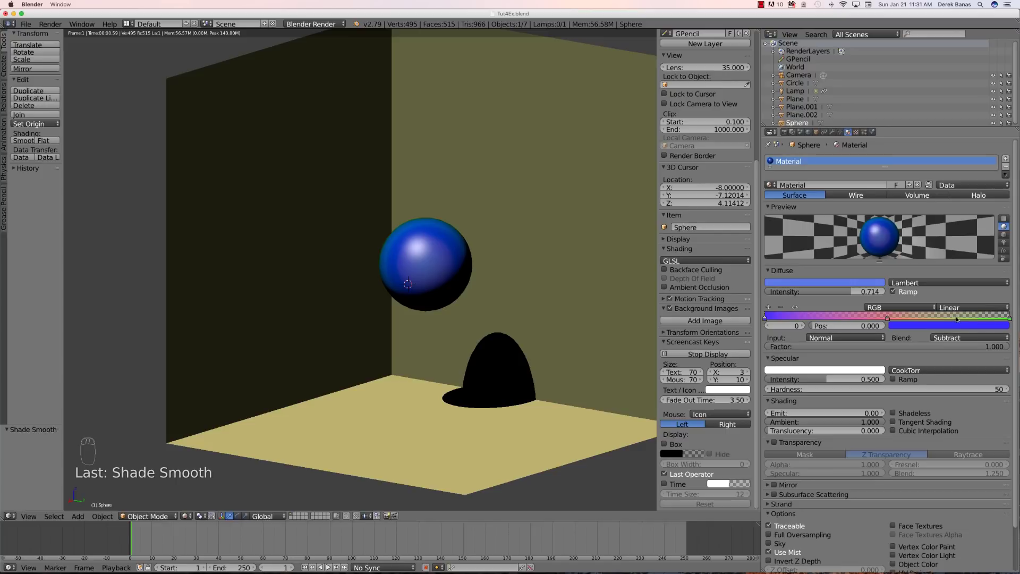
{"action": "left_click", "coordinate": [796, 307]}
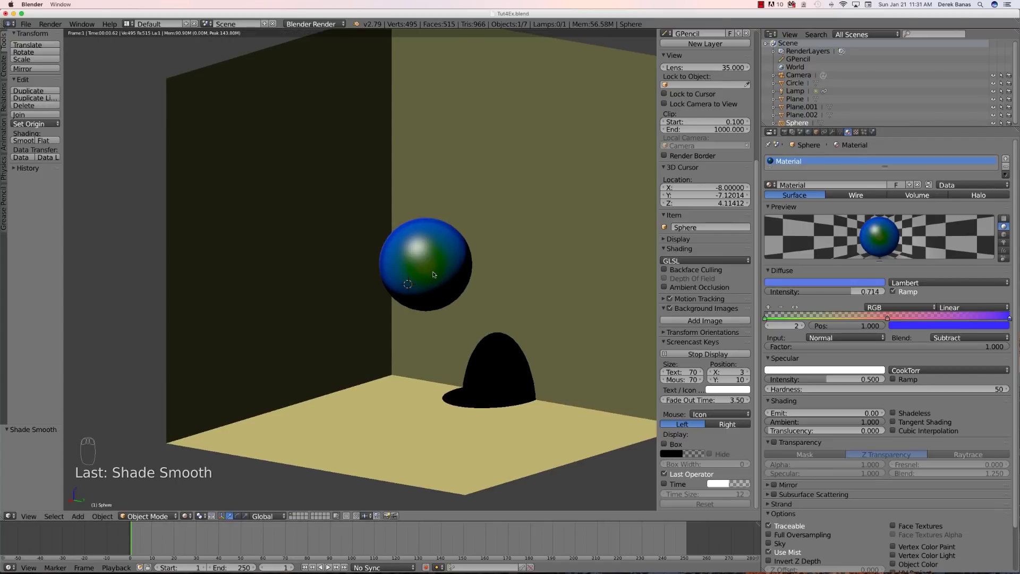
- Try the Cardinal, Linear and B-Spline interpolations on the diffuse ramp, and set the interpolation to Constant
{"action": "left_click", "coordinate": [963, 308]}
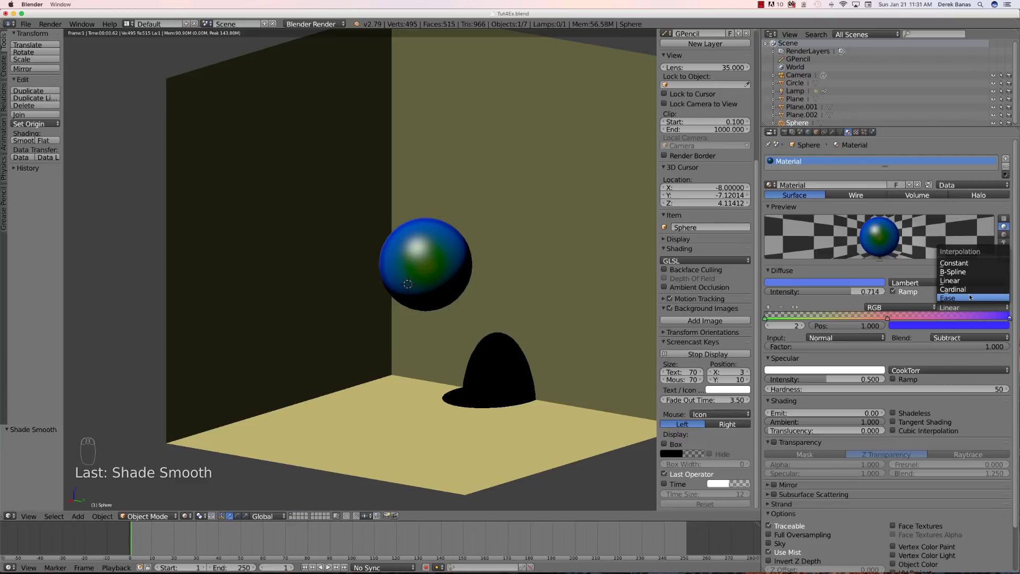
{"action": "left_click", "coordinate": [961, 289]}
{"action": "left_click", "coordinate": [962, 308]}
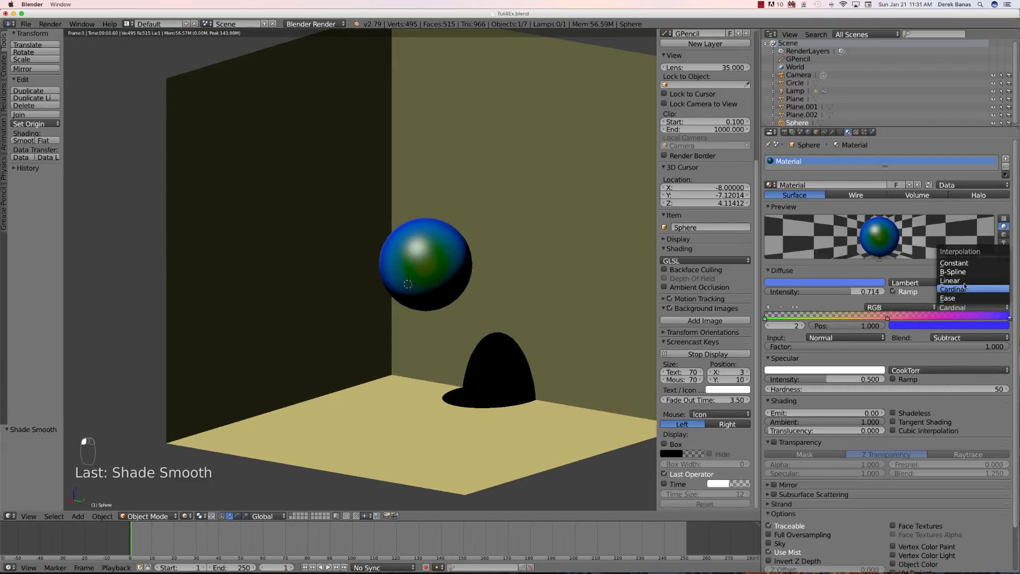
{"action": "left_click", "coordinate": [963, 280]}
{"action": "left_click", "coordinate": [964, 307]}
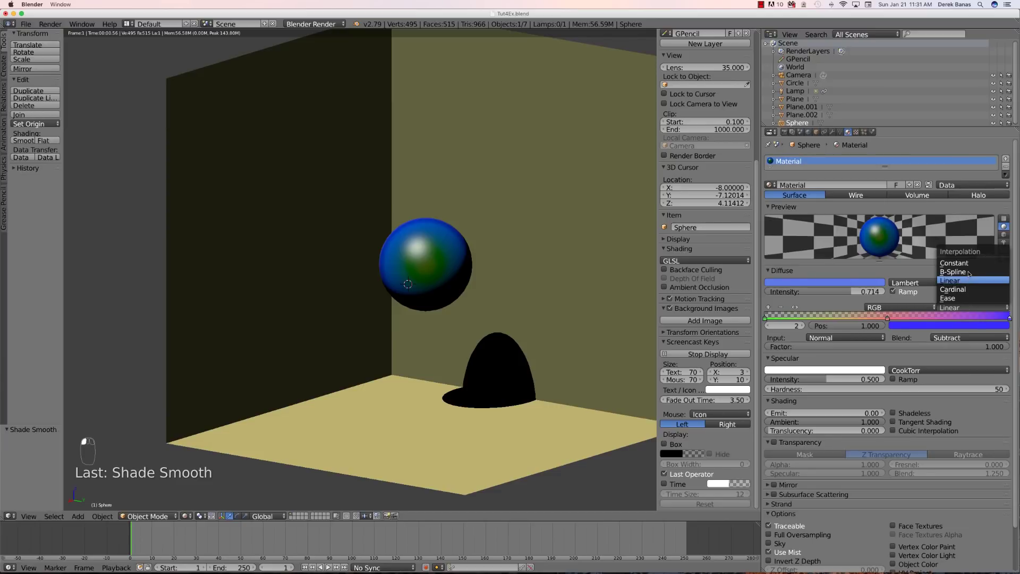
{"action": "left_click", "coordinate": [970, 272]}
{"action": "left_click", "coordinate": [964, 308]}
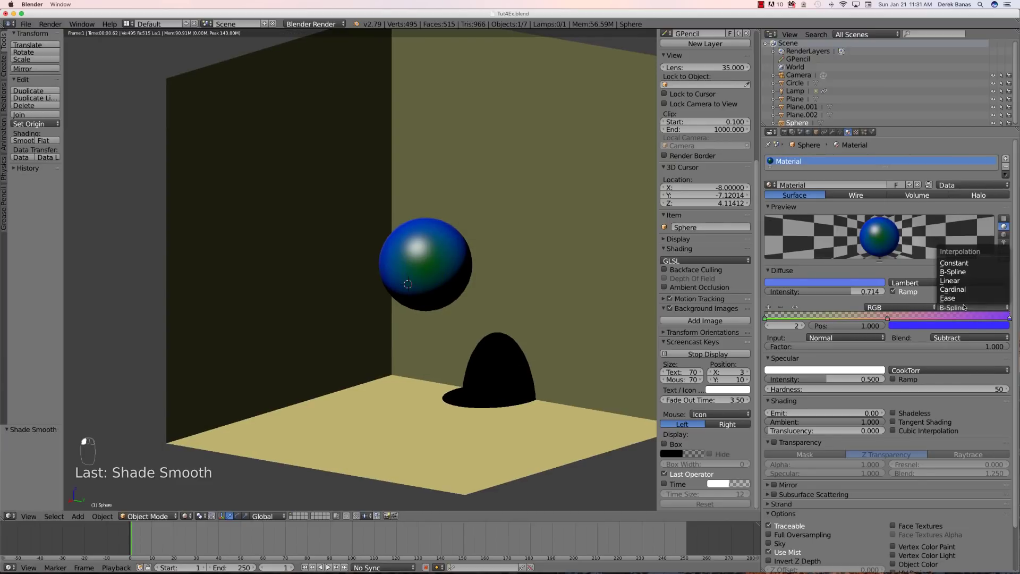
{"action": "left_click", "coordinate": [969, 262]}
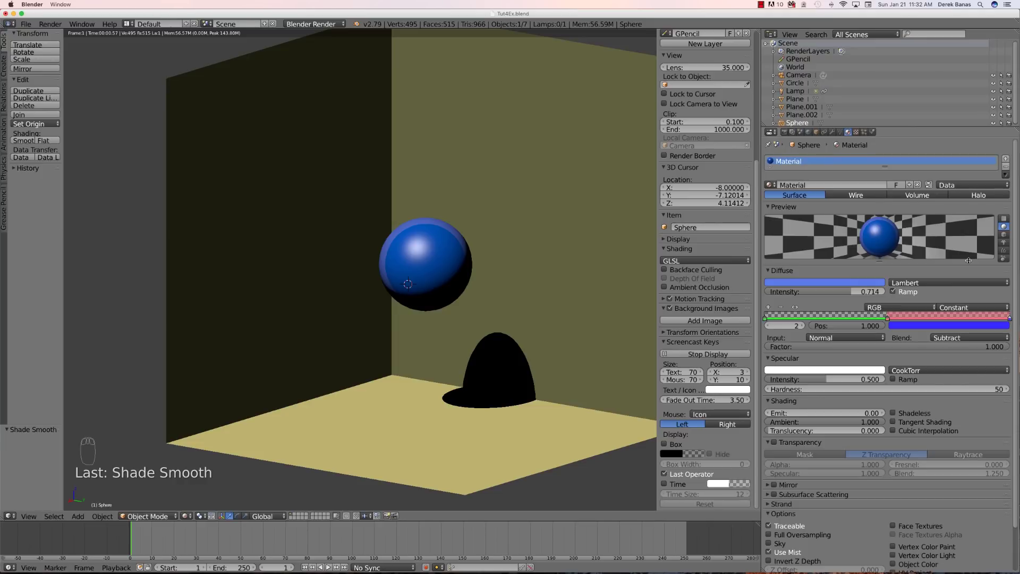
- Move the ramp's last stop, number 2, to position 0.721 and the middle stop, number 1, to position 0.396
{"action": "left_click", "coordinate": [849, 326]}
{"action": "left_click", "coordinate": [849, 326]}
{"action": "key", "text": "Return"}
{"action": "left_click_drag", "start_coordinate": [849, 326], "coordinate": [774, 326]}
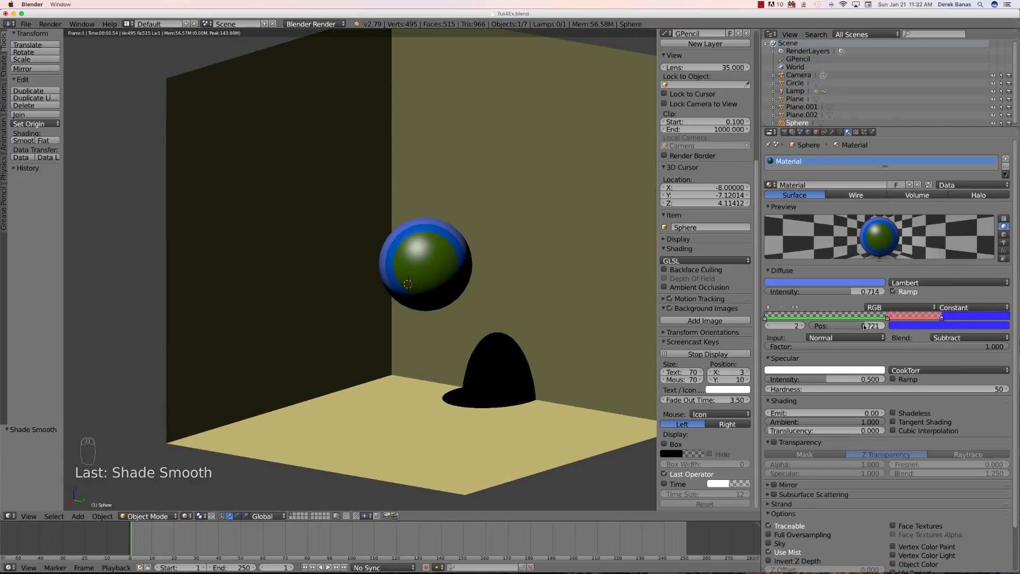
{"action": "left_click", "coordinate": [767, 326]}
{"action": "left_click_drag", "start_coordinate": [853, 329], "coordinate": [827, 330]}
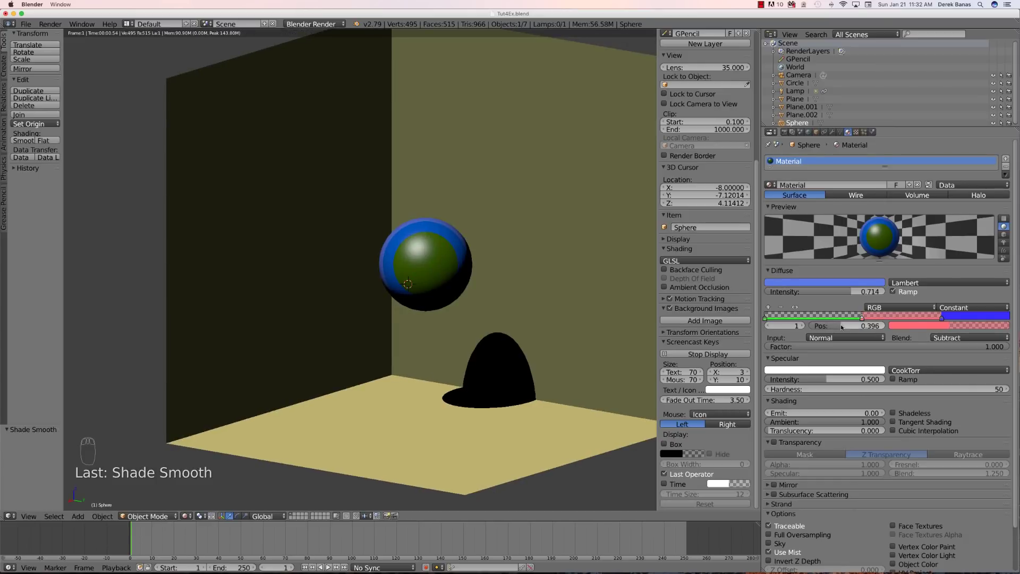
- Set the diffuse ramp's interpolation to Linear and its blend mode to Mix
{"action": "left_click", "coordinate": [981, 308]}
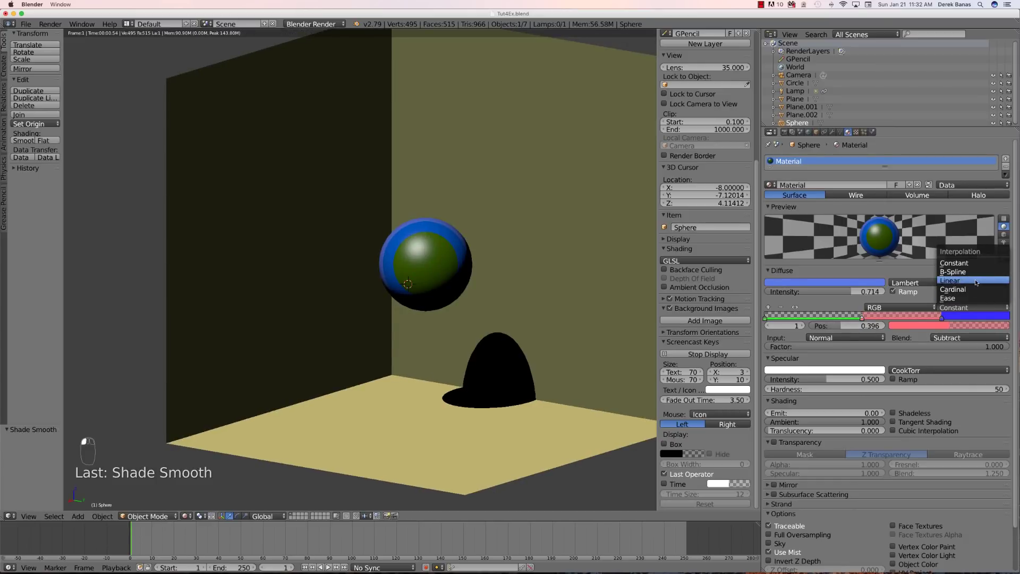
{"action": "left_click", "coordinate": [954, 288]}
{"action": "left_click", "coordinate": [939, 334]}
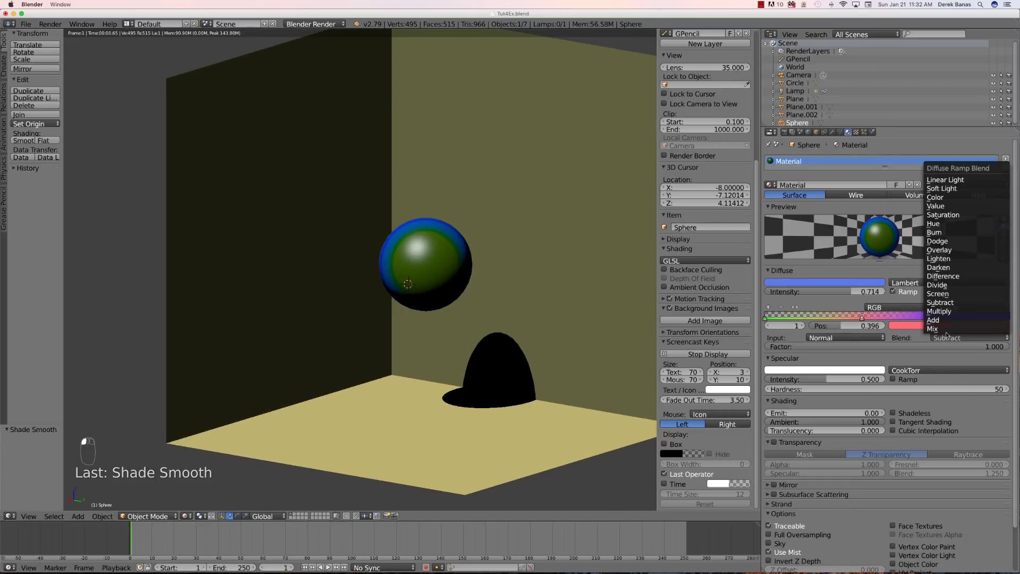
{"action": "left_click", "coordinate": [948, 330]}
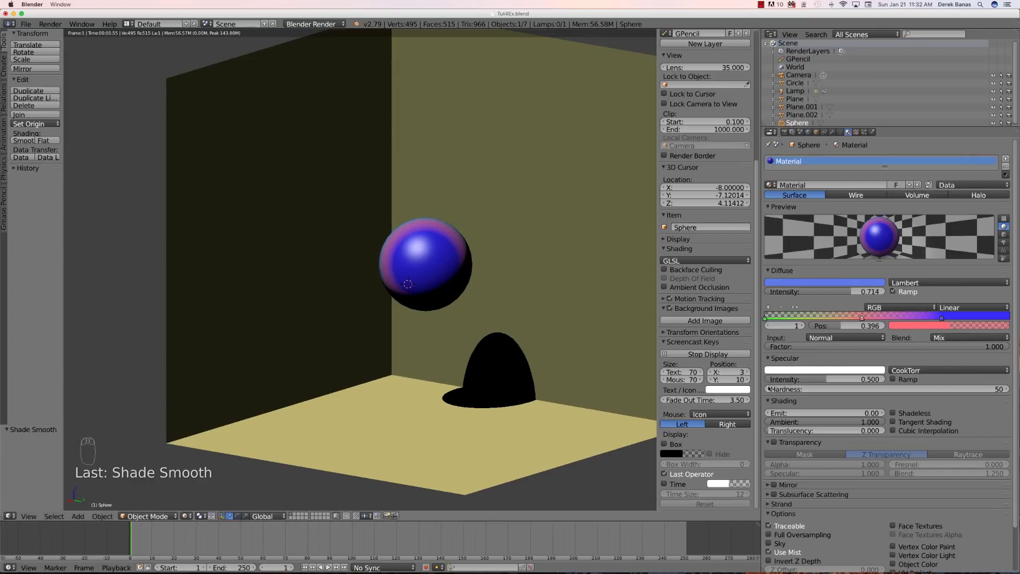
- Turn off the diffuse color ramp, and switch the specular ramp on and back off
{"action": "left_click", "coordinate": [966, 327]}
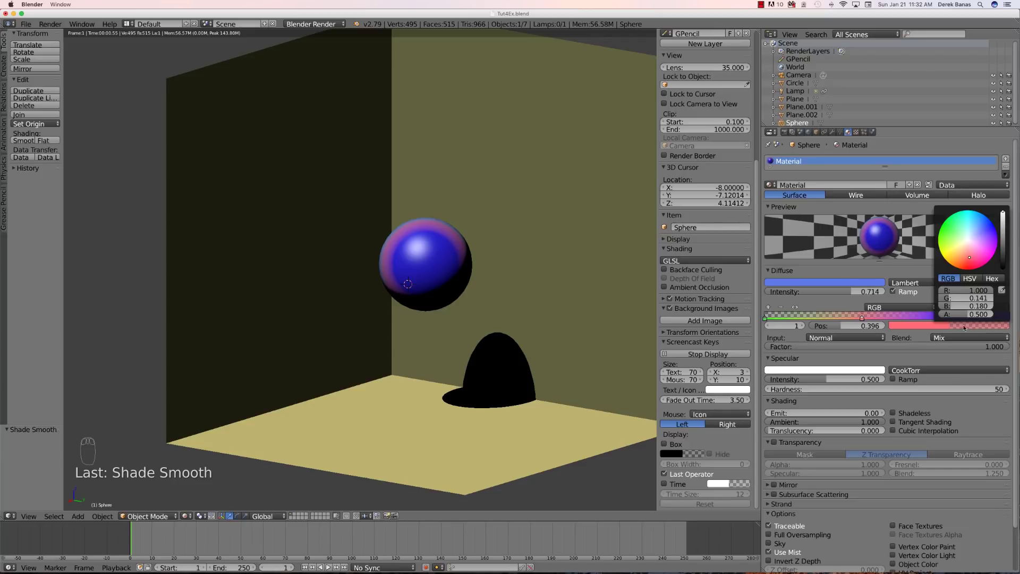
{"action": "left_click", "coordinate": [950, 338]}
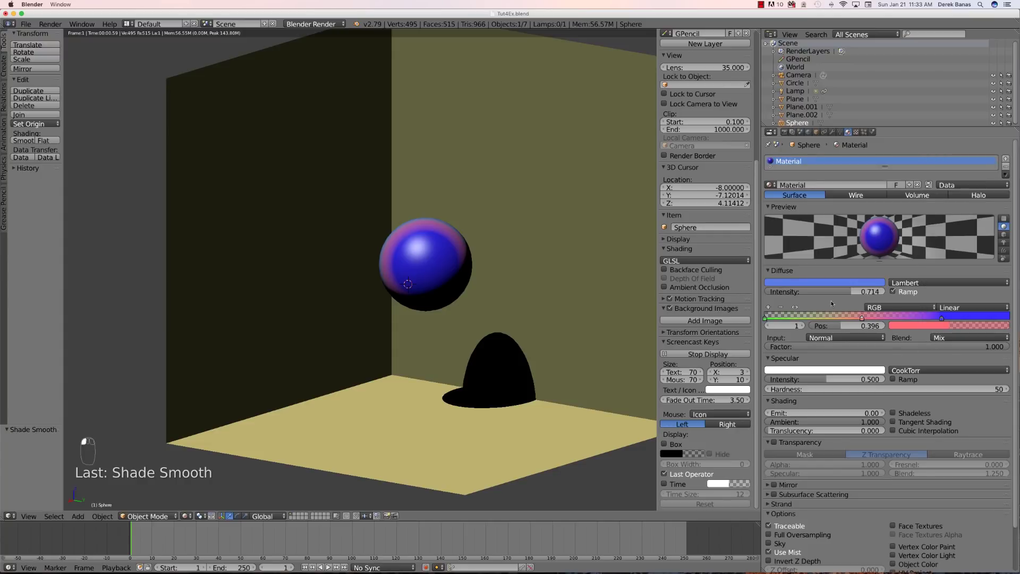
{"action": "left_click", "coordinate": [894, 292]}
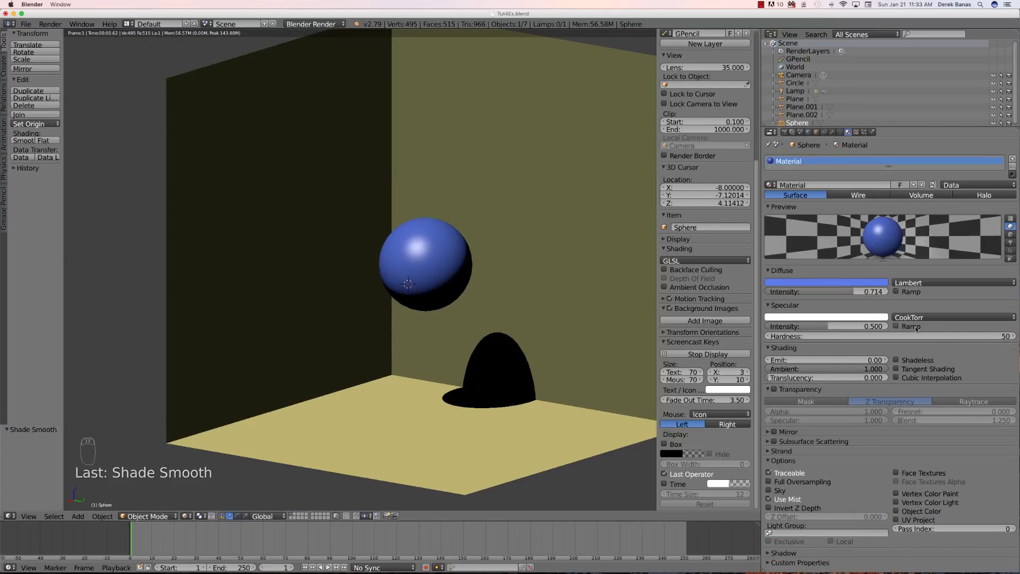
{"action": "left_click", "coordinate": [895, 327]}
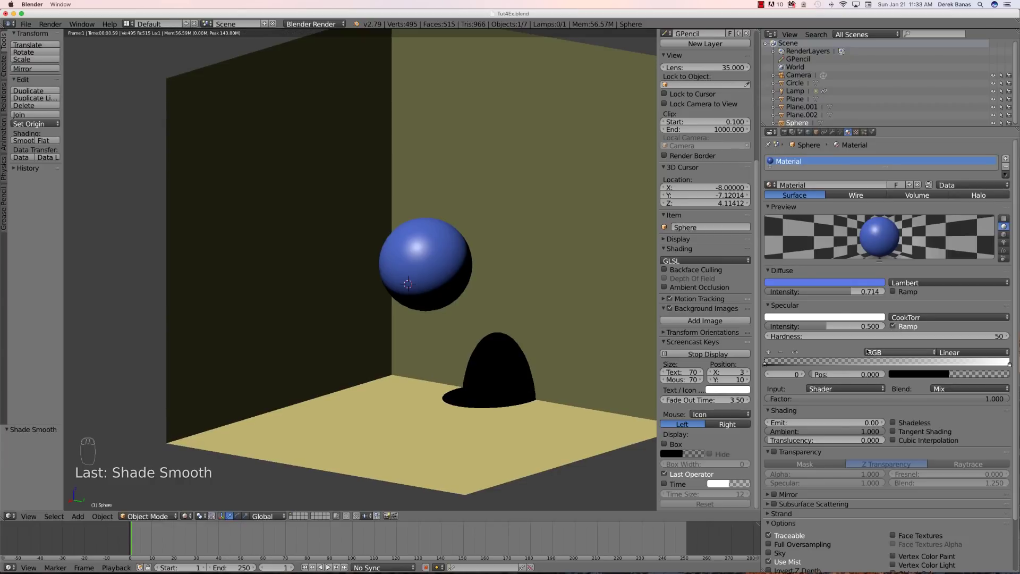
{"action": "left_click", "coordinate": [894, 327]}
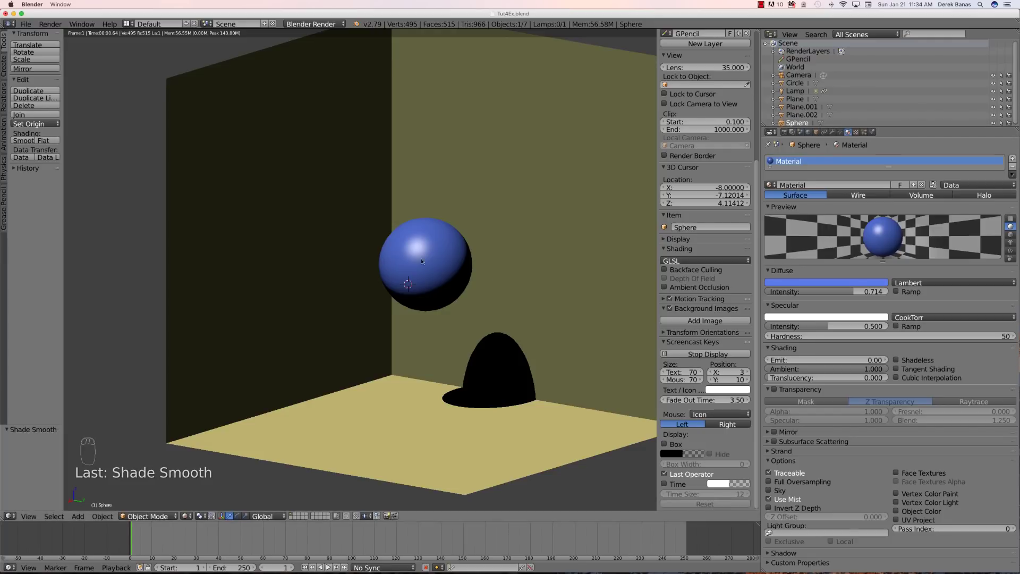
- Try the Phong specular shader model and switch the specular shader to Blinn
{"action": "left_click", "coordinate": [952, 316]}
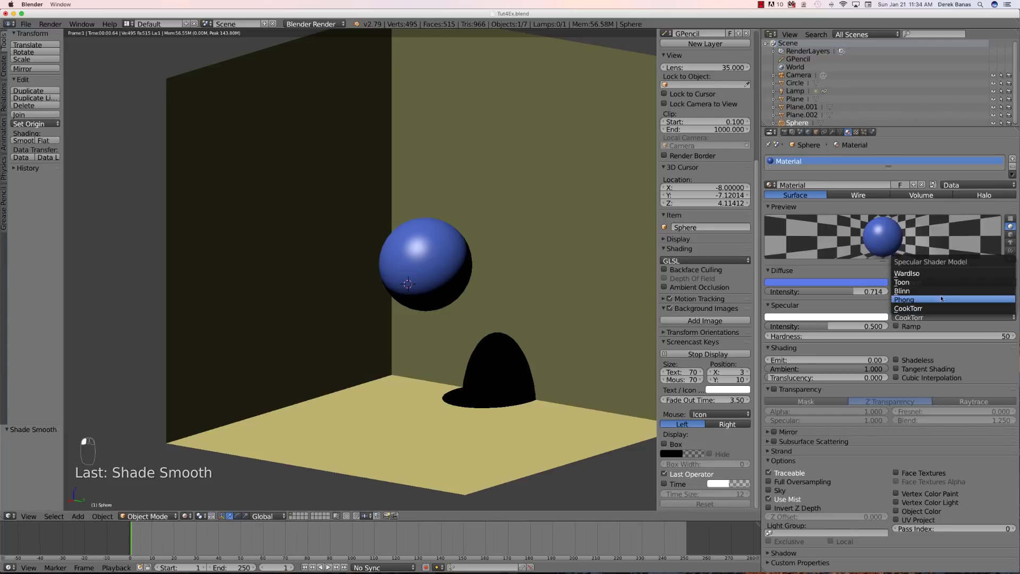
{"action": "left_click", "coordinate": [938, 299]}
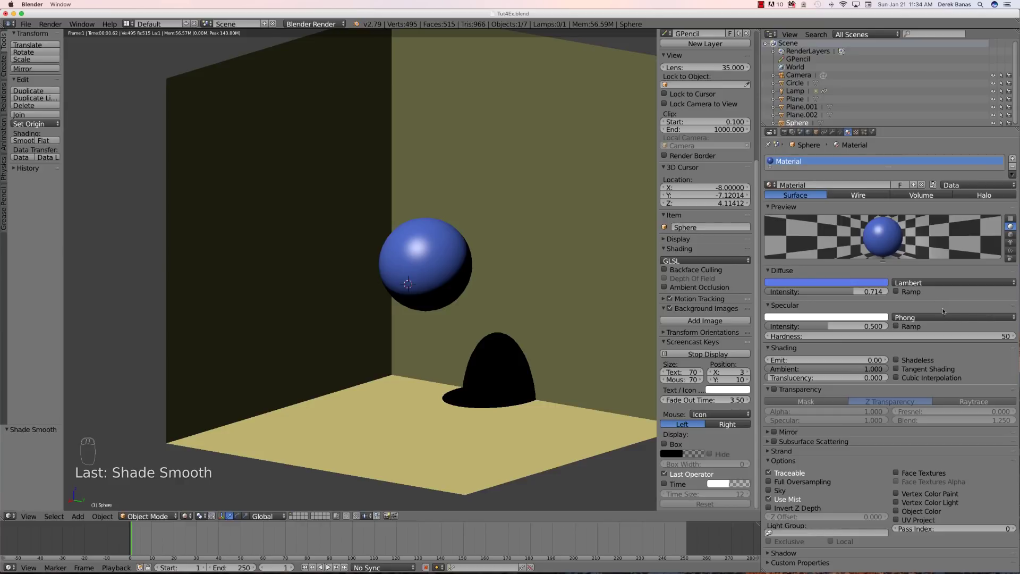
{"action": "left_click", "coordinate": [964, 314]}
{"action": "left_click", "coordinate": [945, 289]}
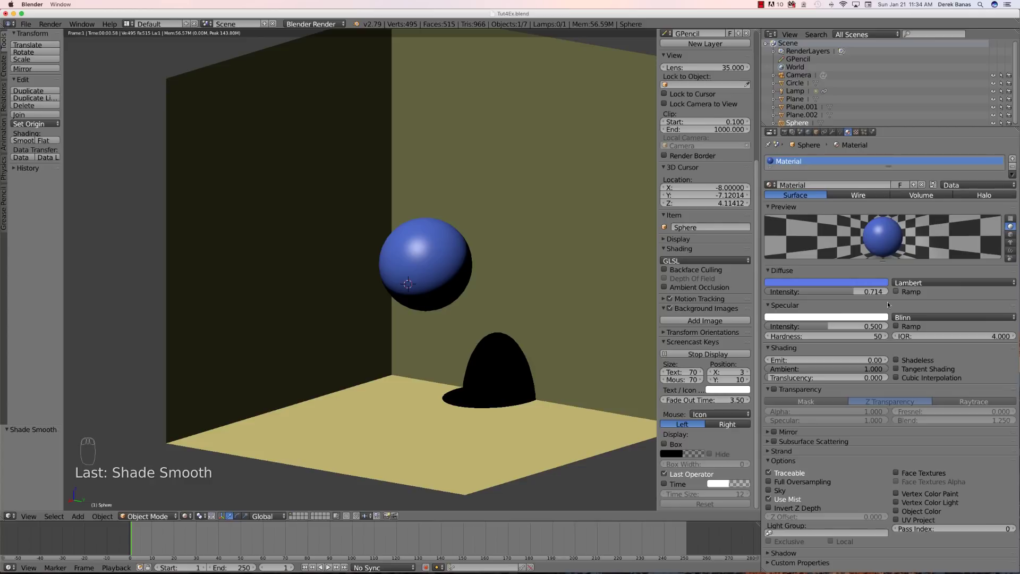
- Try a higher hardness for the Blinn specular highlight and set the hardness to 51
{"action": "left_click", "coordinate": [827, 336]}
{"action": "left_click_drag", "start_coordinate": [827, 337], "coordinate": [836, 337]}
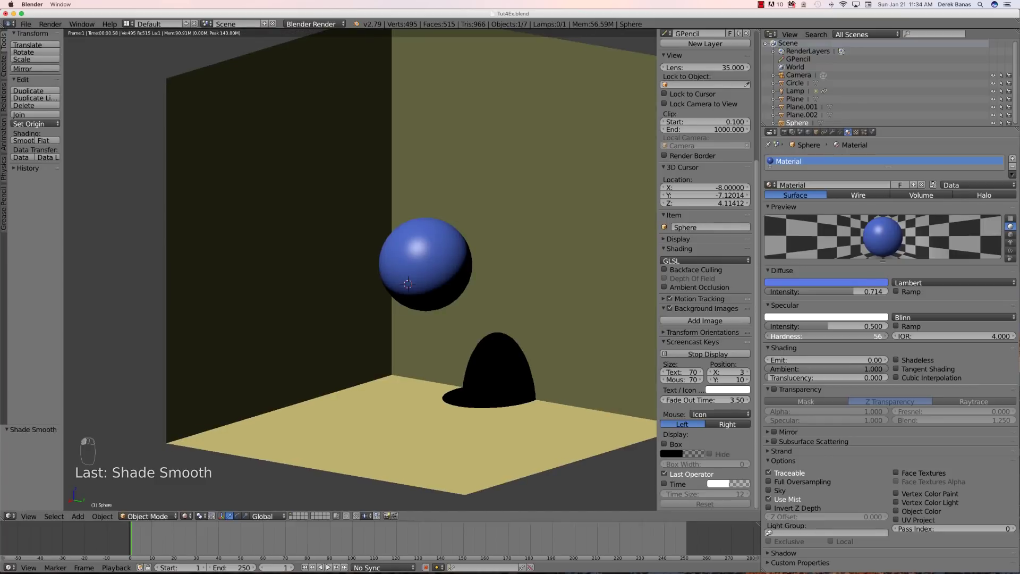
{"action": "left_click_drag", "start_coordinate": [836, 337], "coordinate": [814, 333]}
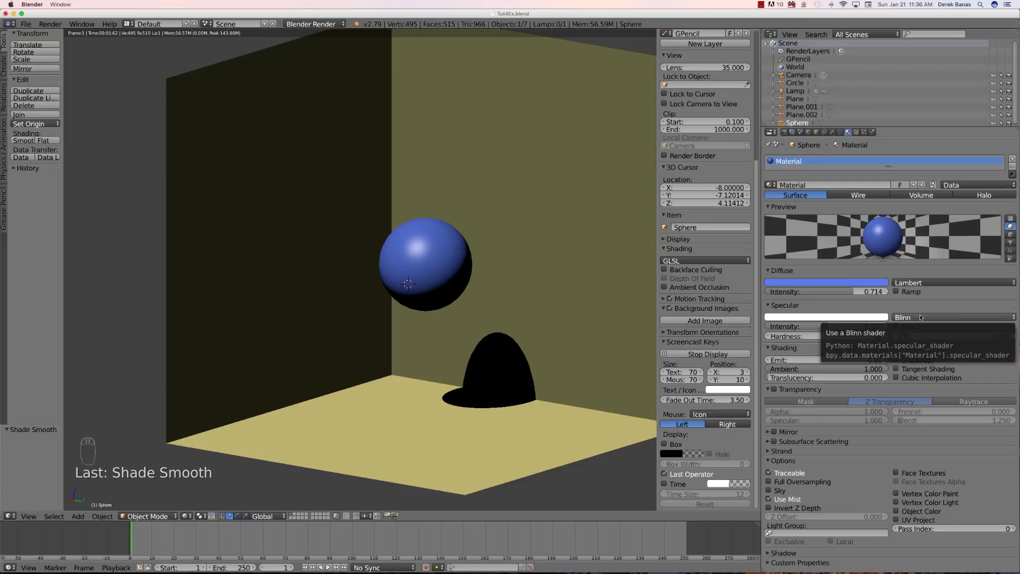
- Try the Toon specular shader model and switch the specular shader to WardIso
{"action": "left_click", "coordinate": [921, 318]}
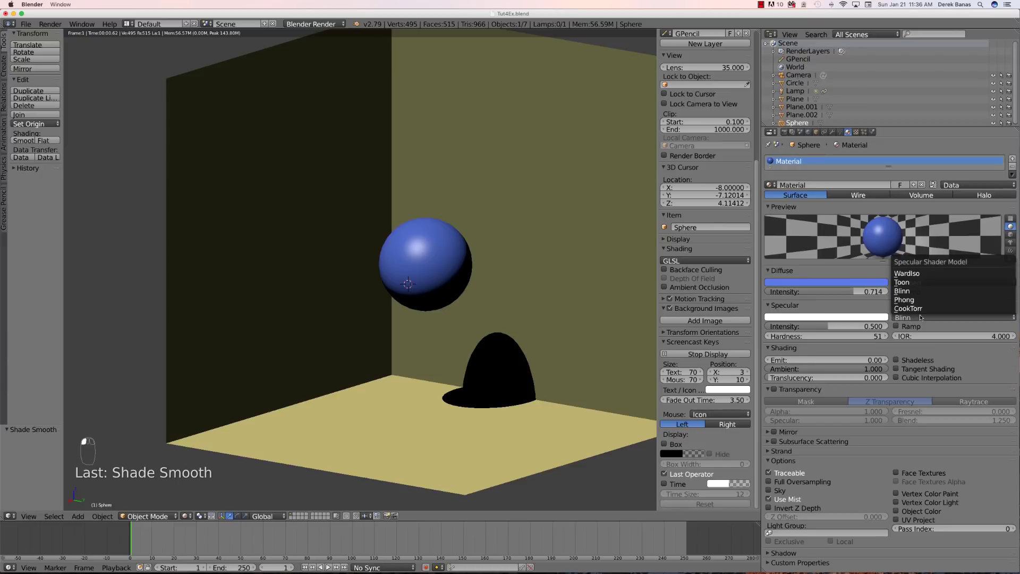
{"action": "left_click", "coordinate": [920, 283]}
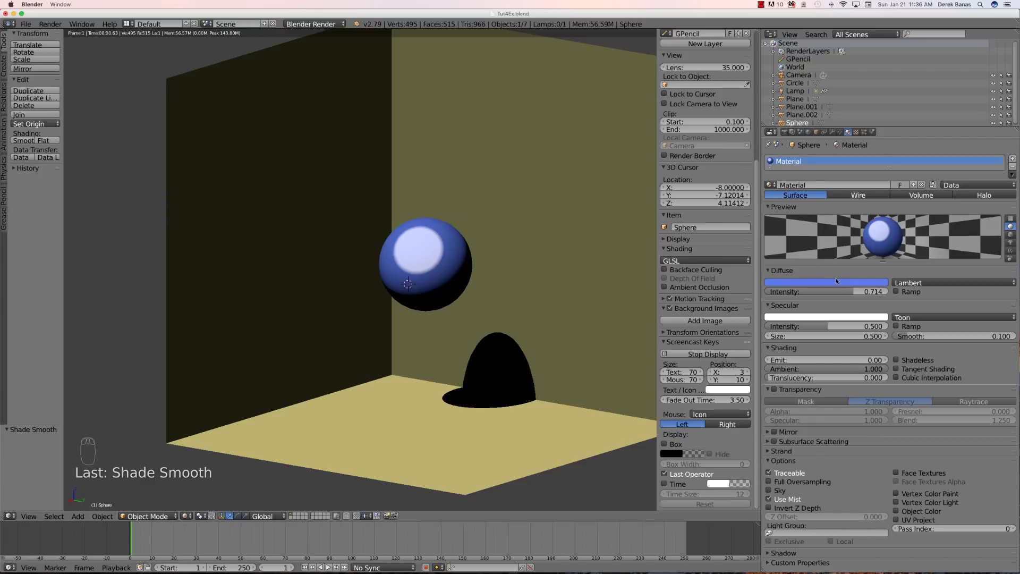
{"action": "left_click", "coordinate": [935, 317]}
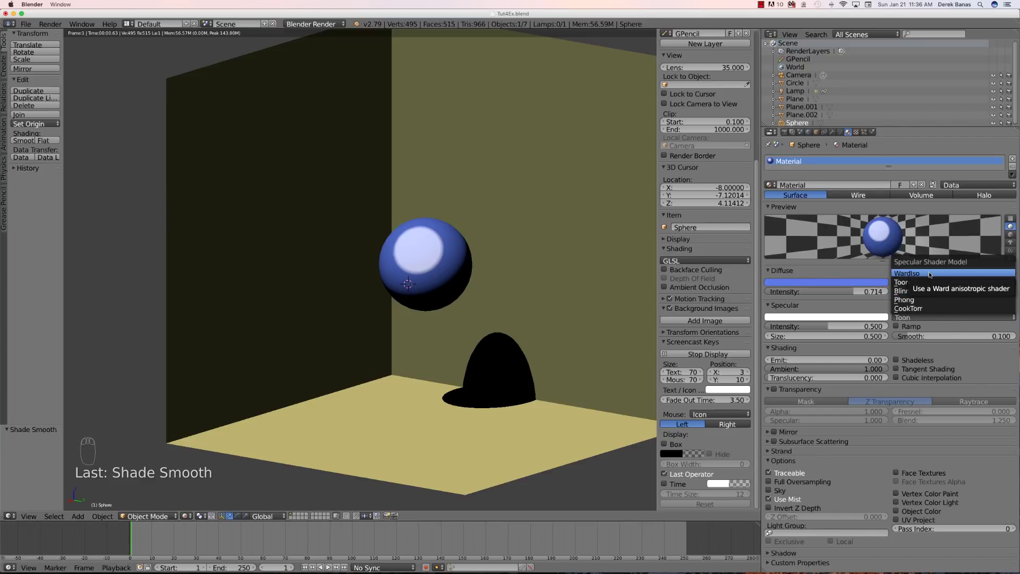
{"action": "left_click", "coordinate": [930, 273]}
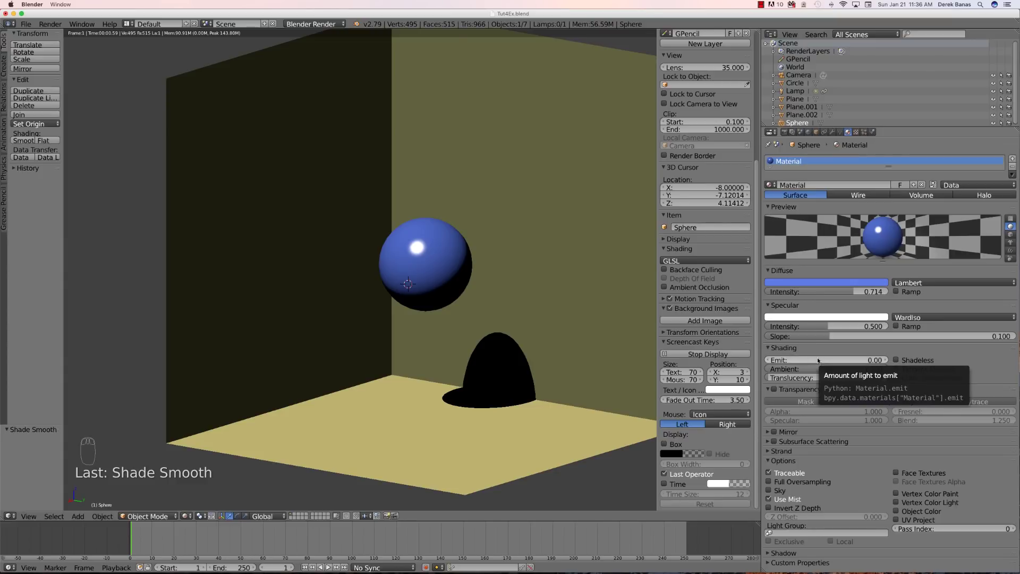
- Try a stronger light emission on the sphere's material and set Emit to 0.34
{"action": "left_click_drag", "start_coordinate": [815, 362], "coordinate": [884, 362]}
{"action": "mouse_move", "coordinate": [790, 361]}
{"action": "left_mouse_down"}
{"action": "mouse_move", "coordinate": [815, 359]}
{"action": "mouse_move", "coordinate": [804, 359]}
{"action": "left_mouse_up"}
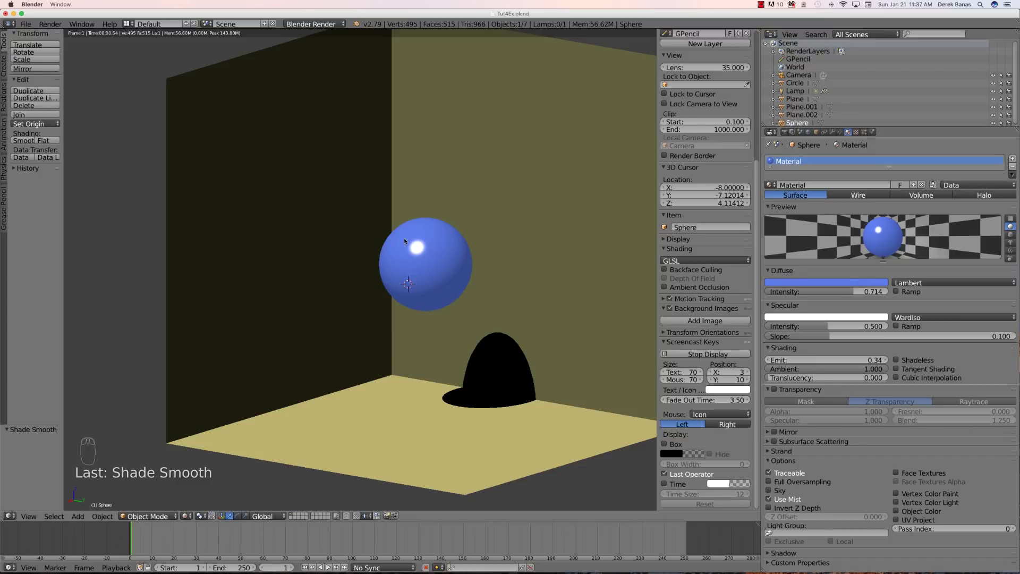
- Leave the rendered view to inspect the lamp's settings, reselect the sphere and return to the rendered view
{"action": "key", "text": "shift+z"}
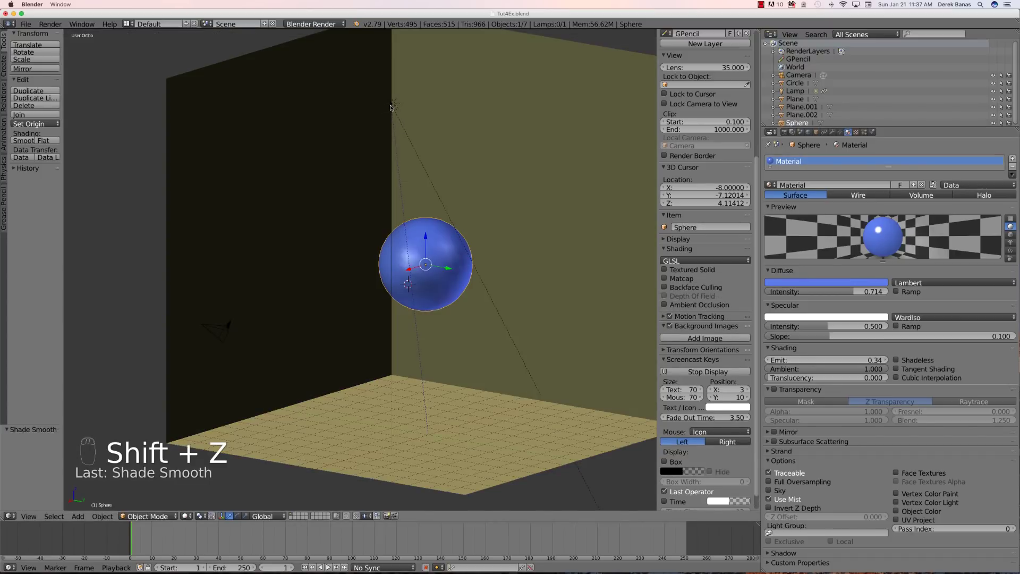
{"action": "right_click", "coordinate": [391, 105]}
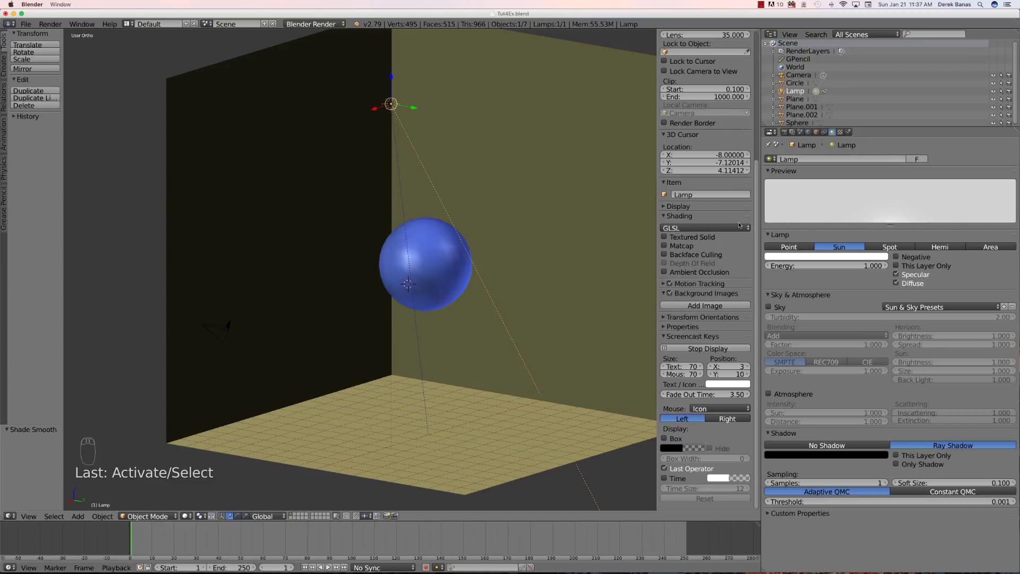
{"action": "right_click", "coordinate": [449, 257]}
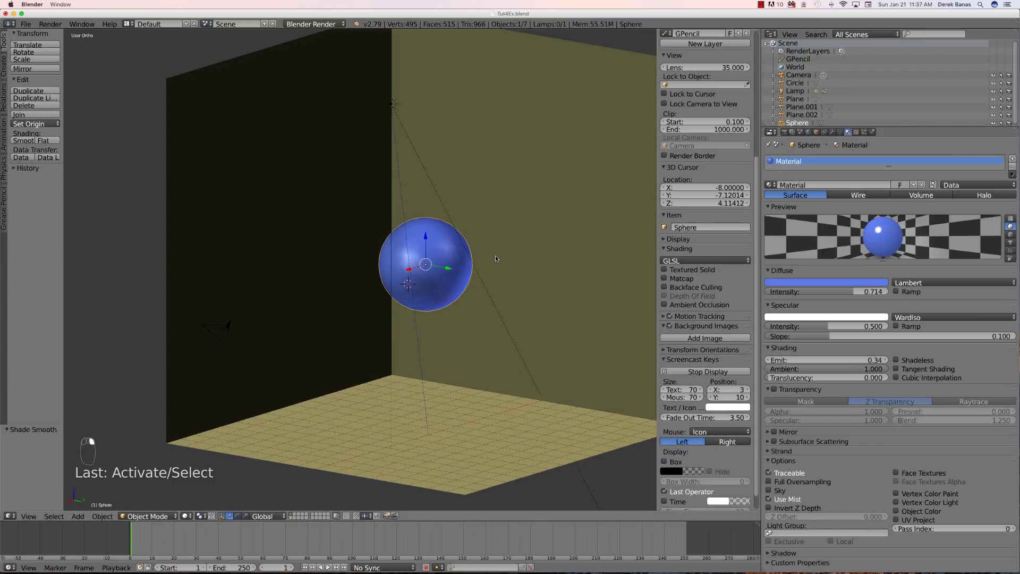
{"action": "key", "text": "shift+z"}
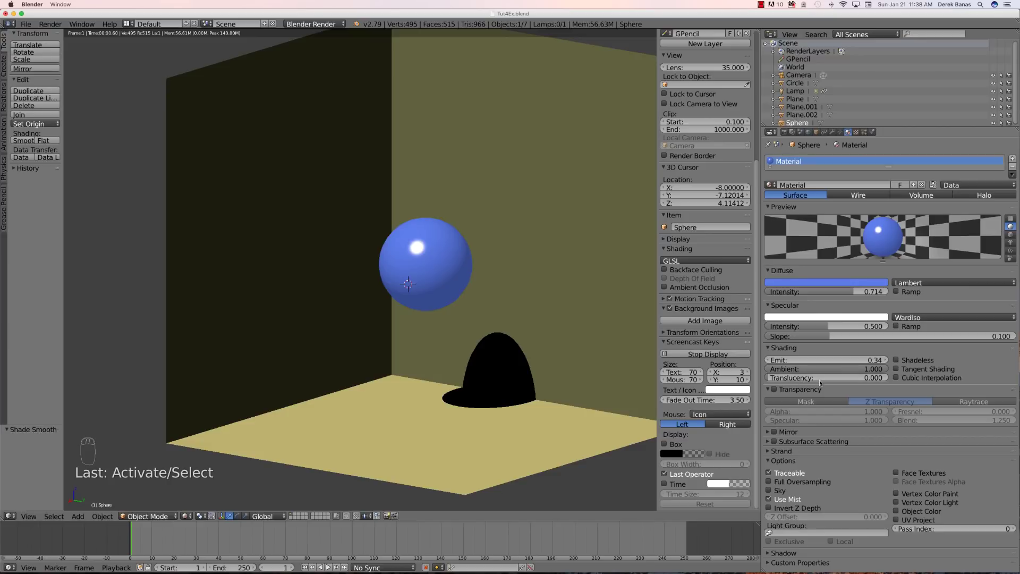
- Set the material's translucency to 0.123, and switch Shadeless on and back off
{"action": "mouse_move", "coordinate": [825, 380]}
{"action": "left_mouse_down"}
{"action": "mouse_move", "coordinate": [886, 381]}
{"action": "mouse_move", "coordinate": [783, 381]}
{"action": "mouse_move", "coordinate": [796, 394]}
{"action": "left_mouse_up"}
{"action": "left_click", "coordinate": [897, 361]}
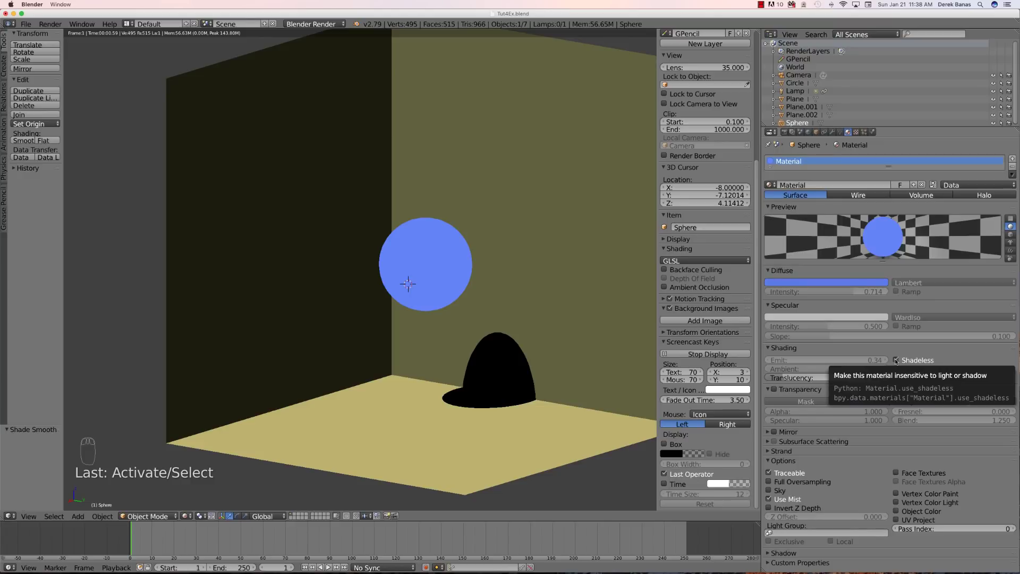
{"action": "left_click", "coordinate": [897, 361]}
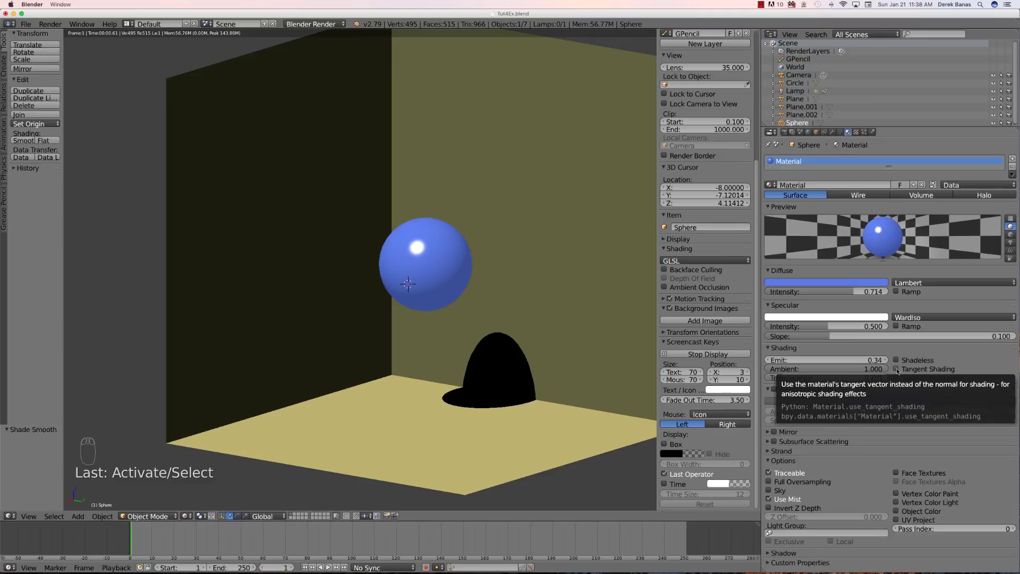
- Try Tangent Shading on the sphere's material, switch it back off and try Cubic Interpolation
{"action": "left_click", "coordinate": [897, 369]}
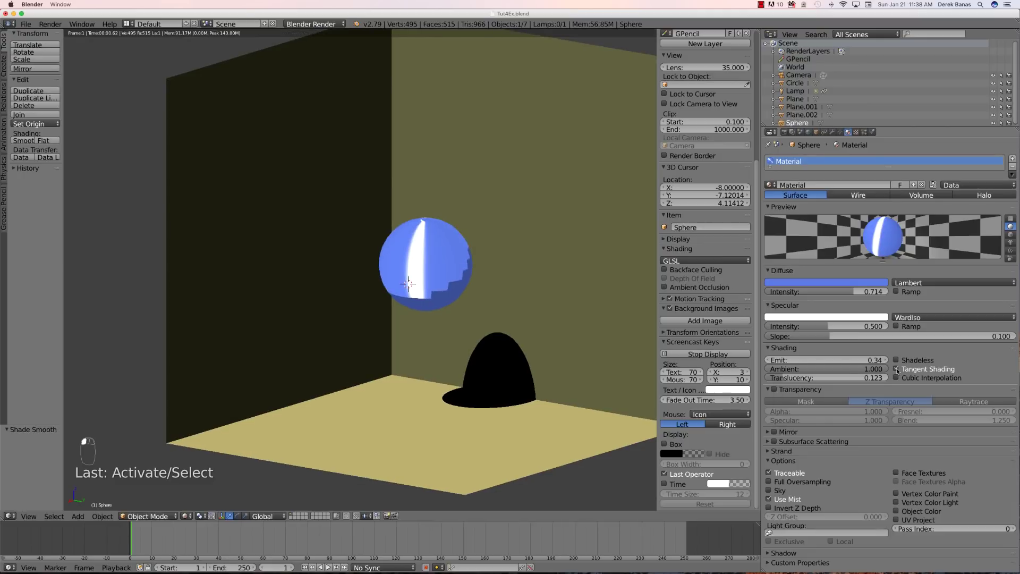
{"action": "left_click", "coordinate": [897, 369]}
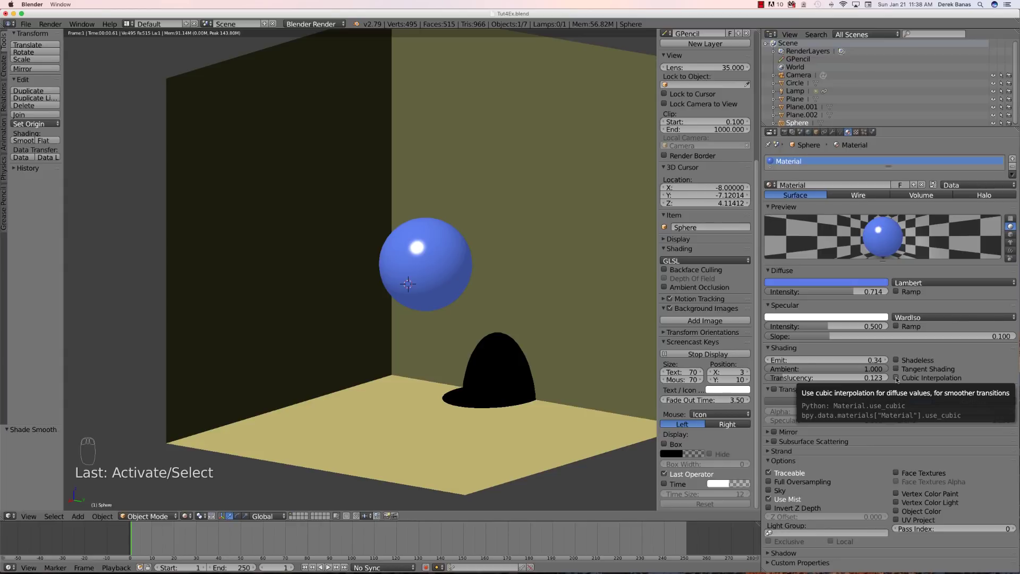
{"action": "left_click", "coordinate": [897, 378]}
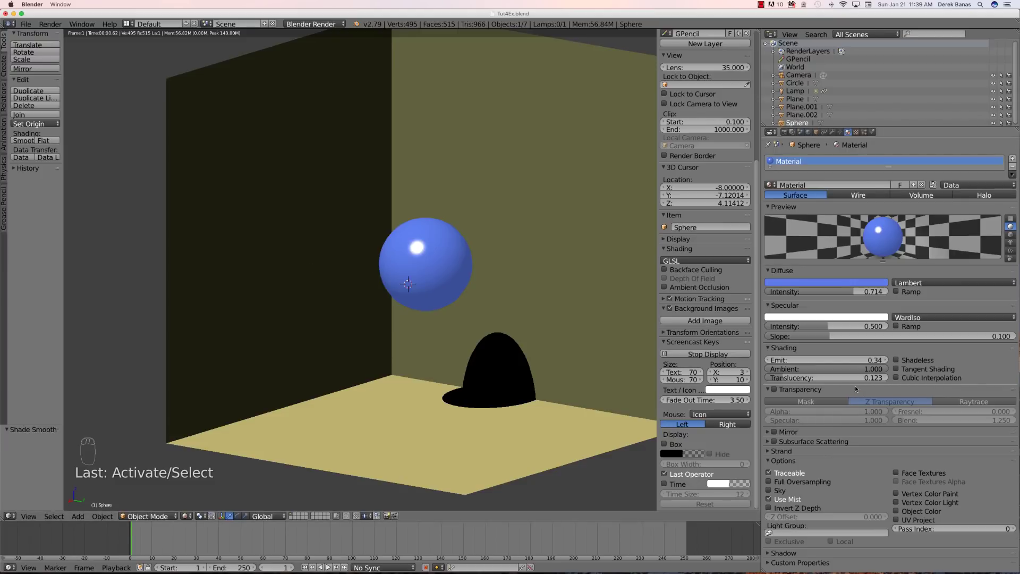
- Set the specular shader model to CookTorr and the specular hardness to 71
{"action": "left_click", "coordinate": [926, 318]}
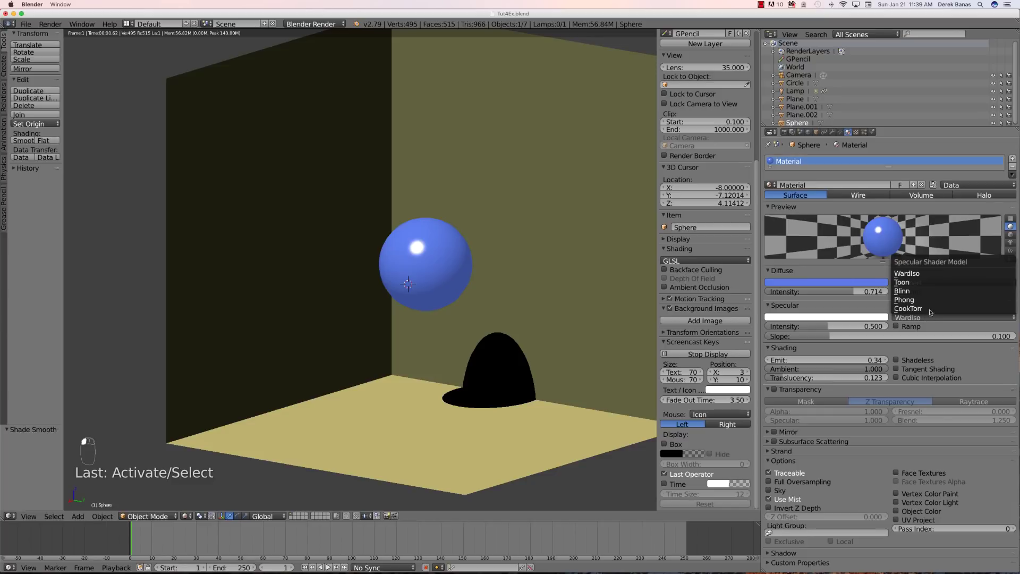
{"action": "left_click", "coordinate": [925, 307]}
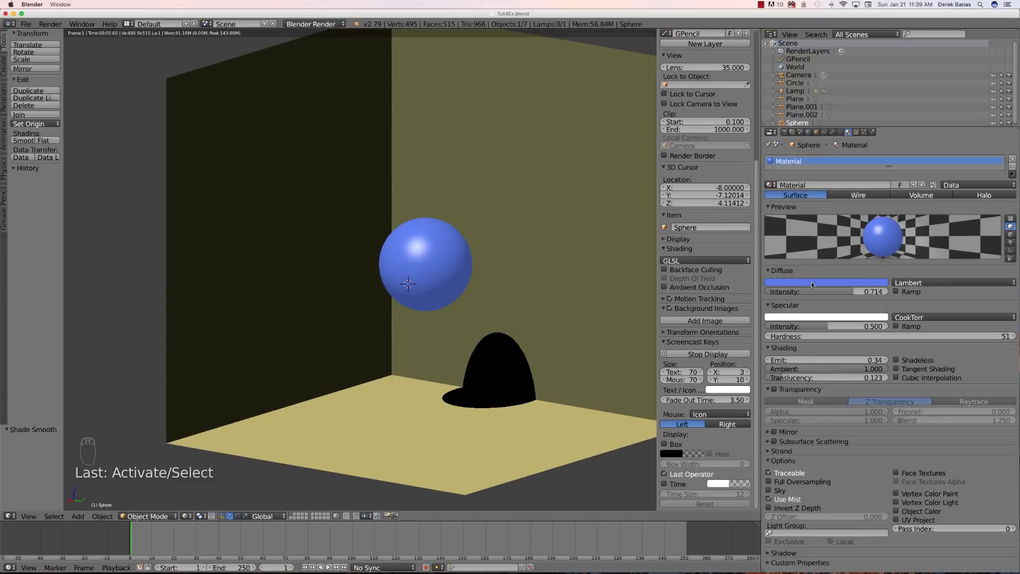
{"action": "left_click_drag", "start_coordinate": [836, 337], "coordinate": [928, 332]}
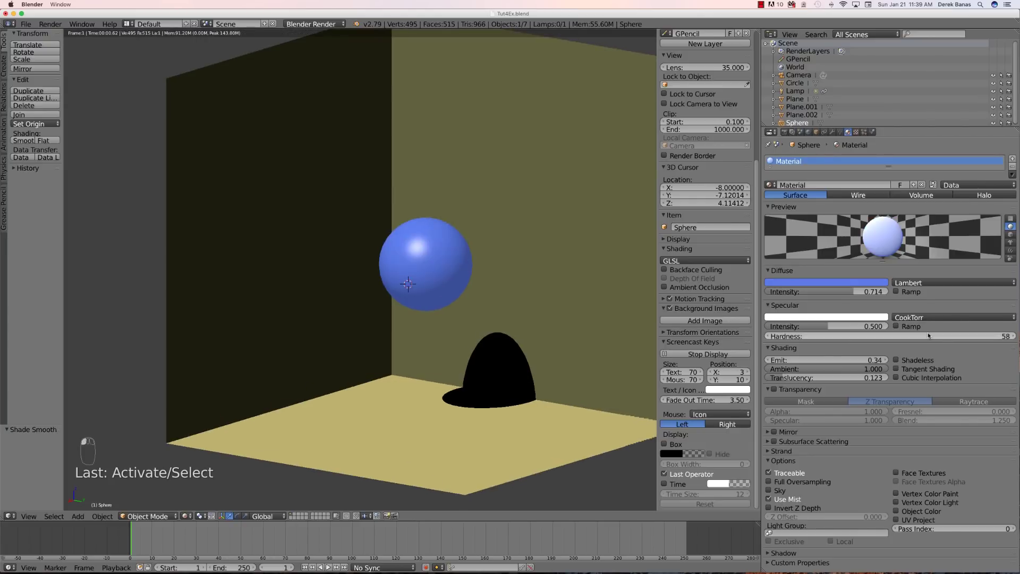
{"action": "left_click_drag", "start_coordinate": [840, 336], "coordinate": [848, 336]}
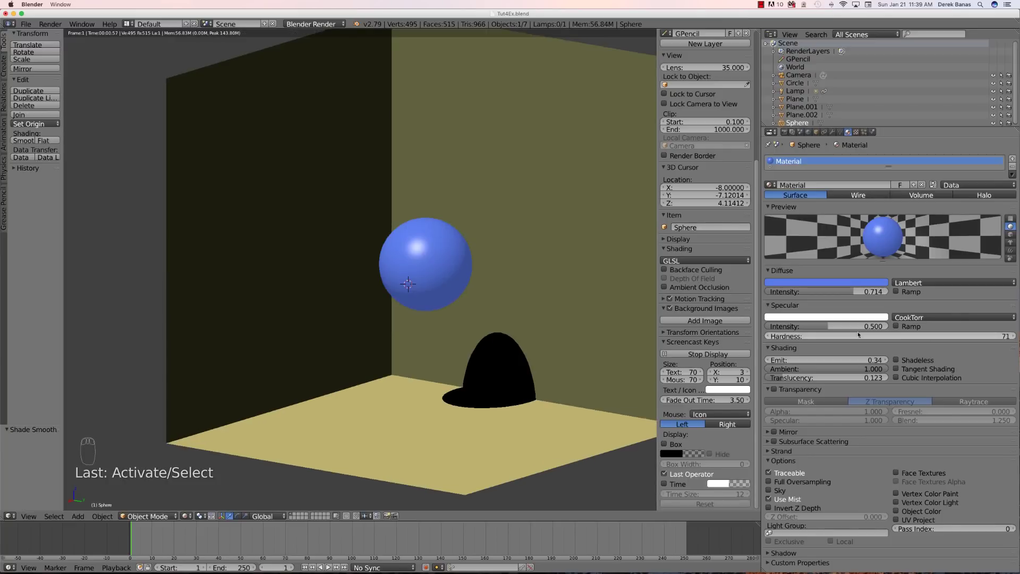
- Enable transparency on the material, try the Mask and Z Transparency methods, and set the method to Raytrace
{"action": "left_click", "coordinate": [774, 391]}
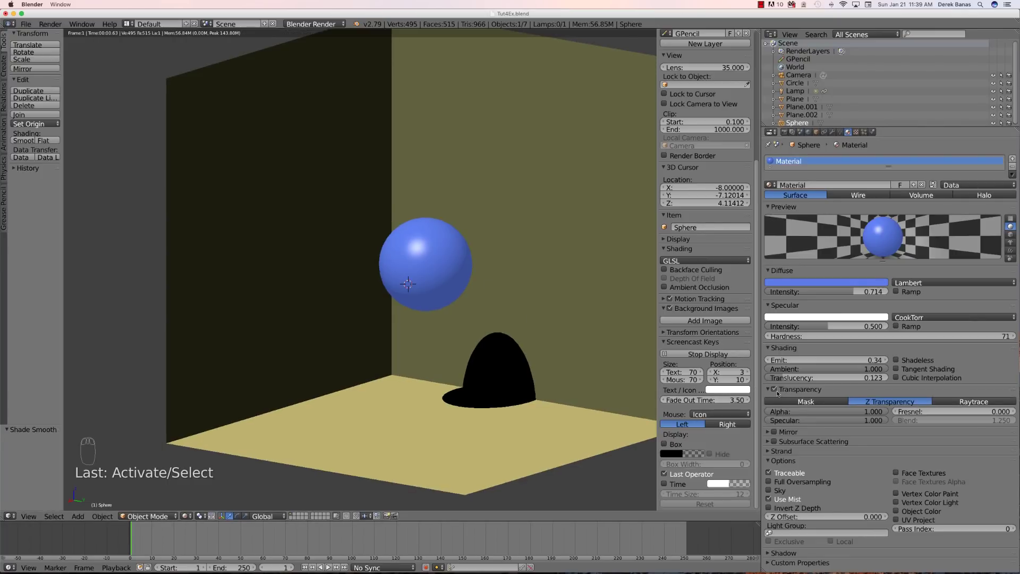
{"action": "left_click", "coordinate": [789, 404]}
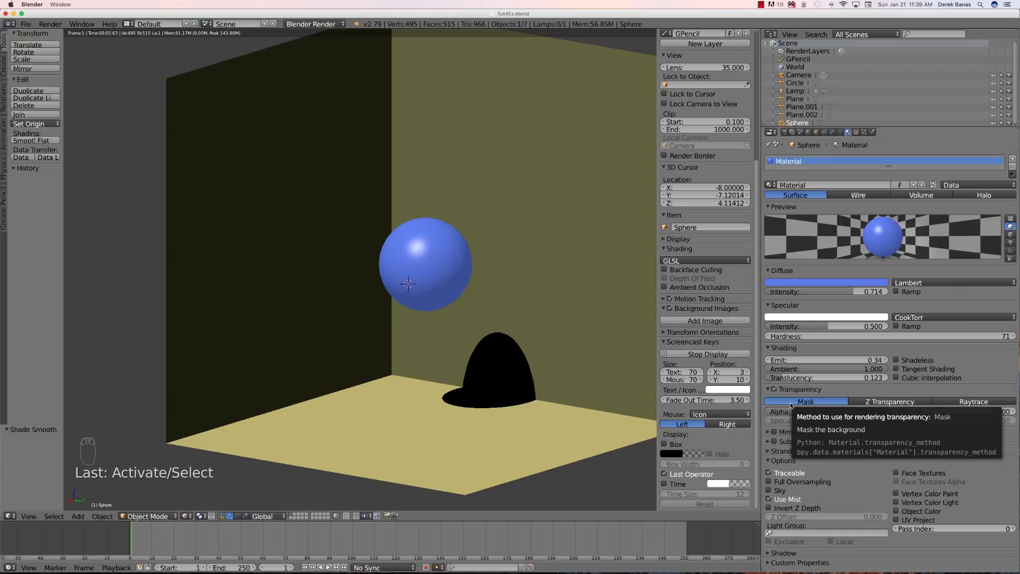
{"action": "left_click", "coordinate": [886, 403]}
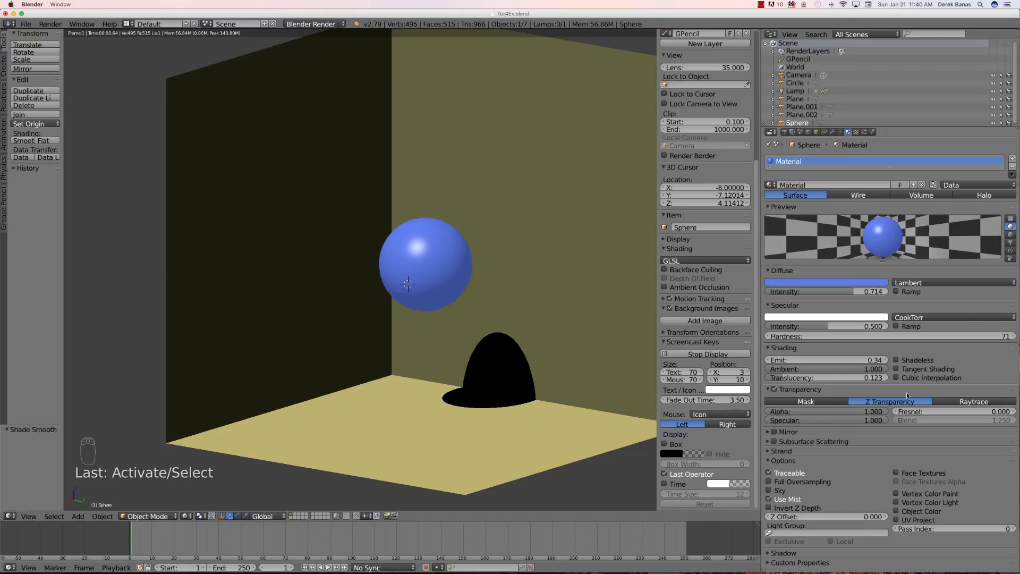
{"action": "left_click", "coordinate": [955, 401]}
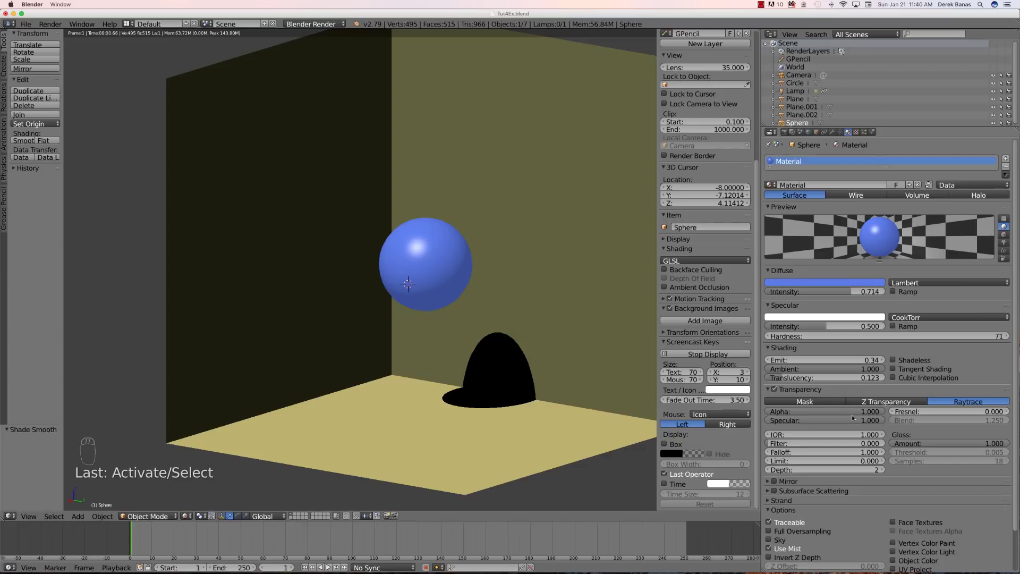
- Set the sphere's transparency alpha to 0.486 and Fresnel to 2.600, and try adjusting the specular alpha and IOR
{"action": "mouse_move", "coordinate": [845, 411]}
{"action": "left_mouse_down"}
{"action": "mouse_move", "coordinate": [826, 412]}
{"action": "mouse_move", "coordinate": [867, 413]}
{"action": "mouse_move", "coordinate": [826, 413]}
{"action": "left_mouse_up"}
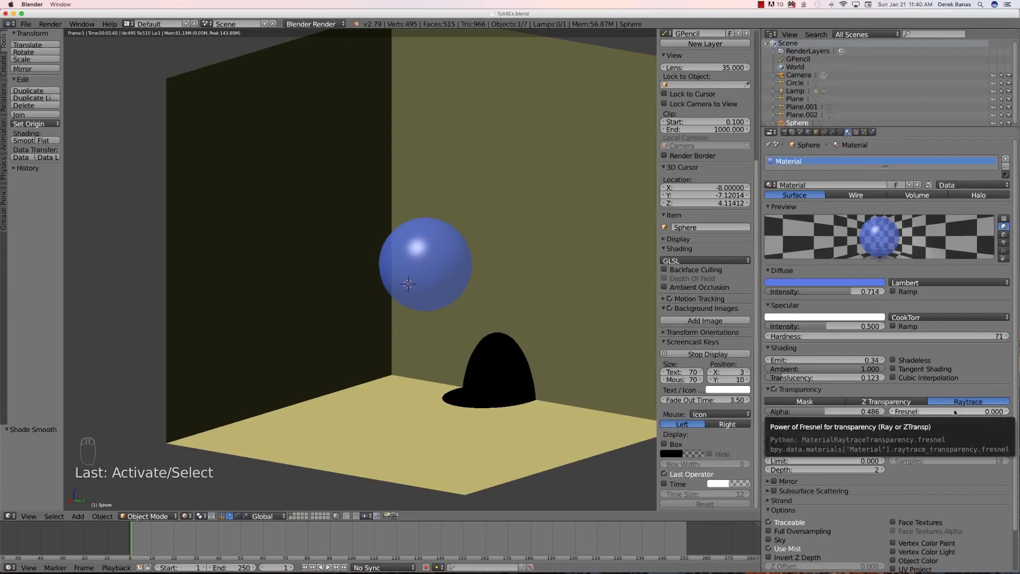
{"action": "left_click_drag", "start_coordinate": [955, 413], "coordinate": [980, 413]}
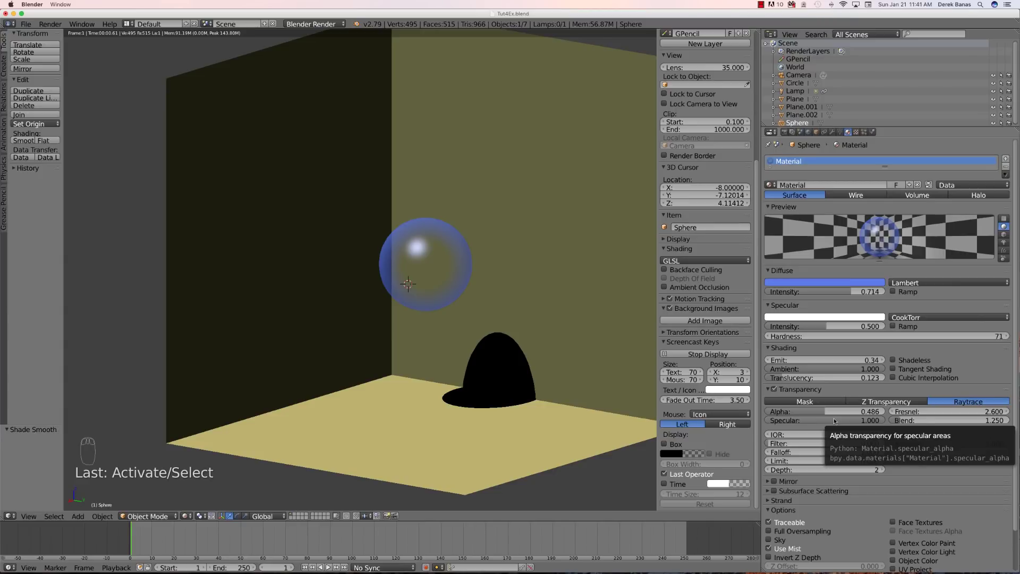
{"action": "left_click_drag", "start_coordinate": [833, 417], "coordinate": [886, 420]}
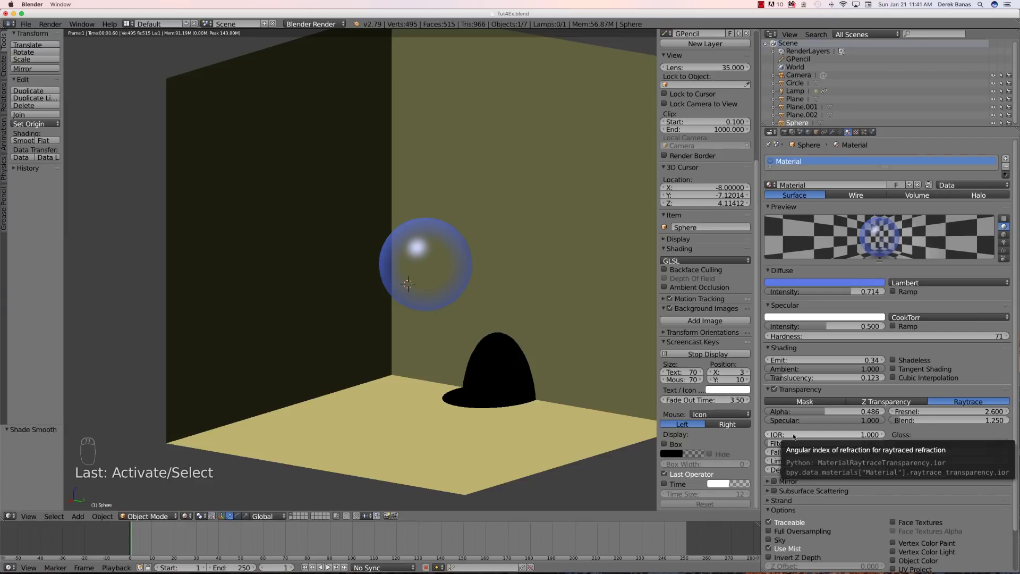
{"action": "mouse_move", "coordinate": [797, 435]}
{"action": "left_mouse_down"}
{"action": "mouse_move", "coordinate": [821, 436]}
{"action": "mouse_move", "coordinate": [757, 437]}
{"action": "mouse_move", "coordinate": [813, 437]}
{"action": "left_mouse_up"}
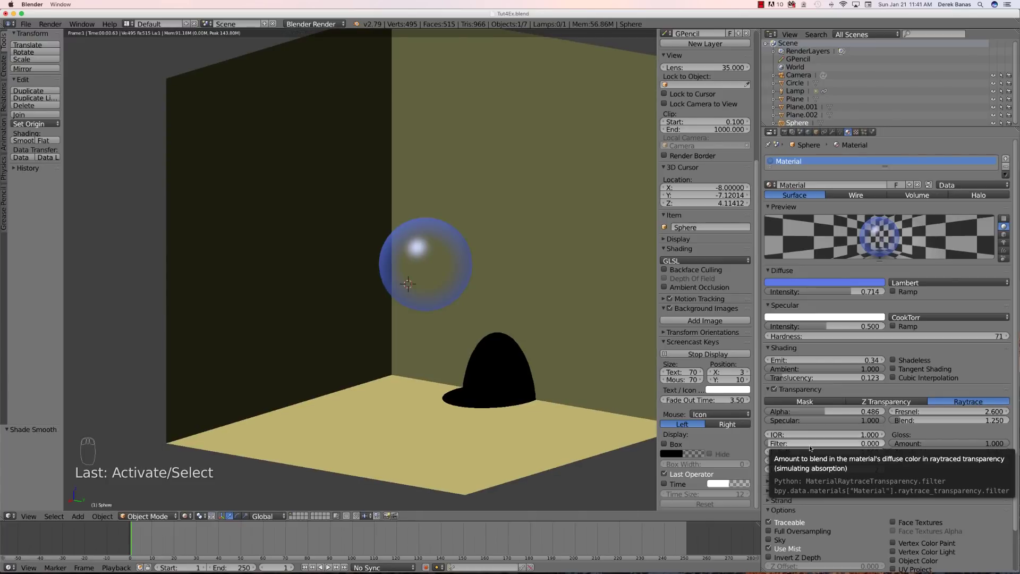
- Set the transparency filter to 0.010, try a falloff of 4.900 and set the falloff to 0.300
{"action": "left_click", "coordinate": [798, 444]}
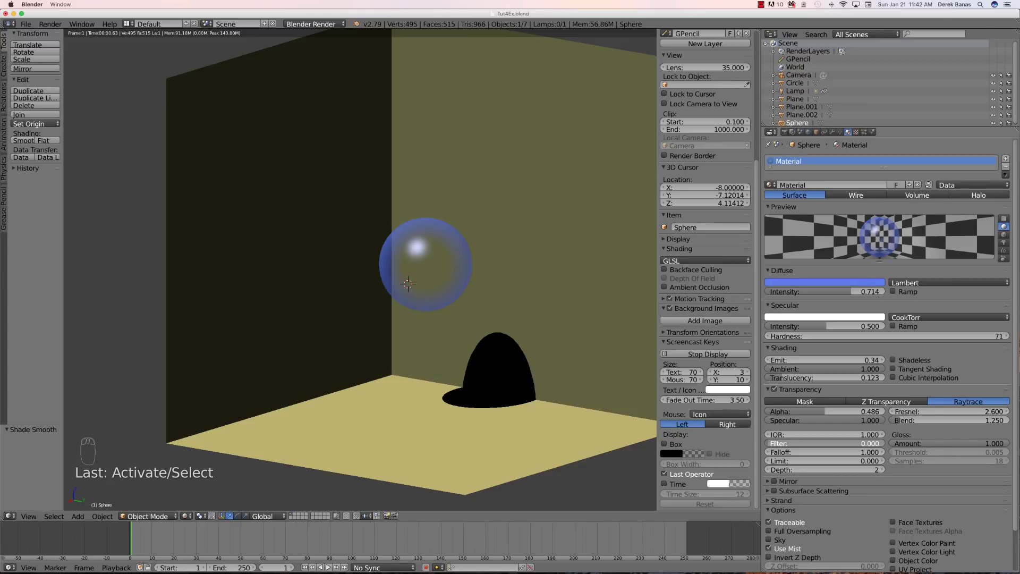
{"action": "left_click_drag", "start_coordinate": [798, 444], "coordinate": [809, 444]}
{"action": "mouse_move", "coordinate": [780, 444]}
{"action": "left_mouse_down"}
{"action": "mouse_move", "coordinate": [799, 444]}
{"action": "mouse_move", "coordinate": [766, 444]}
{"action": "left_mouse_up"}
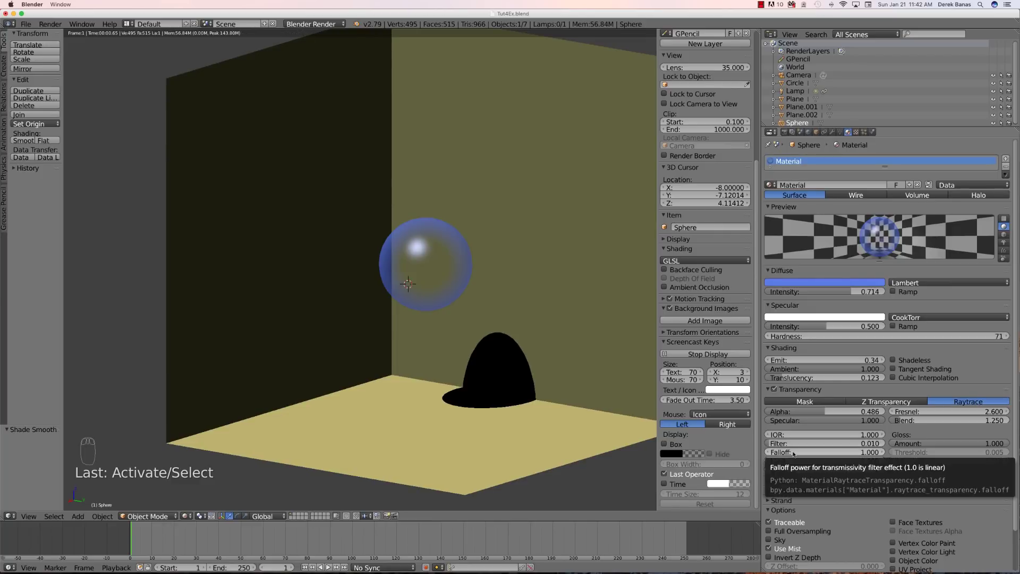
{"action": "left_click_drag", "start_coordinate": [793, 454], "coordinate": [897, 451]}
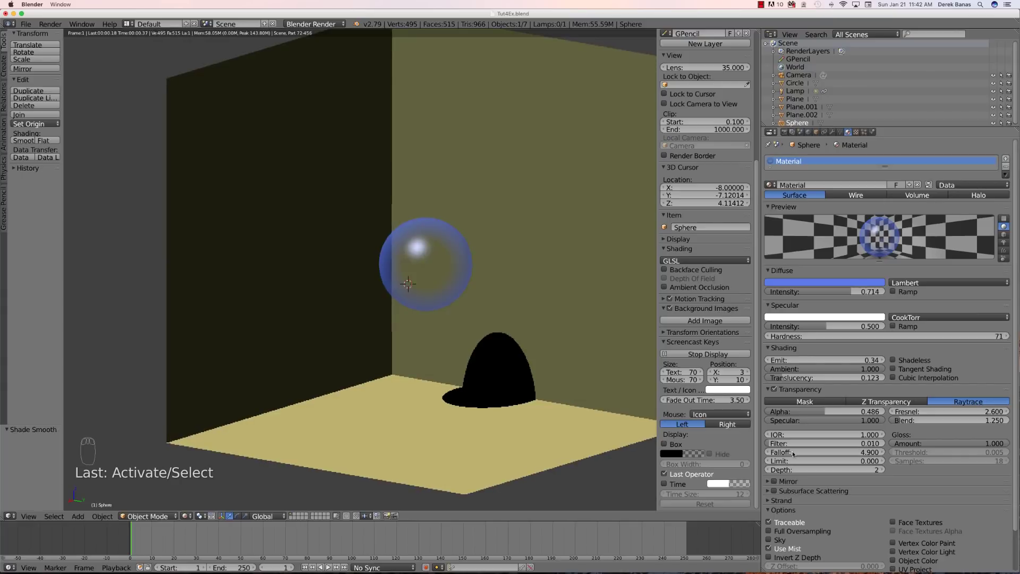
{"action": "left_click_drag", "start_coordinate": [792, 452], "coordinate": [677, 452]}
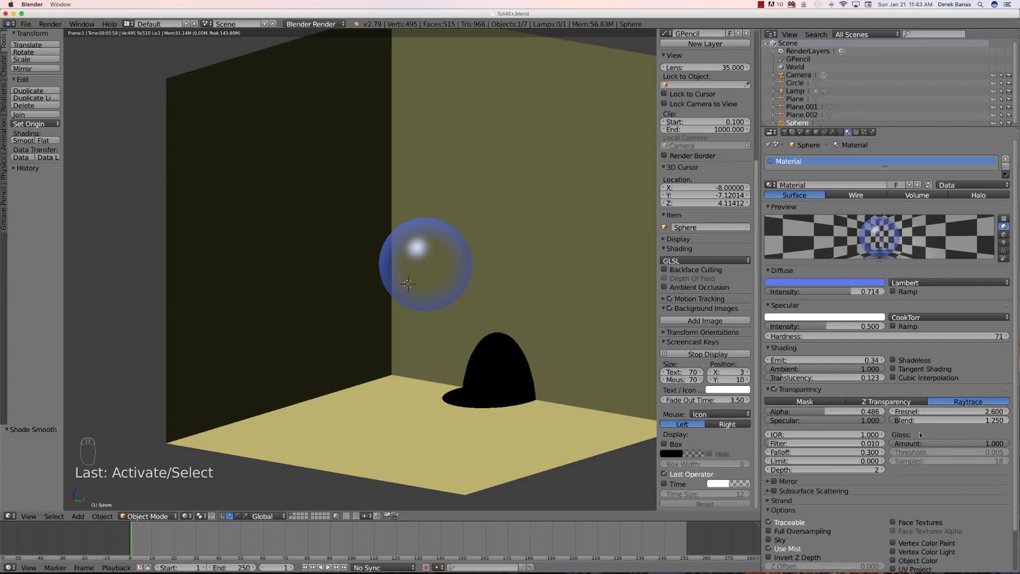
- Try transparency gloss amounts of 0.381 and 0.320 on the sphere's material and raise the amount again
{"action": "left_click_drag", "start_coordinate": [922, 443], "coordinate": [849, 443]}
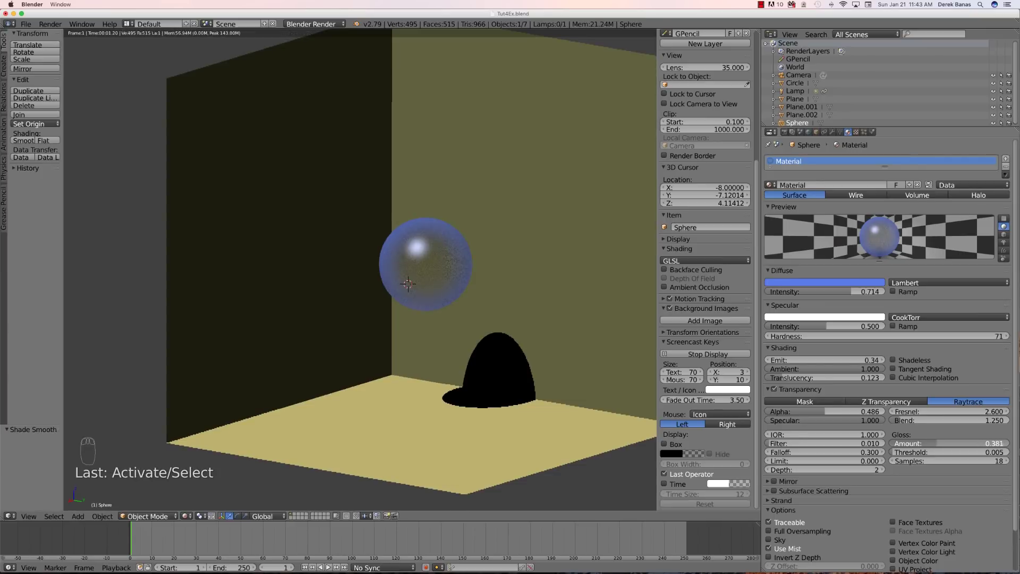
{"action": "left_click_drag", "start_coordinate": [935, 444], "coordinate": [928, 444]}
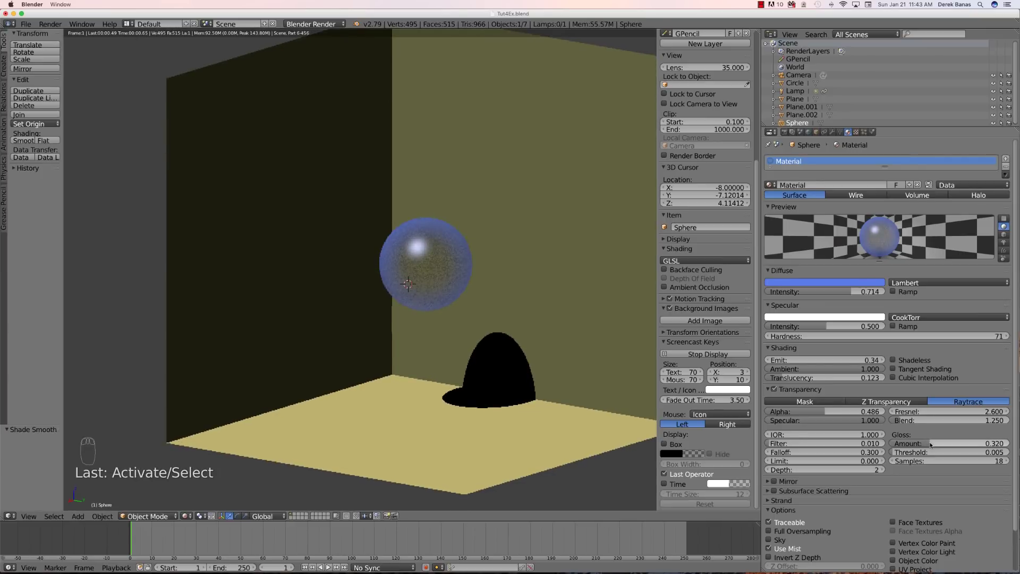
{"action": "left_click_drag", "start_coordinate": [929, 443], "coordinate": [1009, 443]}
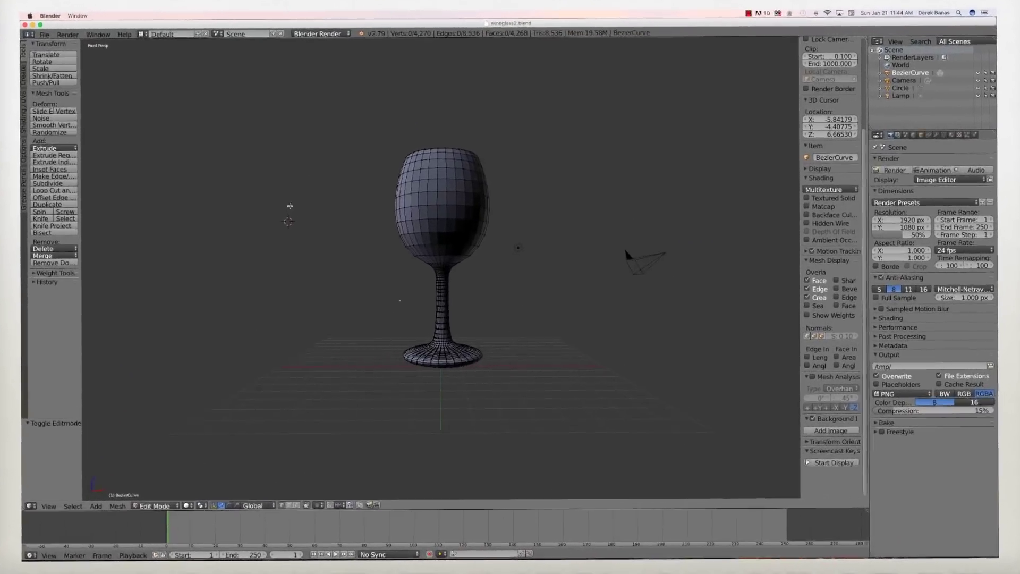
- Preview the wine glass in rendered shading from an angled view and return to solid shading
{"action": "middle_click_drag", "start_coordinate": [316, 181], "coordinate": [342, 212]}
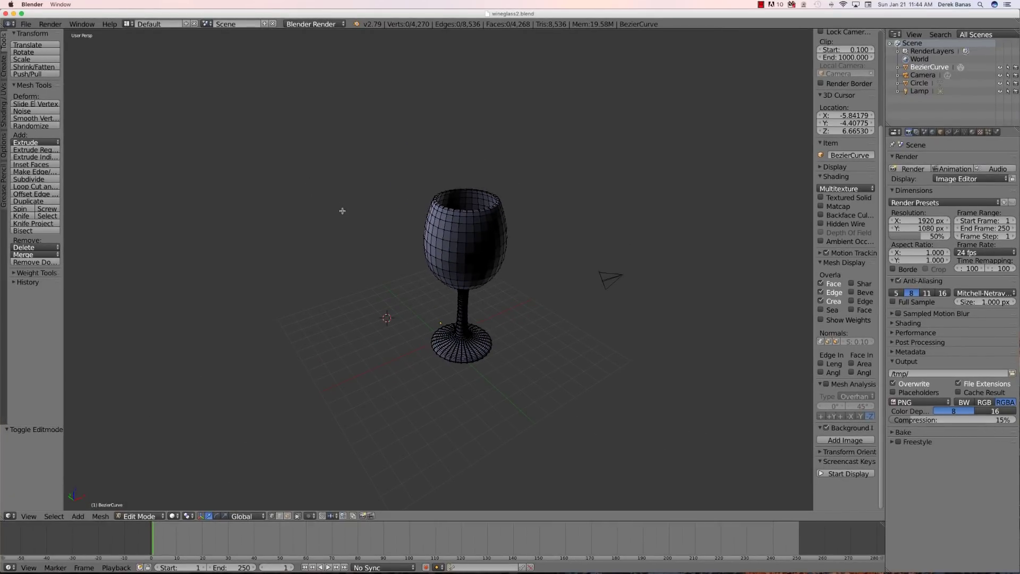
{"action": "key", "text": "shift+z"}
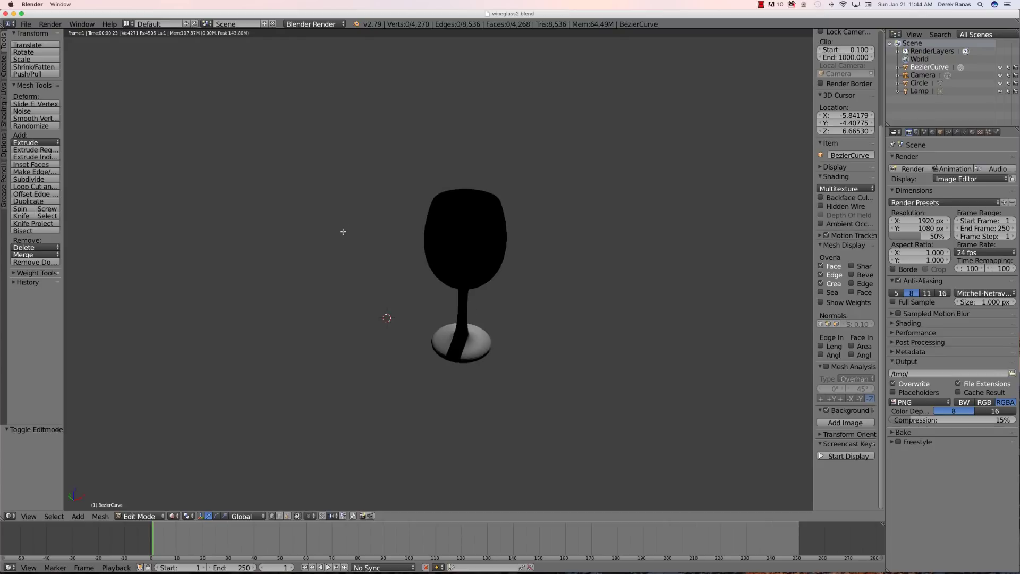
{"action": "key", "text": "shift+z"}
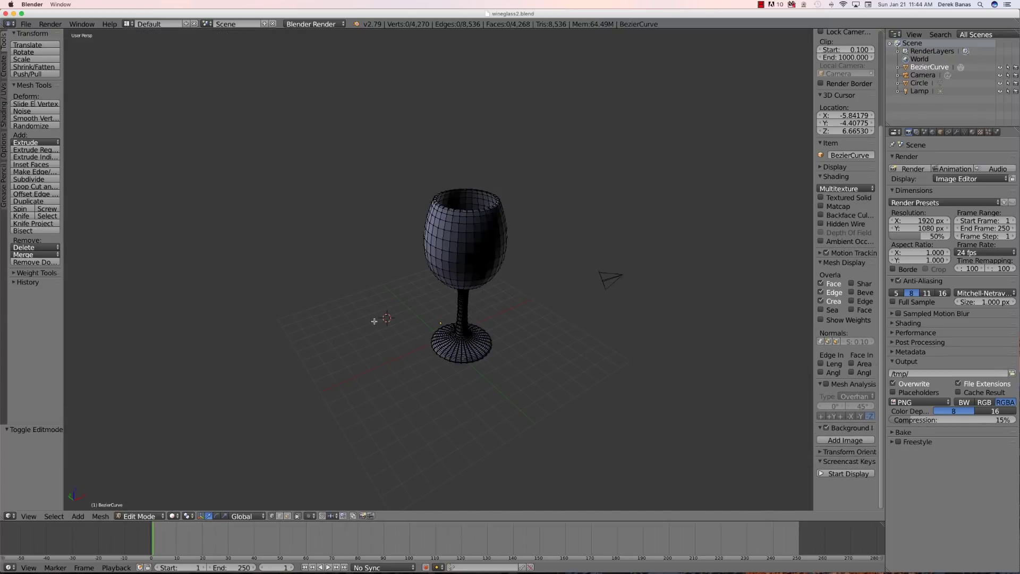
- Leave Edit Mode on the wine glass and change the scene's lamp type to Hemi
{"action": "scroll", "coordinate": [375, 321], "scroll_direction": "down", "scroll_amount": 4}
{"action": "scroll", "coordinate": [374, 321], "scroll_direction": "up", "scroll_amount": 4}
{"action": "scroll", "coordinate": [374, 321], "scroll_direction": "up", "scroll_amount": 4}
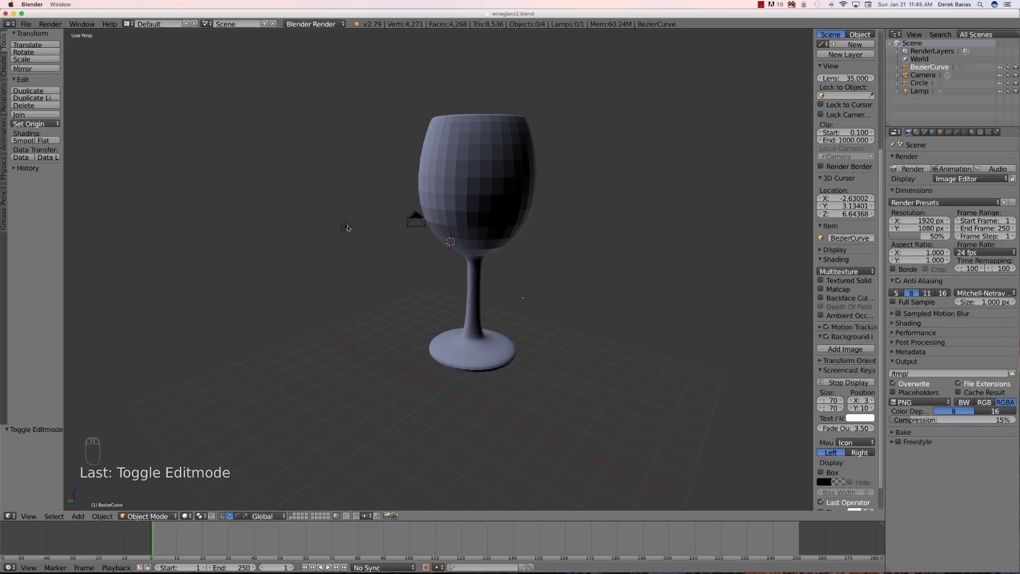
{"action": "left_click", "coordinate": [346, 227]}
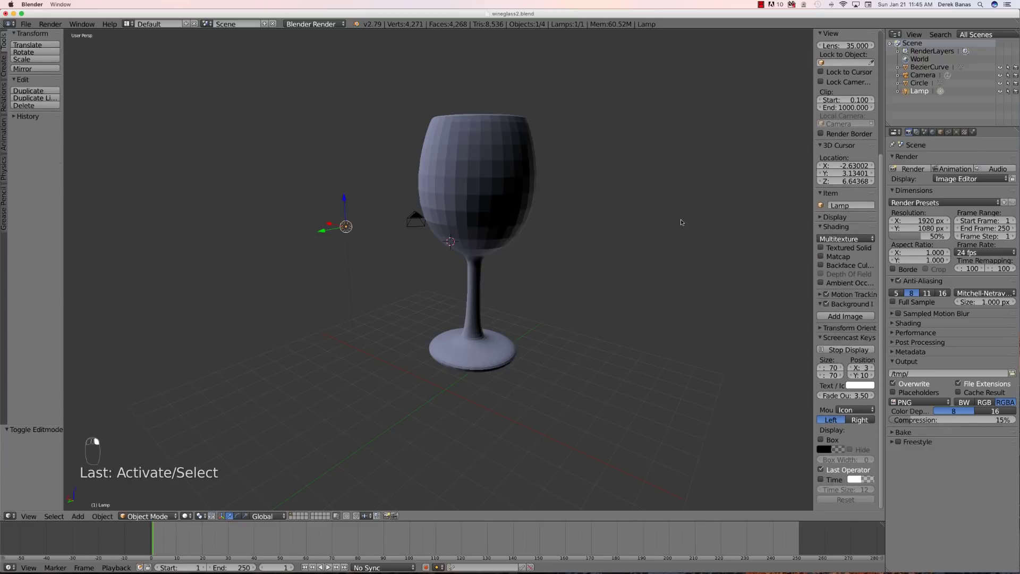
{"action": "left_click", "coordinate": [956, 131]}
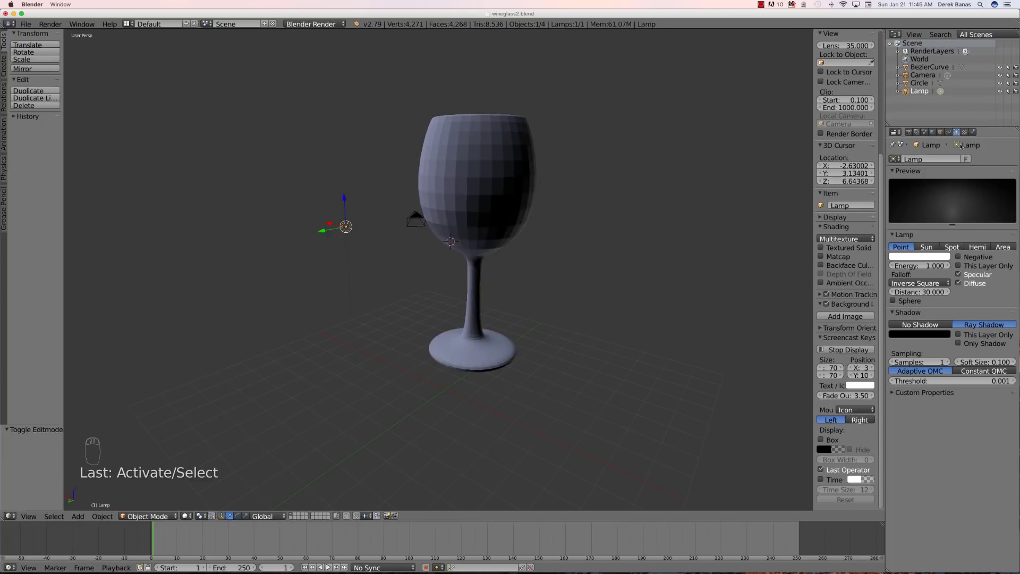
{"action": "left_click", "coordinate": [978, 248]}
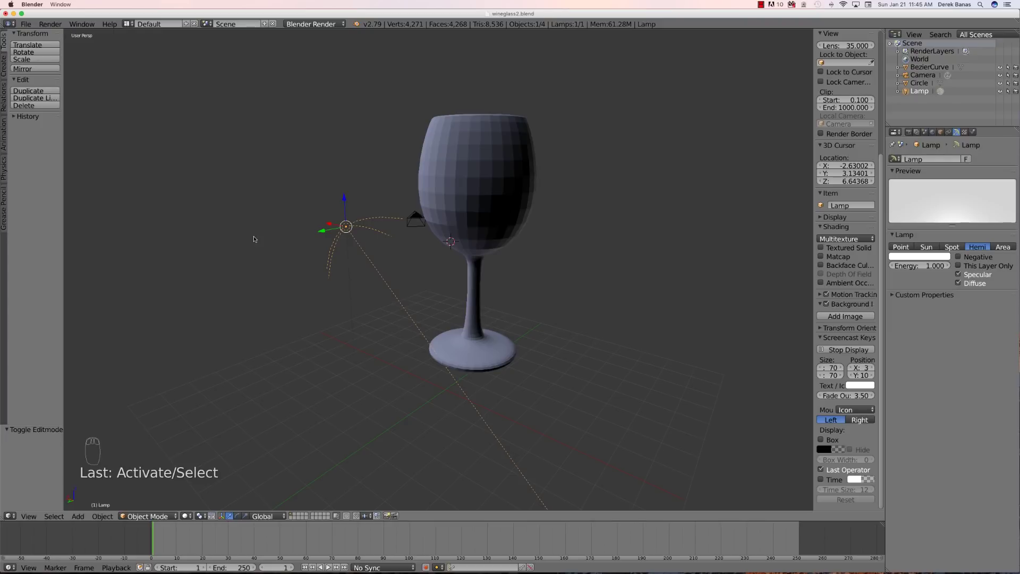
- Raise the lamp 8.473 units along Z and center it over the wine glass in top view, moving it -2.876 along Y
{"action": "scroll", "coordinate": [254, 239], "scroll_direction": "down", "scroll_amount": 2}
{"action": "left_click_drag", "start_coordinate": [371, 210], "coordinate": [382, 109]}
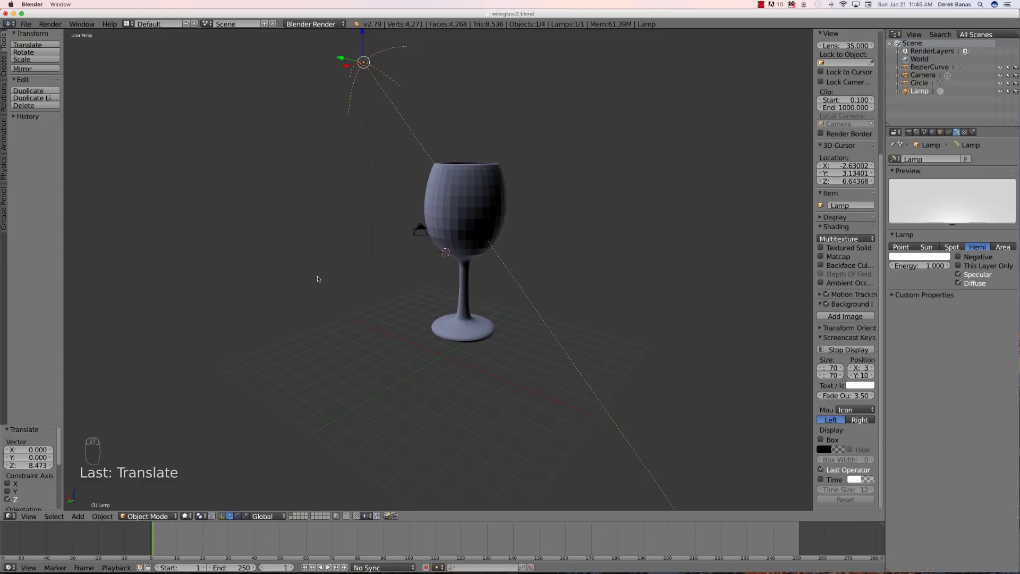
{"action": "middle_click_drag", "start_coordinate": [318, 279], "coordinate": [314, 257]}
{"action": "key", "text": "KP_5"}
{"action": "key", "text": "KP_7"}
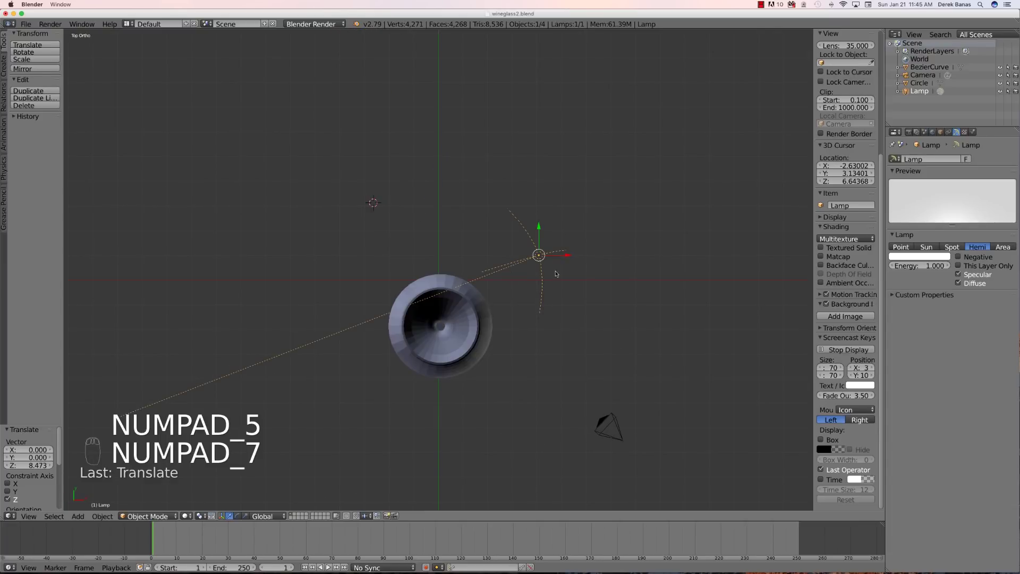
{"action": "left_click_drag", "start_coordinate": [566, 255], "coordinate": [465, 312]}
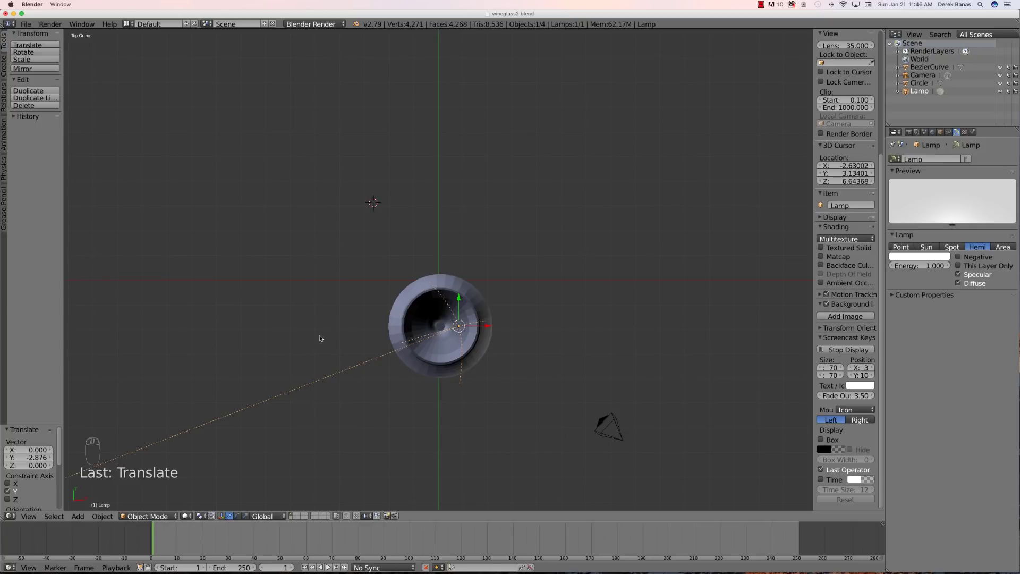
- Add a Track To constraint to the lamp with BezierCurve, the wine glass, as its target
{"action": "key", "text": "KP_5"}
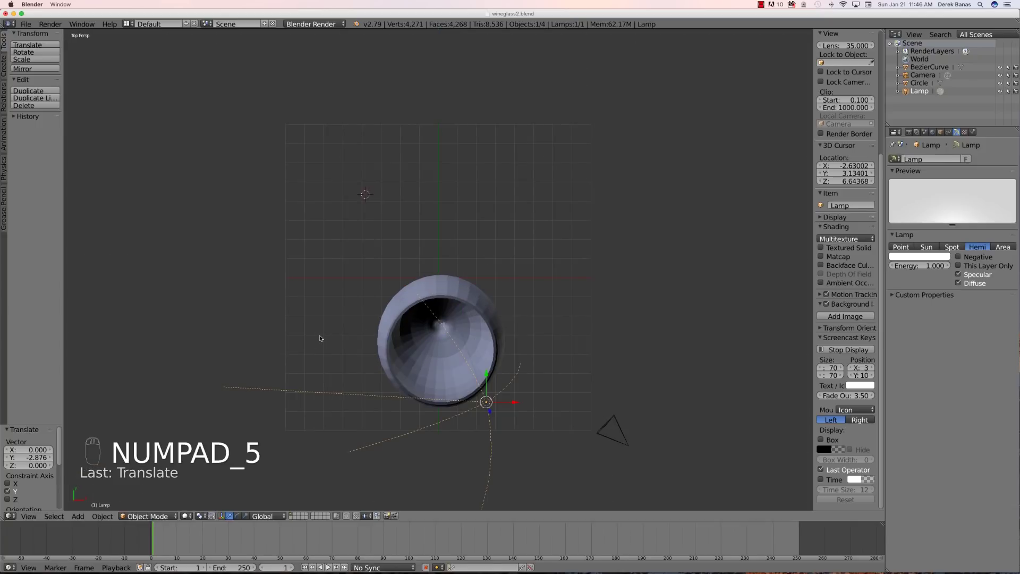
{"action": "key", "text": "KP_7"}
{"action": "key", "text": "KP_3"}
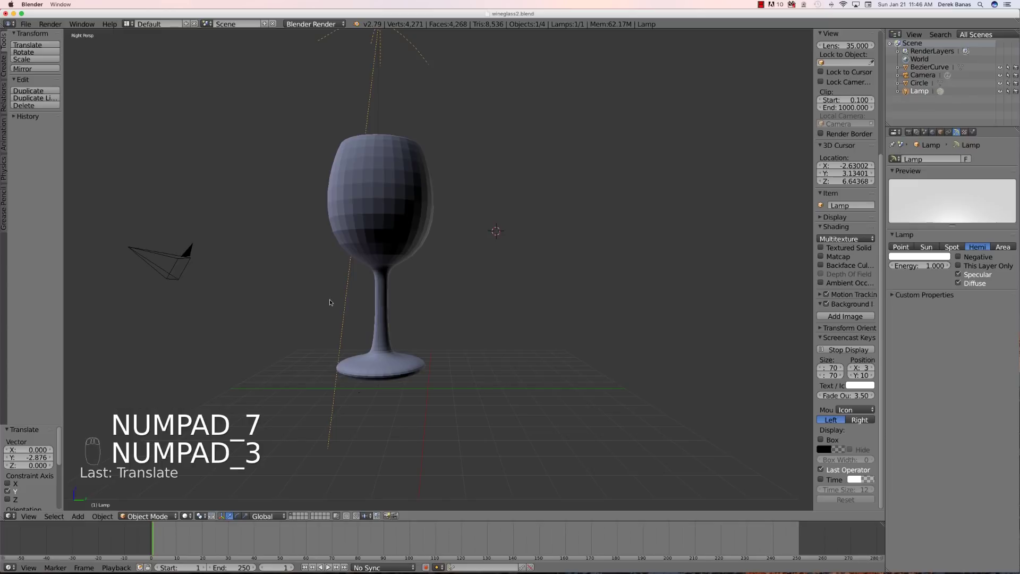
{"action": "scroll", "coordinate": [329, 299], "scroll_direction": "down", "scroll_amount": 4}
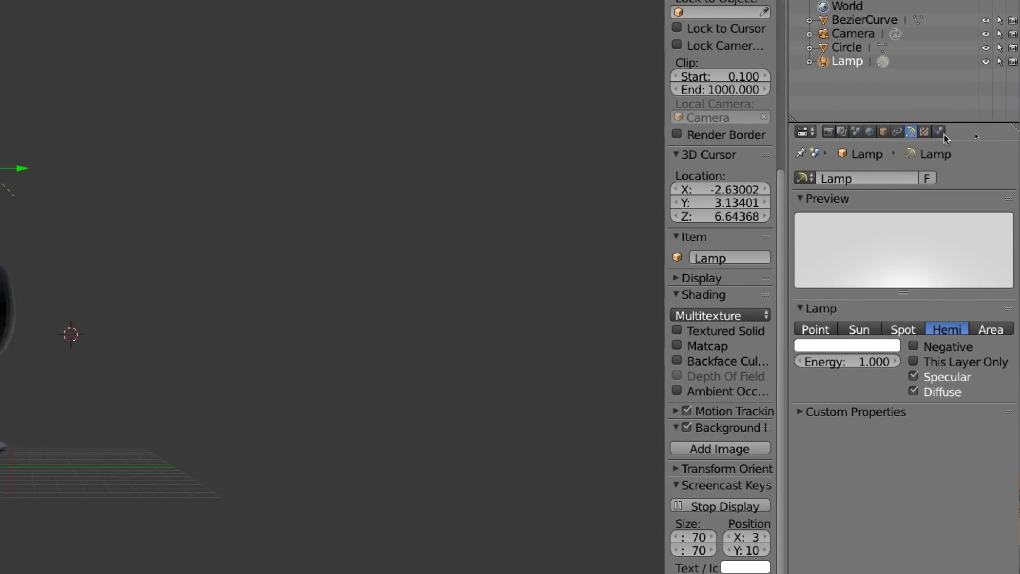
{"action": "left_click", "coordinate": [915, 132]}
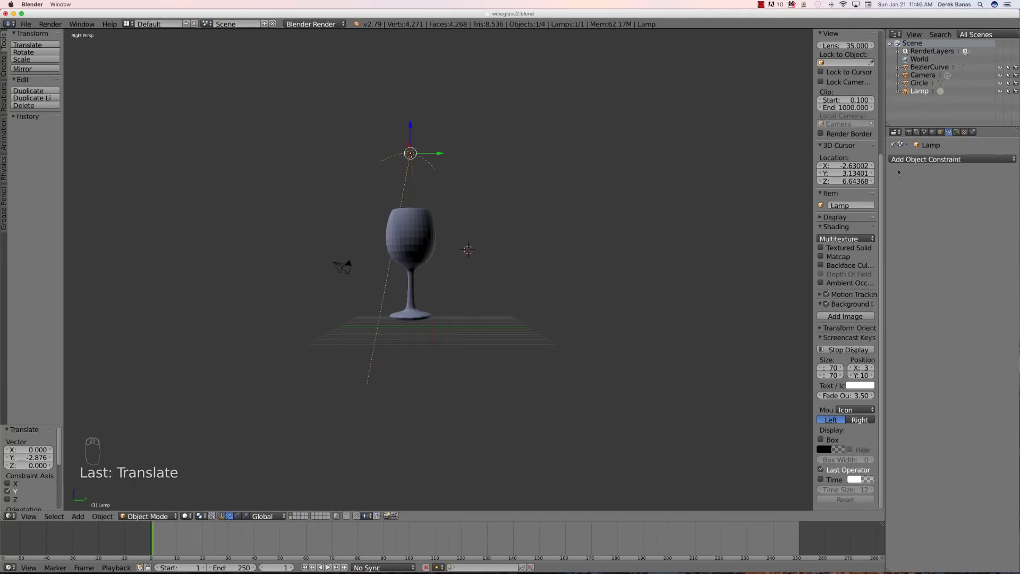
{"action": "left_click", "coordinate": [972, 160]}
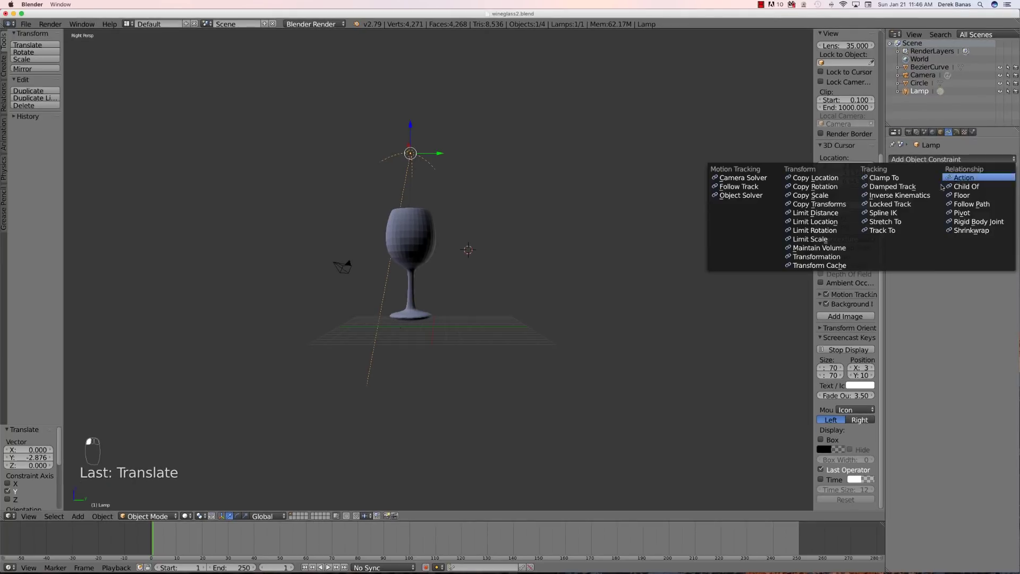
{"action": "left_click", "coordinate": [901, 231]}
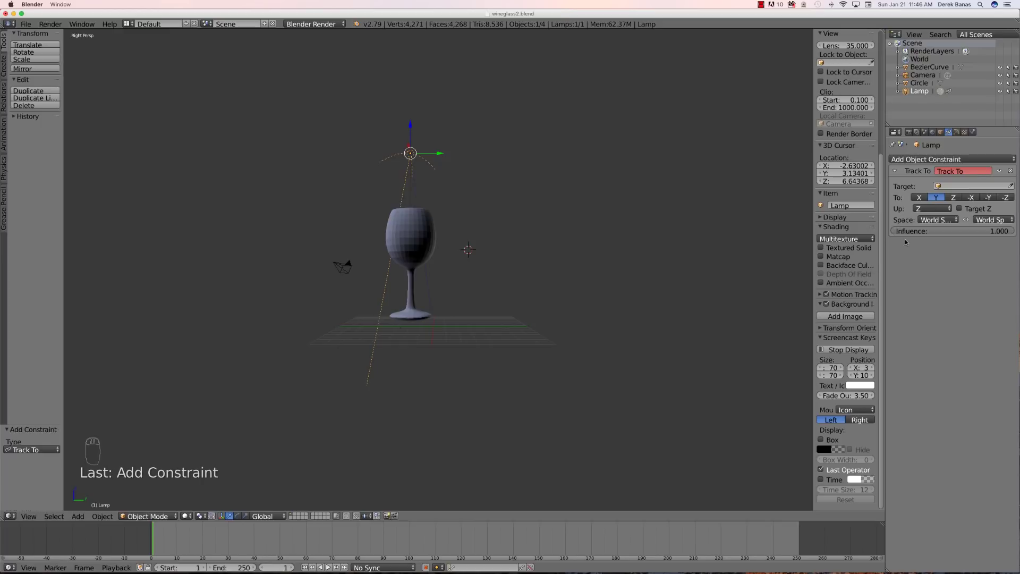
{"action": "left_click", "coordinate": [951, 186]}
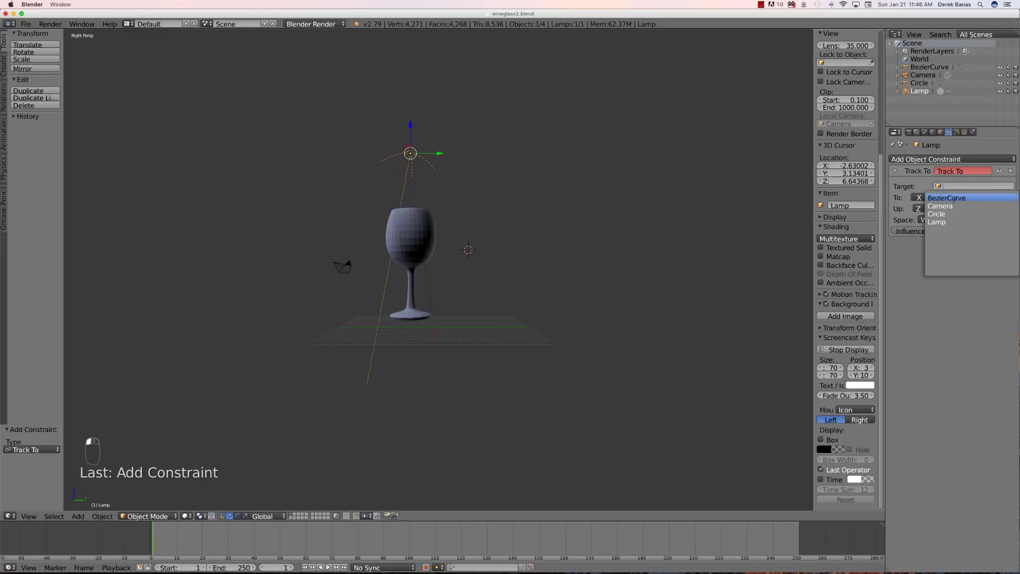
{"action": "left_click", "coordinate": [956, 197]}
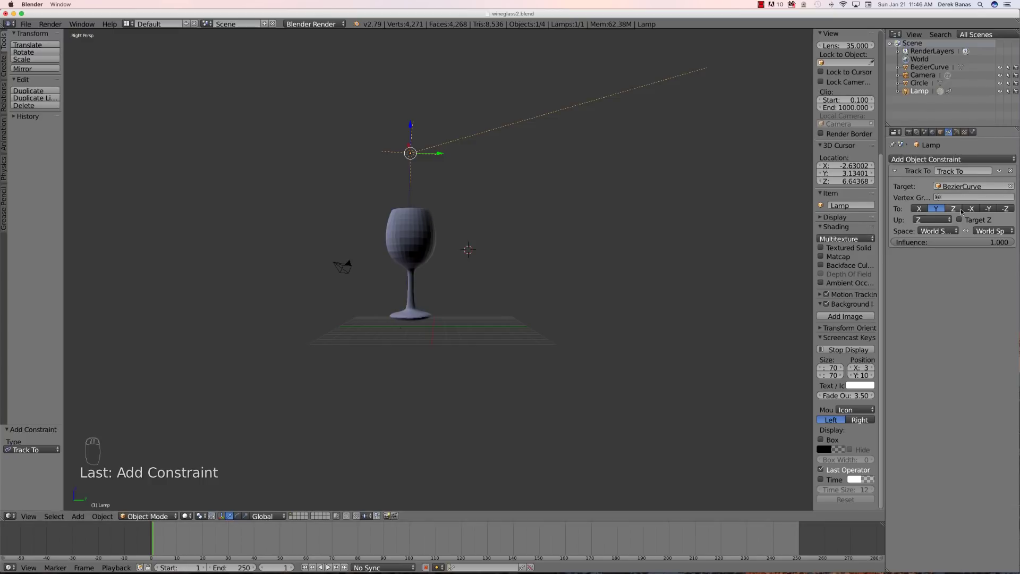
- Set the lamp's Track To constraint to point along -Z with Y as the up axis
{"action": "left_click", "coordinate": [1006, 208]}
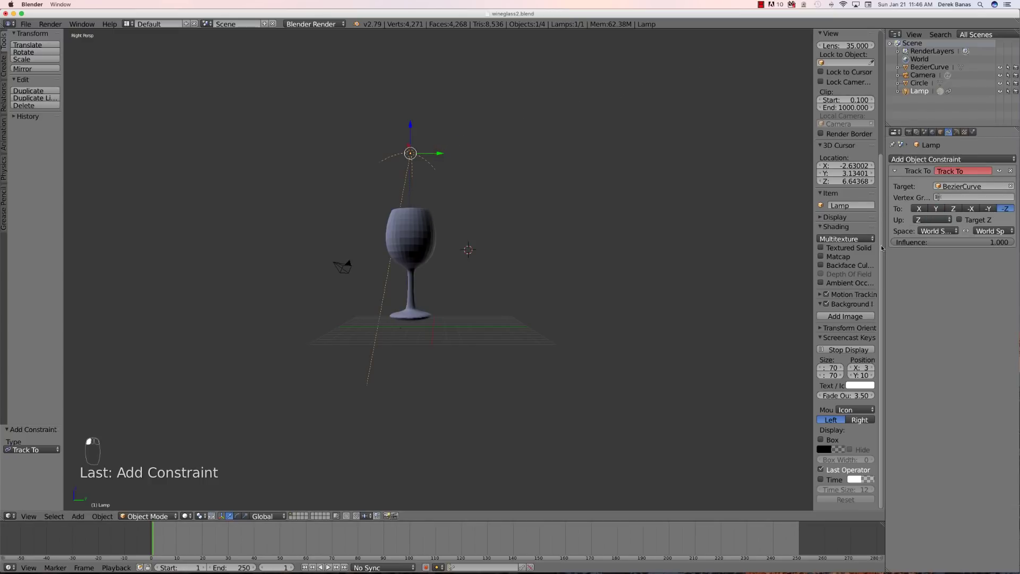
{"action": "left_click", "coordinate": [927, 220]}
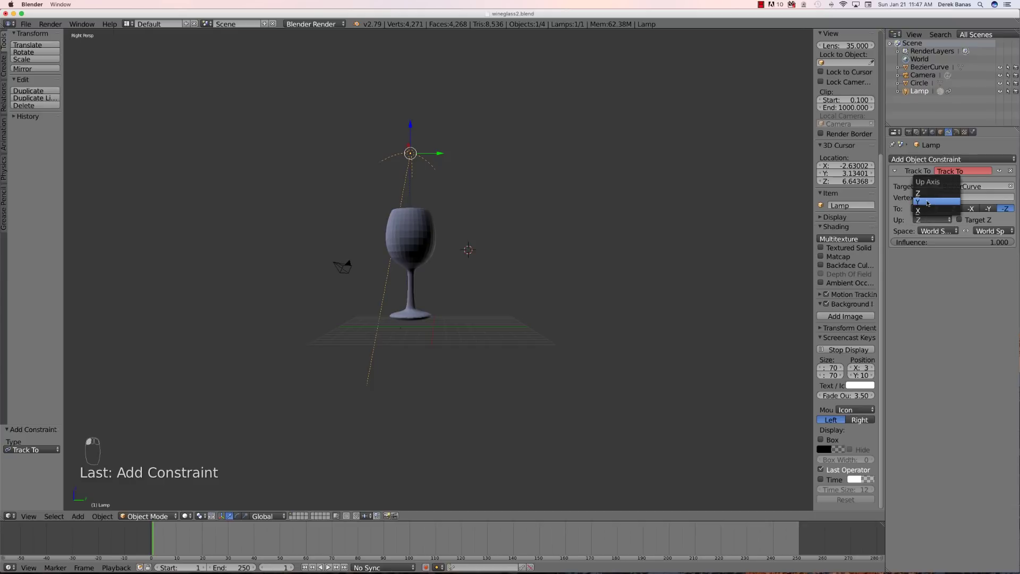
{"action": "left_click", "coordinate": [928, 202]}
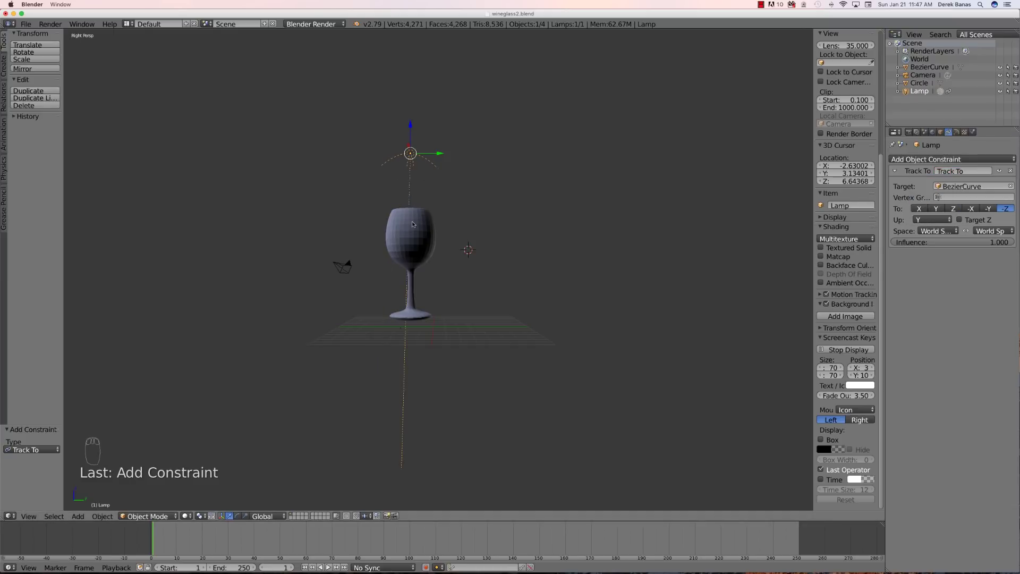
- Raise the lamp 1.403 units along Z and select the wine glass
{"action": "middle_click_drag", "start_coordinate": [535, 274], "coordinate": [429, 301]}
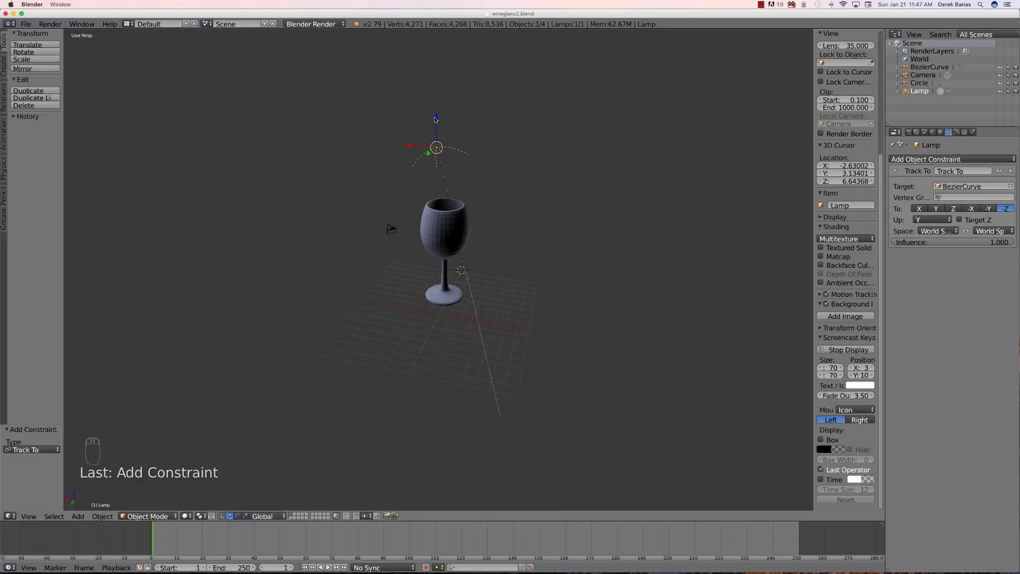
{"action": "left_click_drag", "start_coordinate": [436, 115], "coordinate": [435, 105]}
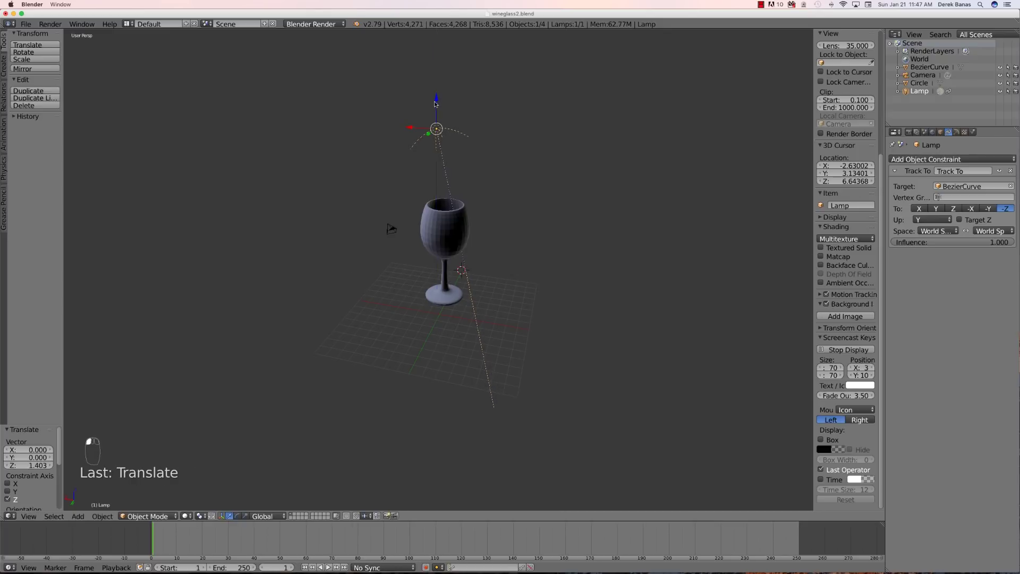
{"action": "right_click", "coordinate": [446, 236]}
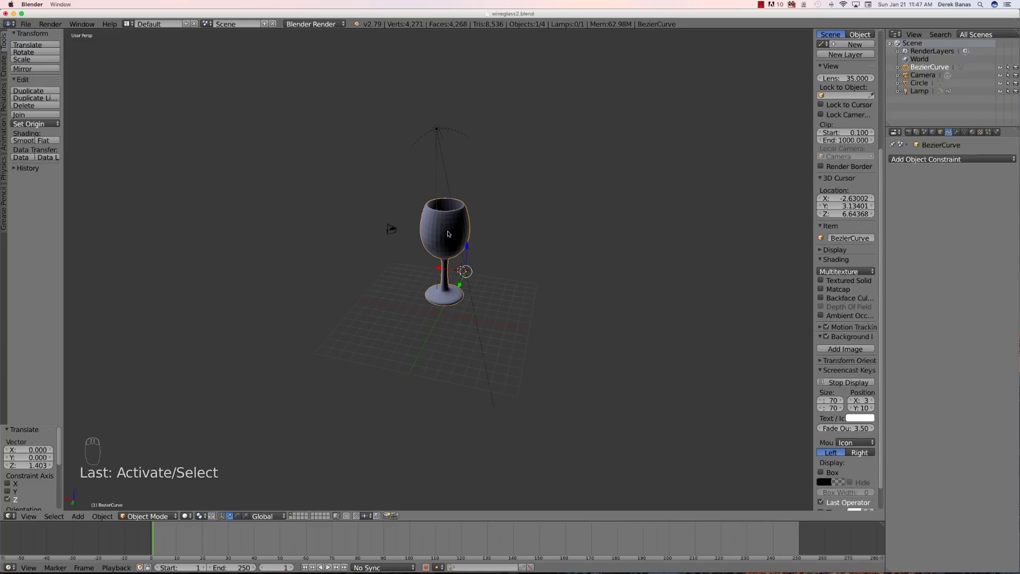
- Undo the move of the wine glass and add a plane mesh in front of its base
{"action": "right_click_drag", "start_coordinate": [445, 231], "coordinate": [676, 150]}
{"action": "key", "text": "super+z"}
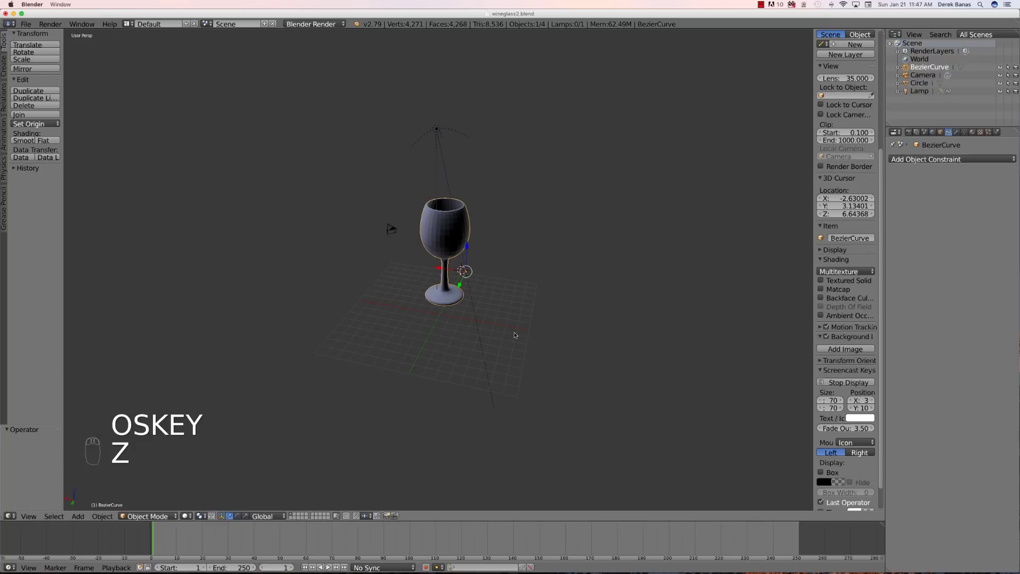
{"action": "scroll", "coordinate": [506, 338], "scroll_direction": "up", "scroll_amount": 2}
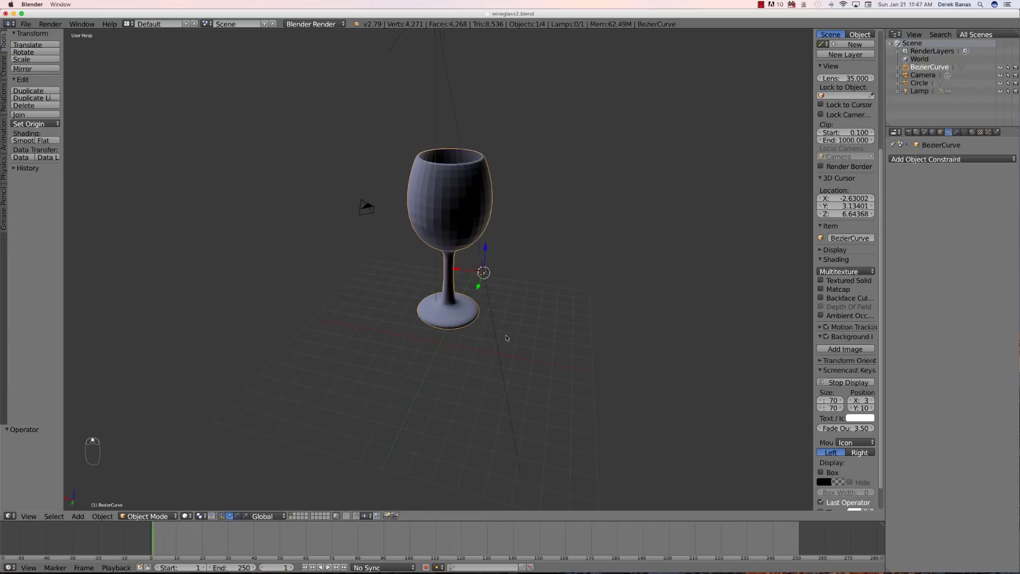
{"action": "left_click", "coordinate": [447, 369]}
{"action": "key", "text": "shift+a"}
{"action": "mouse_move", "coordinate": [448, 368]}
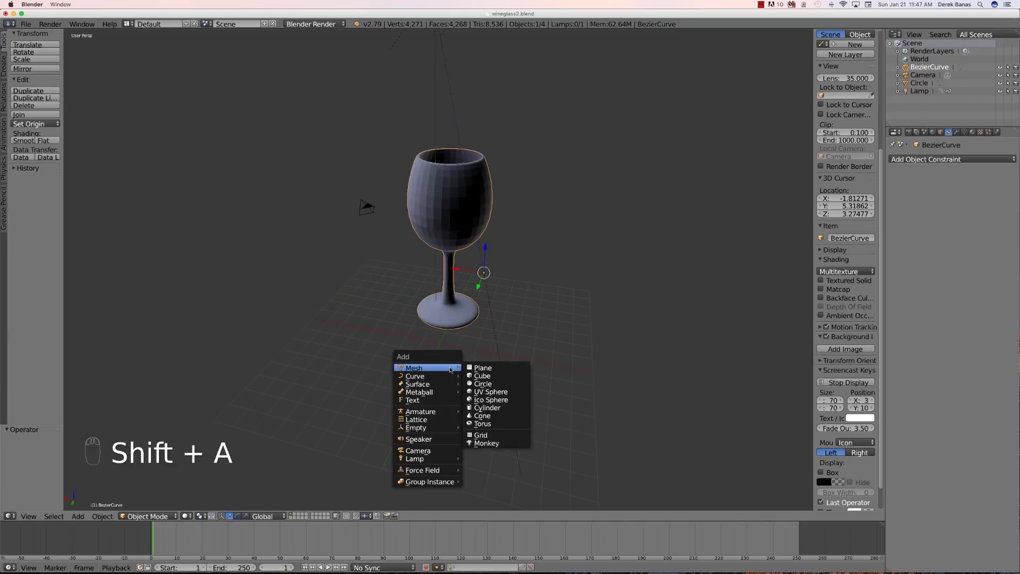
{"action": "left_click", "coordinate": [483, 366]}
- Widen the 3D view's properties sidebar so the plane's transform values are fully readable
{"action": "scroll", "coordinate": [867, 167], "scroll_direction": "up", "scroll_amount": 8}
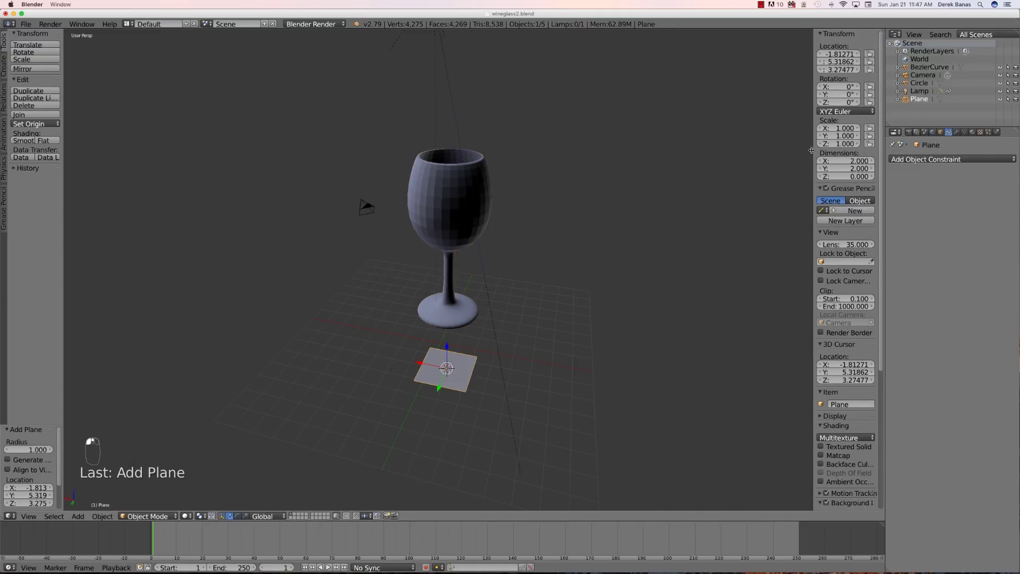
{"action": "left_click_drag", "start_coordinate": [813, 150], "coordinate": [764, 159]}
{"action": "key", "text": "n"}
{"action": "key", "text": "n"}
{"action": "key", "text": "n"}
{"action": "key", "text": "n"}
{"action": "key", "text": "n"}
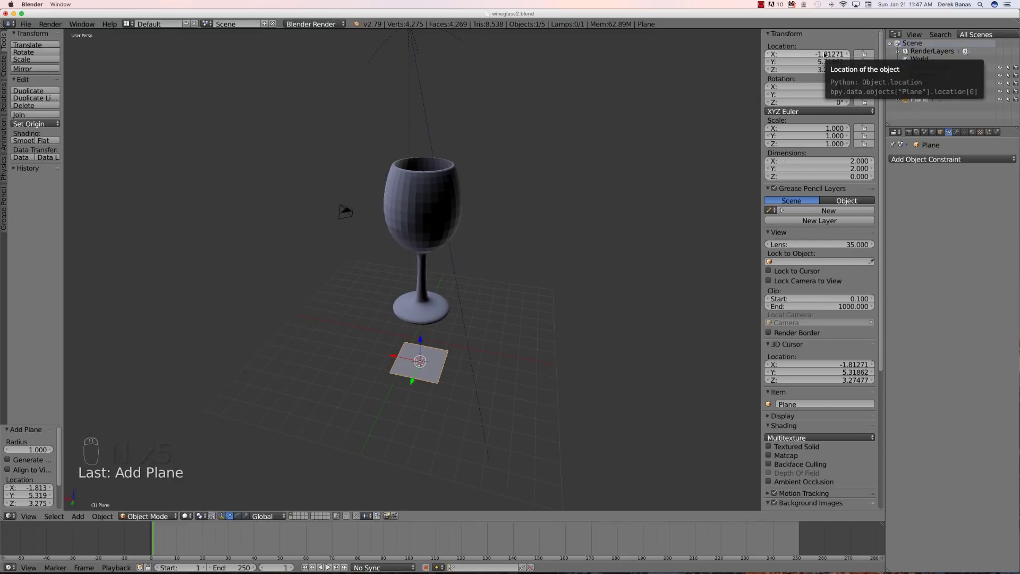
- Set the new plane's location to X 0, Y -8, Z 8
{"action": "left_click", "coordinate": [824, 54]}
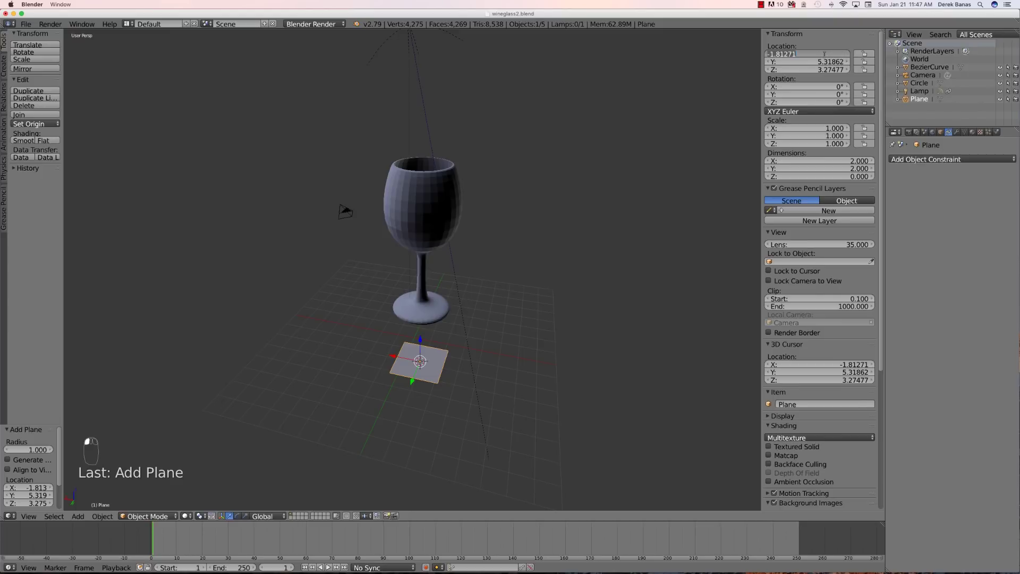
{"action": "type", "text": "0"}
{"action": "key", "text": "Return"}
{"action": "left_click", "coordinate": [825, 62]}
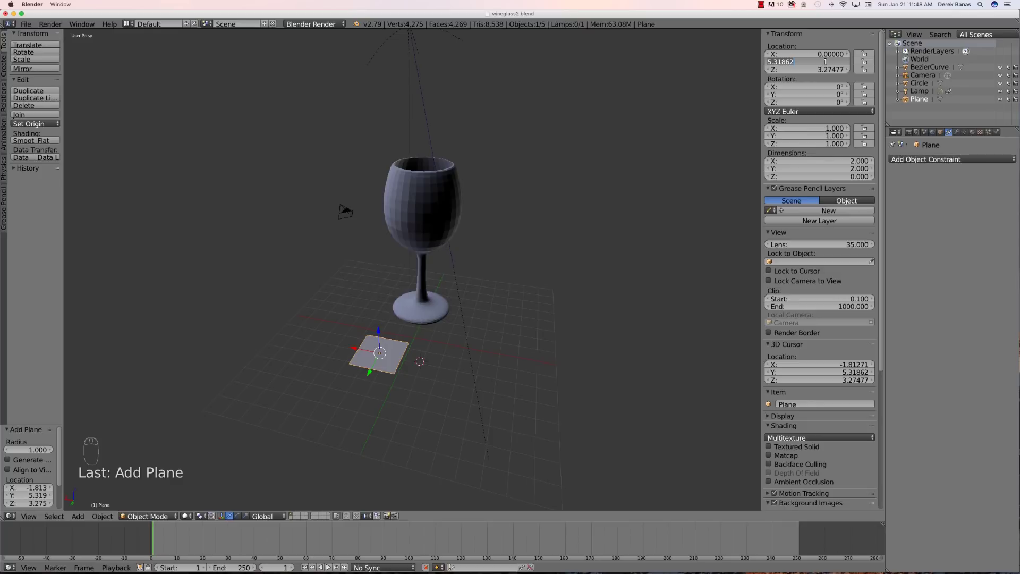
{"action": "type", "text": "-8"}
{"action": "key", "text": "Return"}
{"action": "left_click", "coordinate": [831, 69]}
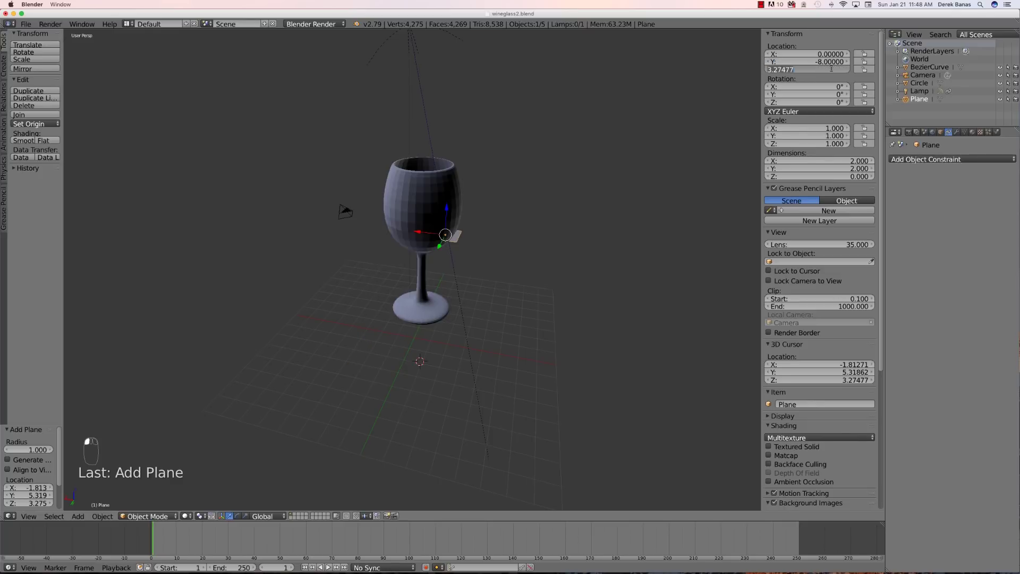
{"action": "type", "text": "8"}
{"action": "key", "text": "Return"}
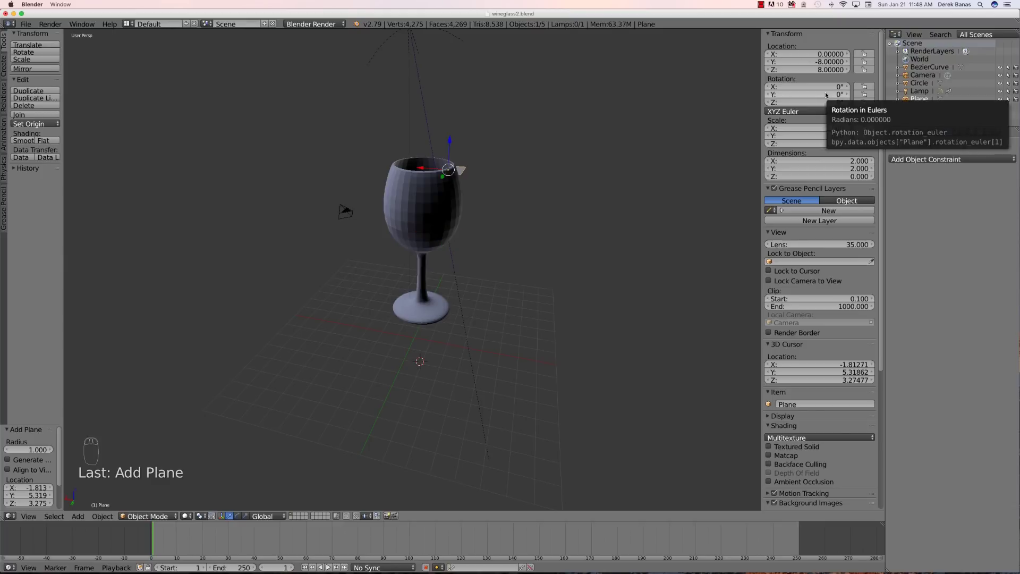
- Stand the plane upright with a 90° X rotation and scale it to 8 on X and Y
{"action": "left_click", "coordinate": [827, 86]}
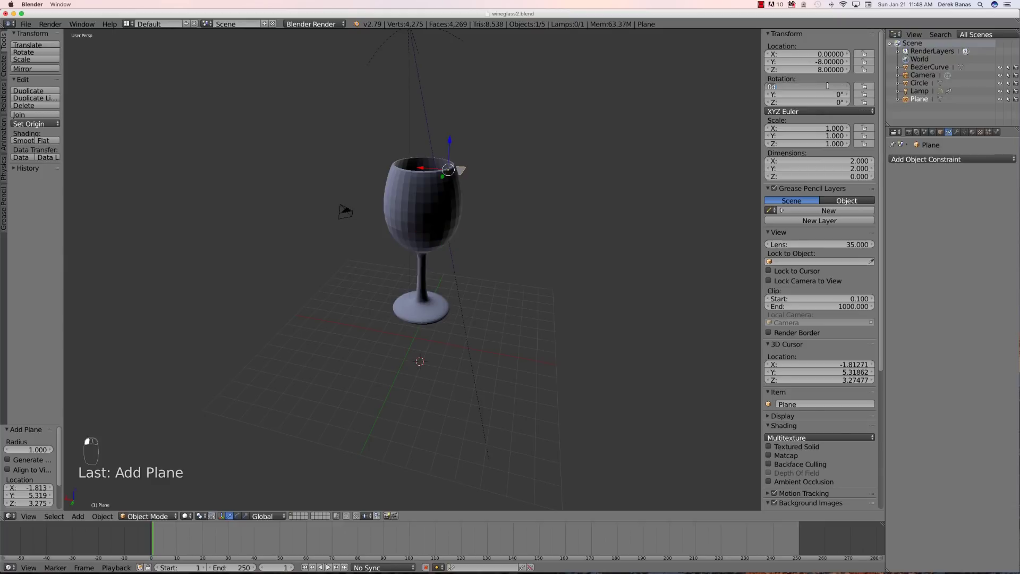
{"action": "type", "text": "90"}
{"action": "key", "text": "Return"}
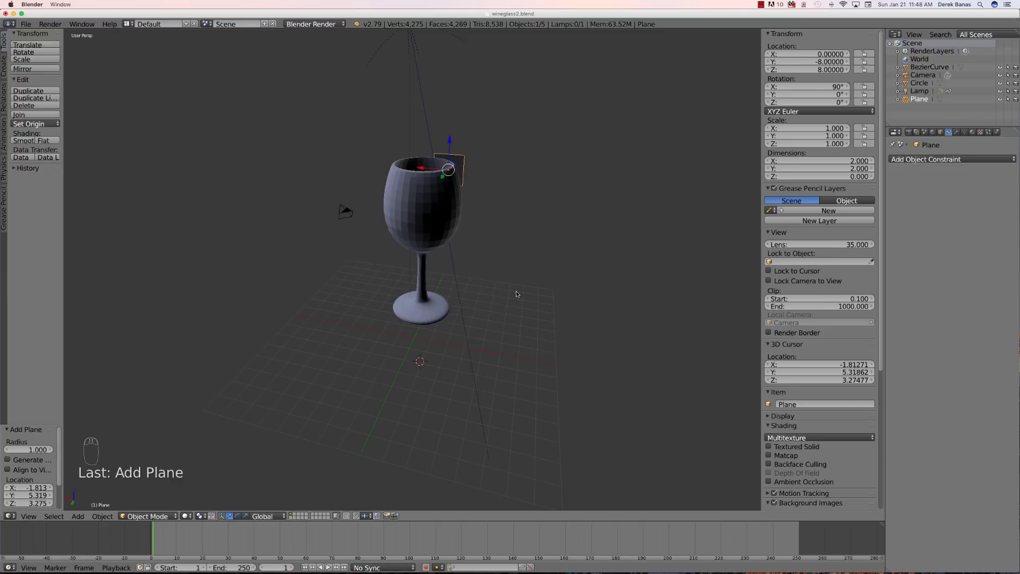
{"action": "left_click", "coordinate": [824, 129]}
{"action": "type", "text": "8"}
{"action": "key", "text": "Return"}
{"action": "left_click", "coordinate": [830, 136]}
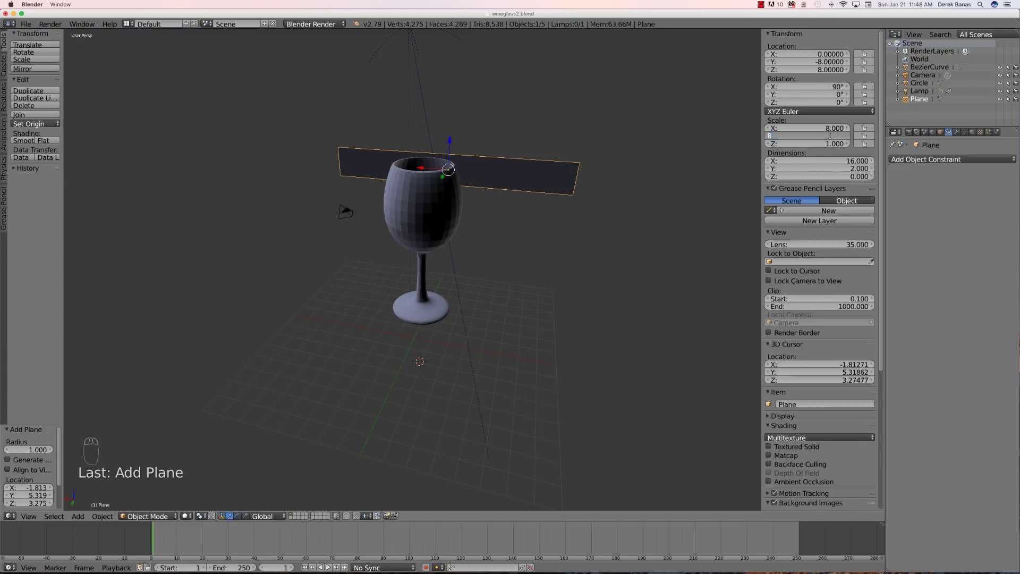
{"action": "type", "text": "8"}
{"action": "key", "text": "Return"}
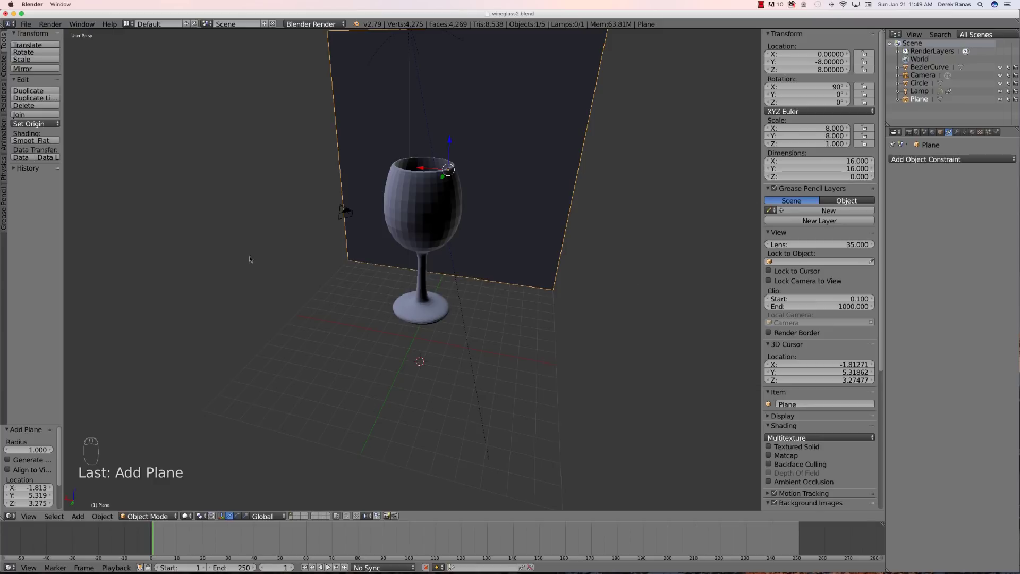
- Add a second plane for the floor and move it beside the glass base, to about X -1.48, Y 5.28
{"action": "left_click", "coordinate": [377, 322]}
{"action": "key", "text": "a"}
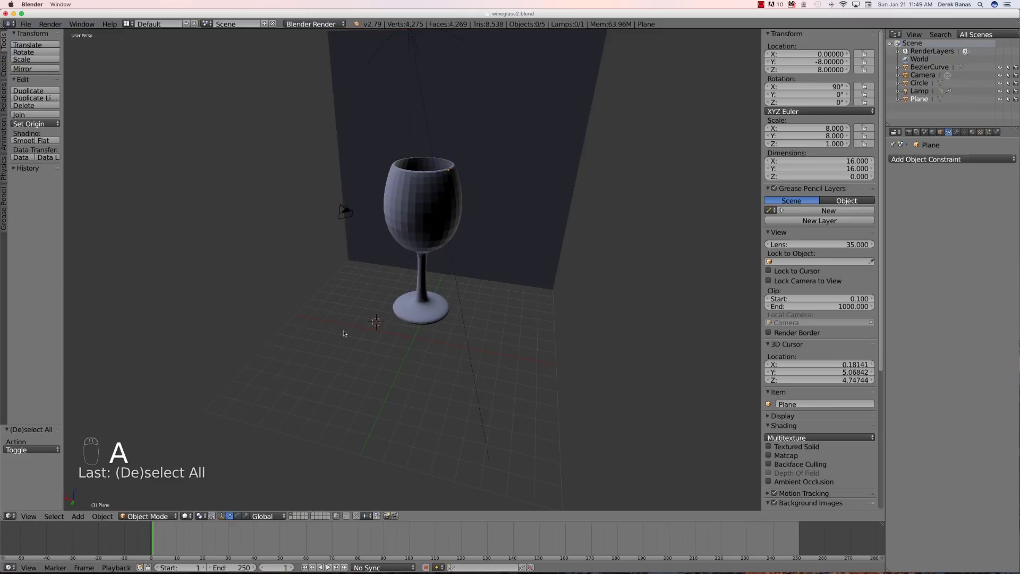
{"action": "key", "text": "shift+a"}
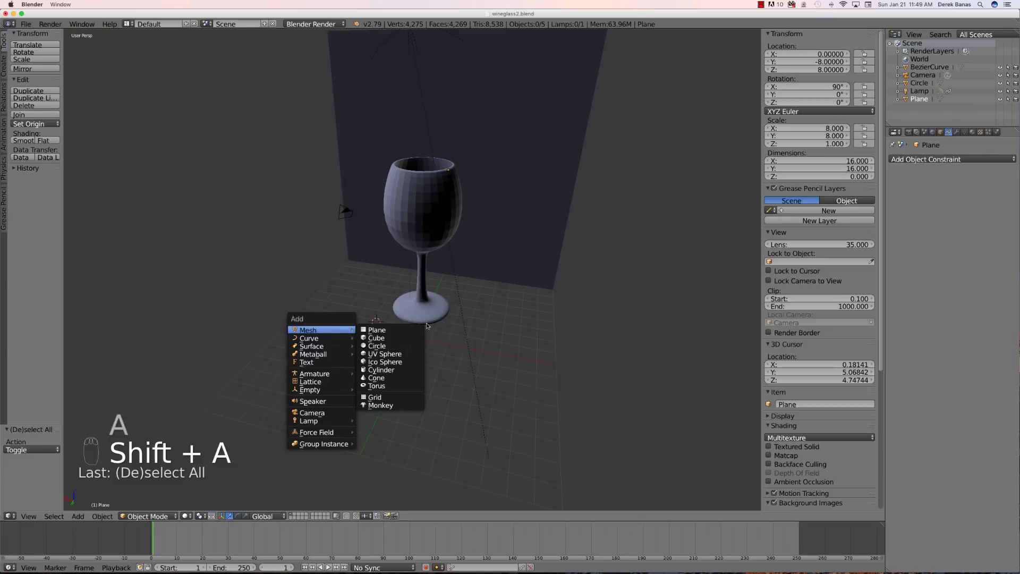
{"action": "left_click", "coordinate": [395, 333]}
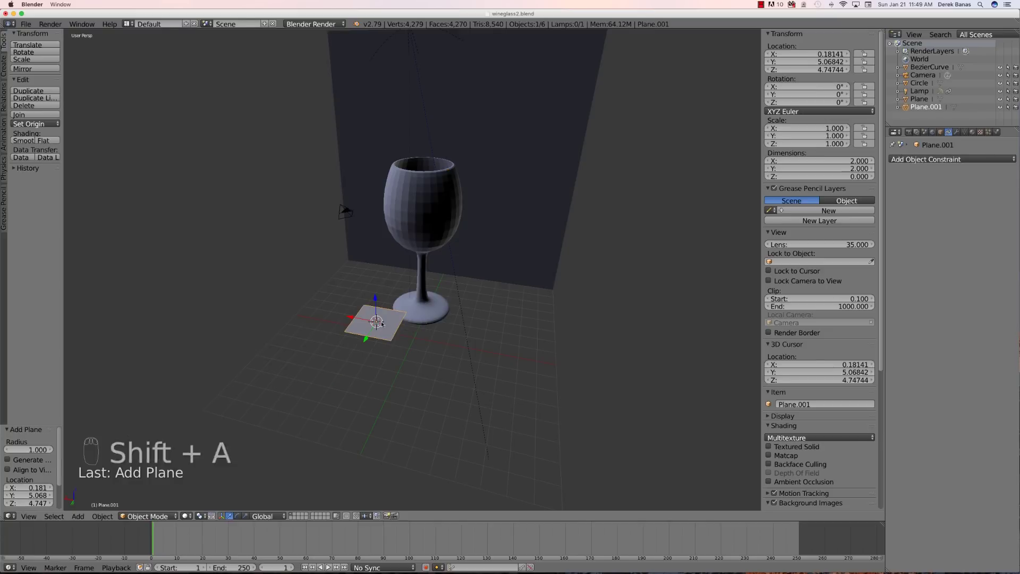
{"action": "left_click_drag", "start_coordinate": [352, 319], "coordinate": [416, 314]}
{"action": "left_click_drag", "start_coordinate": [406, 348], "coordinate": [405, 352]}
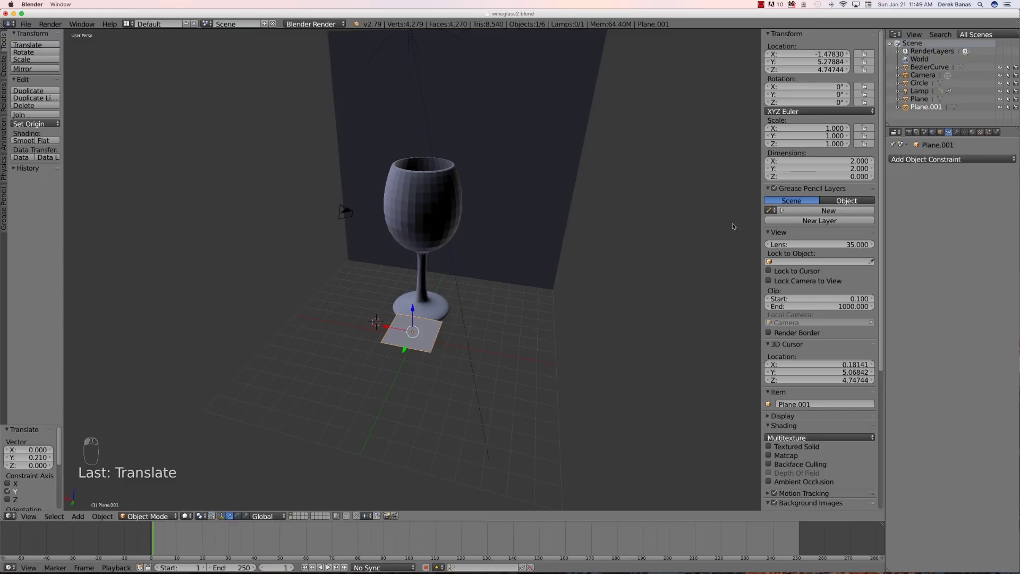
- Set the floor plane's scale to 8 on X and Y
{"action": "left_click", "coordinate": [829, 128]}
{"action": "type", "text": "8"}
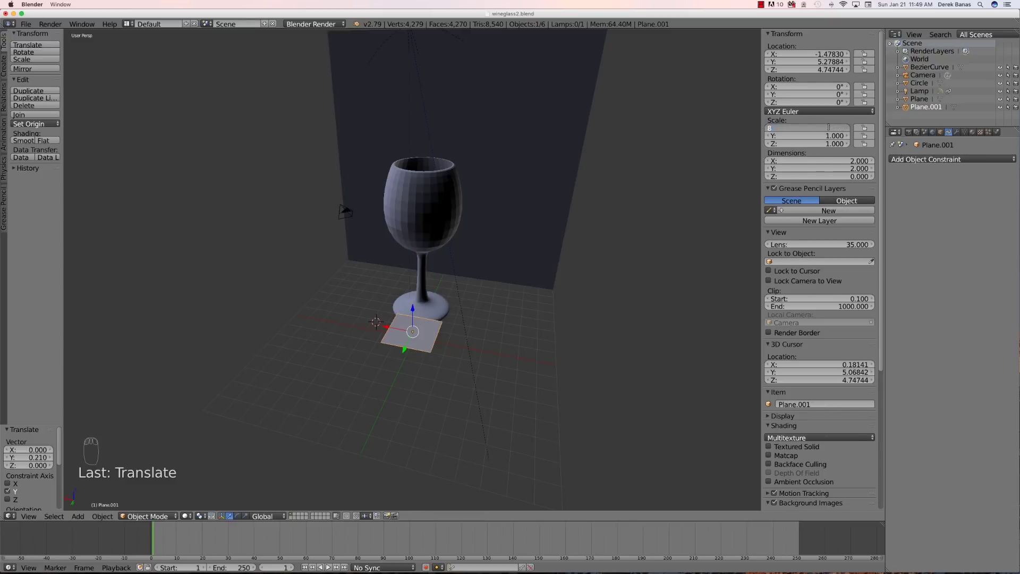
{"action": "key", "text": "Return"}
{"action": "left_click", "coordinate": [833, 136]}
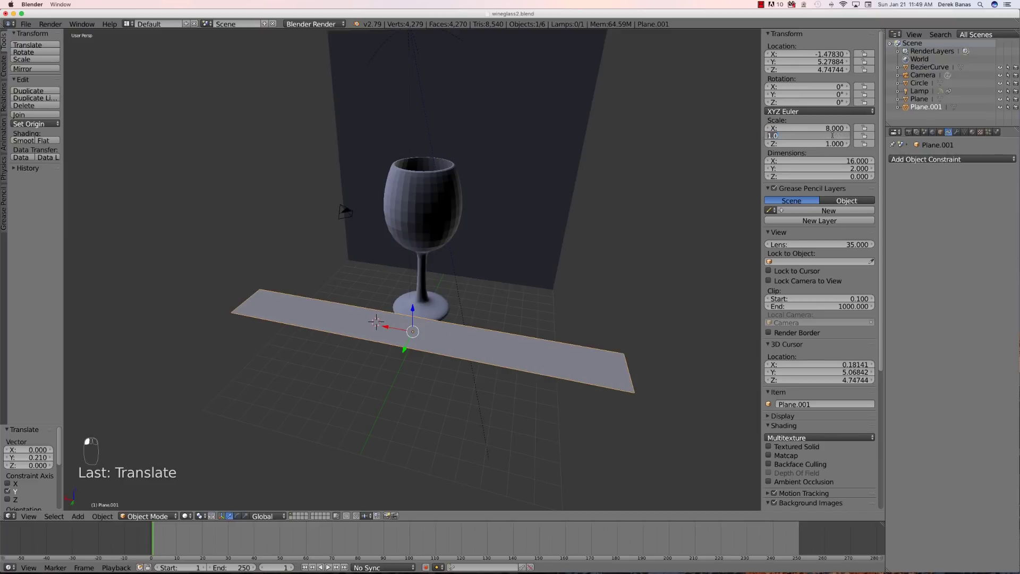
{"action": "type", "text": "8"}
{"action": "key", "text": "Return"}
- Change the floor plane's scale to 7 on X and Y and 0 on Z
{"action": "left_click", "coordinate": [831, 127]}
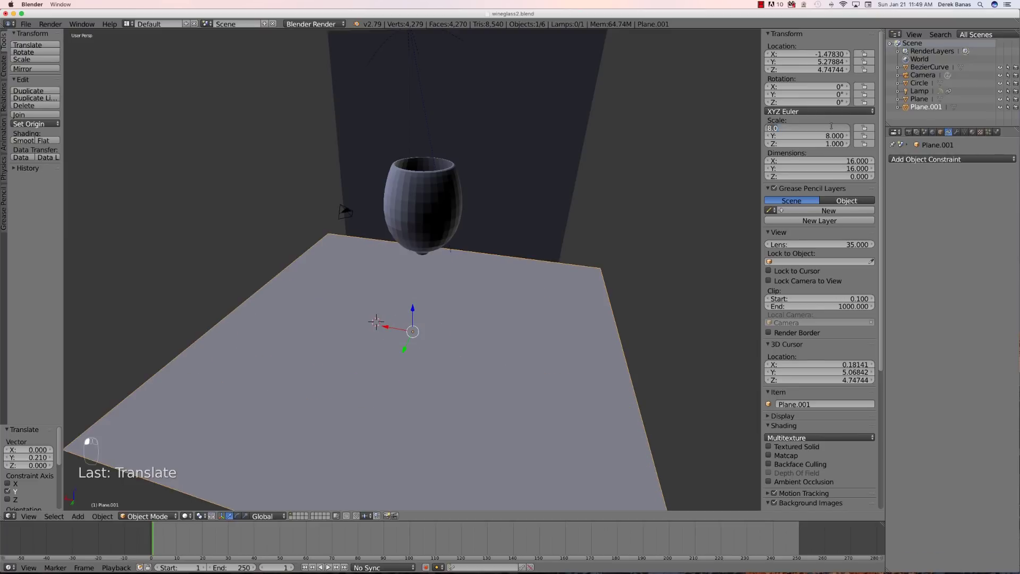
{"action": "type", "text": "7"}
{"action": "key", "text": "Return"}
{"action": "left_click", "coordinate": [824, 136]}
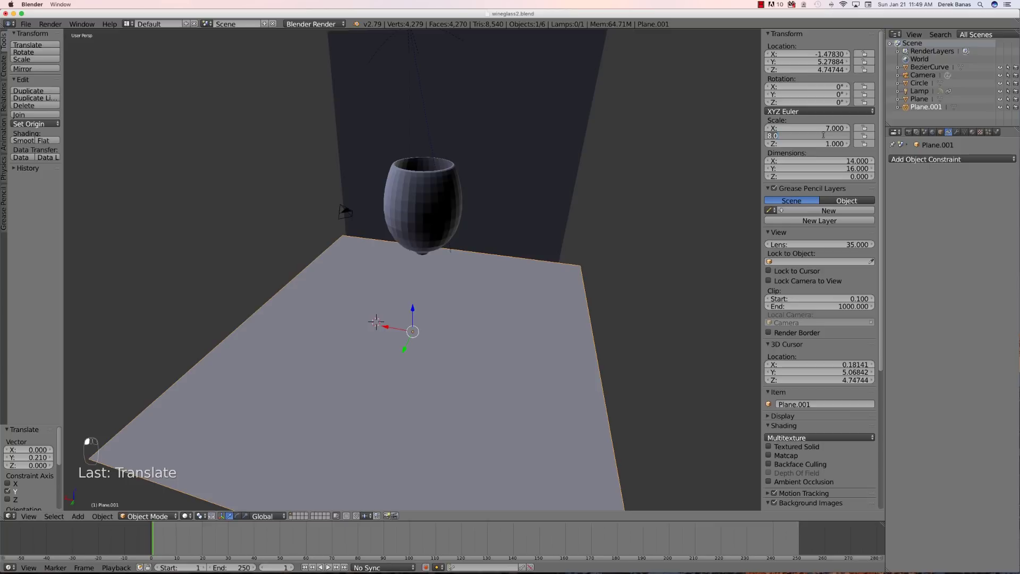
{"action": "type", "text": "7"}
{"action": "key", "text": "Return"}
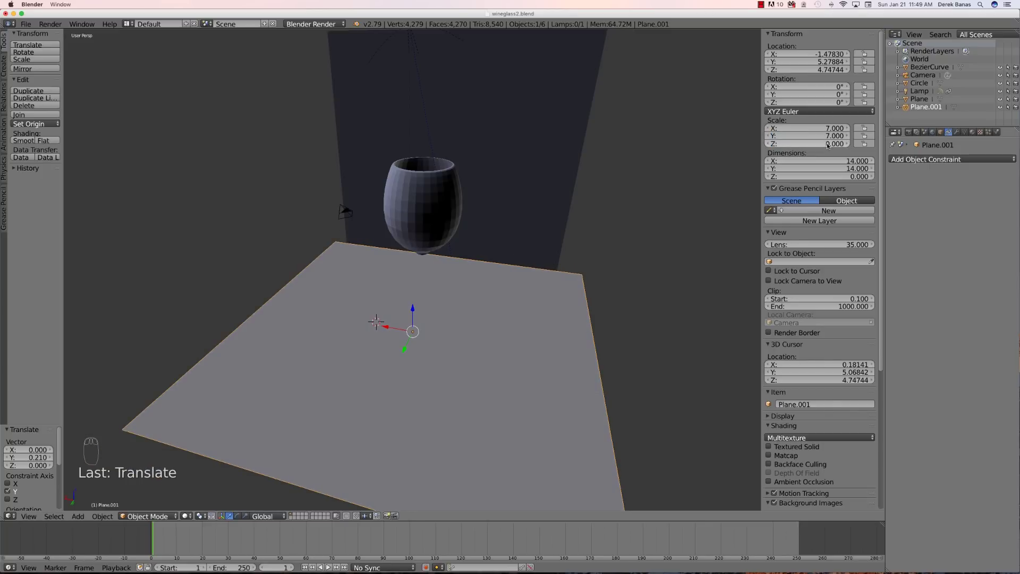
- Set the floor plane's Z location to 0 and move it under the wine glass, to about X 0.97, Y -0.89
{"action": "key", "text": "g"}
{"action": "key", "text": "z"}
{"action": "left_click_drag", "start_coordinate": [406, 360], "coordinate": [391, 390]}
{"action": "left_click", "coordinate": [831, 70]}
{"action": "type", "text": "0"}
{"action": "key", "text": "Return"}
{"action": "left_click_drag", "start_coordinate": [404, 436], "coordinate": [371, 324]}
- Enlarge the floor plane to a scale of 8 on both X and Y
{"action": "left_click", "coordinate": [827, 129]}
{"action": "type", "text": "8"}
{"action": "key", "text": "Return"}
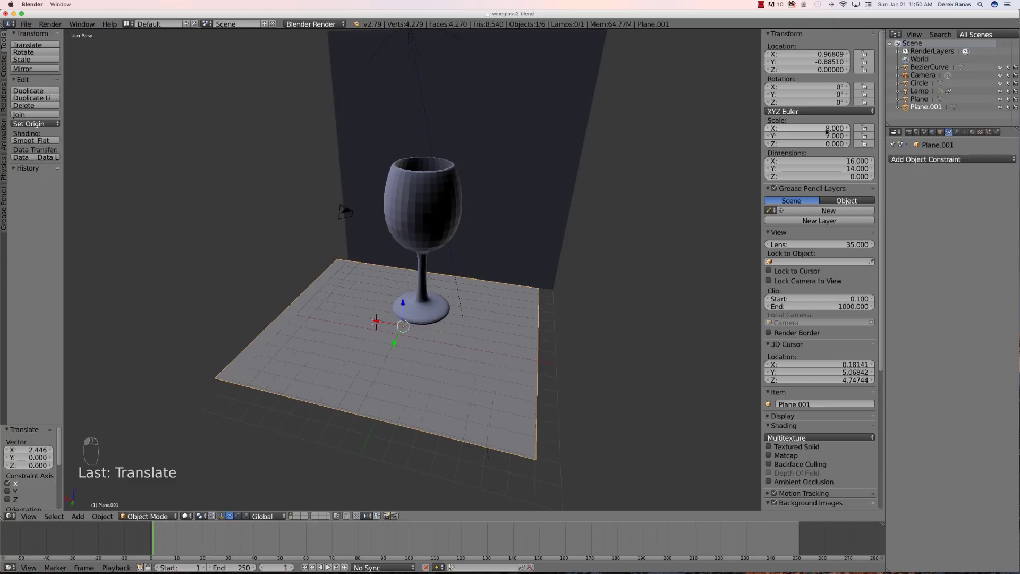
{"action": "left_click", "coordinate": [835, 136]}
{"action": "type", "text": "8"}
{"action": "key", "text": "Return"}
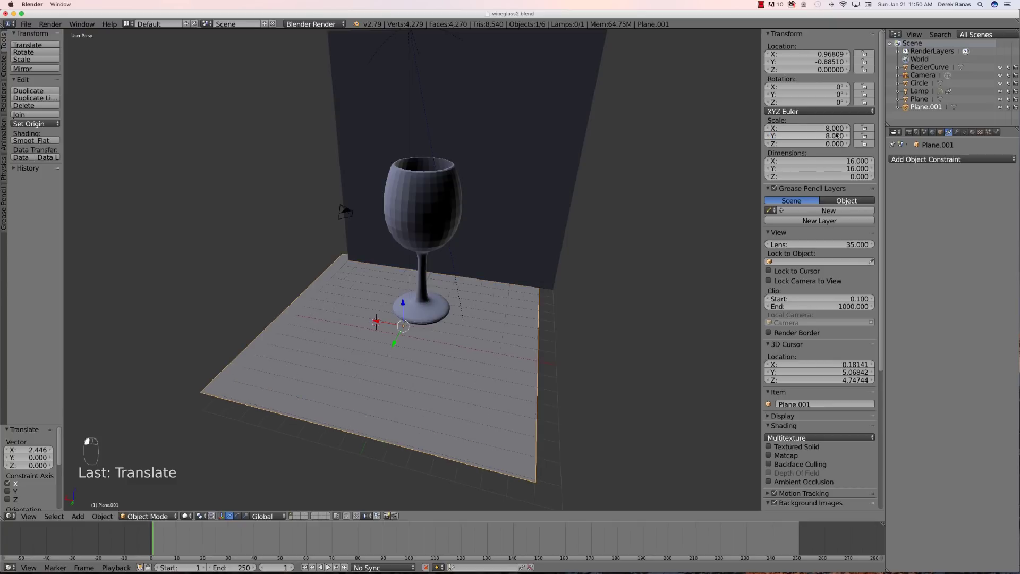
- Align the floor plane with the back wall by setting its X and Y location to 0
{"action": "left_click_drag", "start_coordinate": [377, 322], "coordinate": [406, 357]}
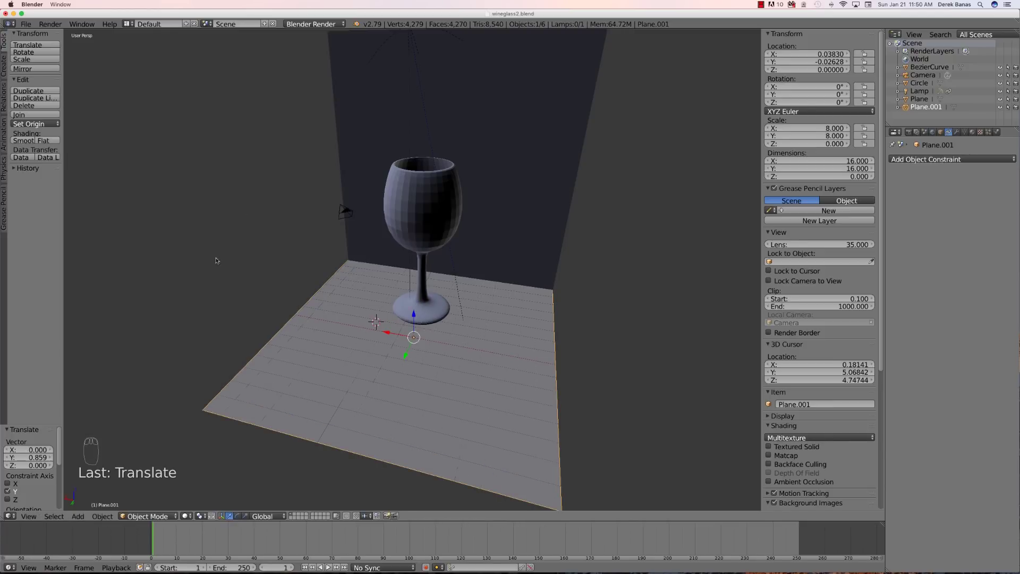
{"action": "left_click", "coordinate": [820, 54]}
{"action": "type", "text": "0"}
{"action": "key", "text": "Tab"}
{"action": "type", "text": "0"}
{"action": "key", "text": "Return"}
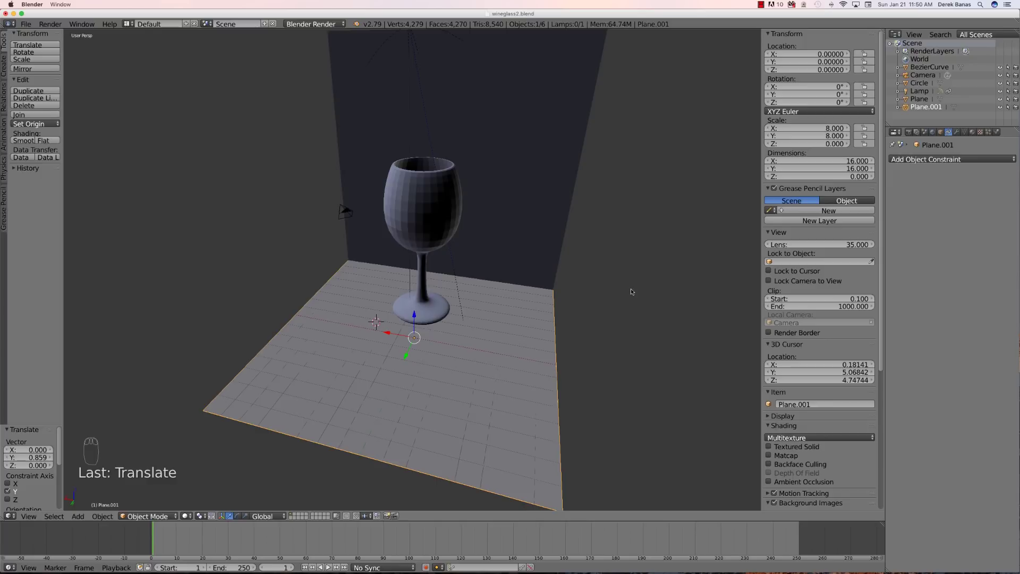
- Deselect everything and add a third plane beside the floor
{"action": "key", "text": "a"}
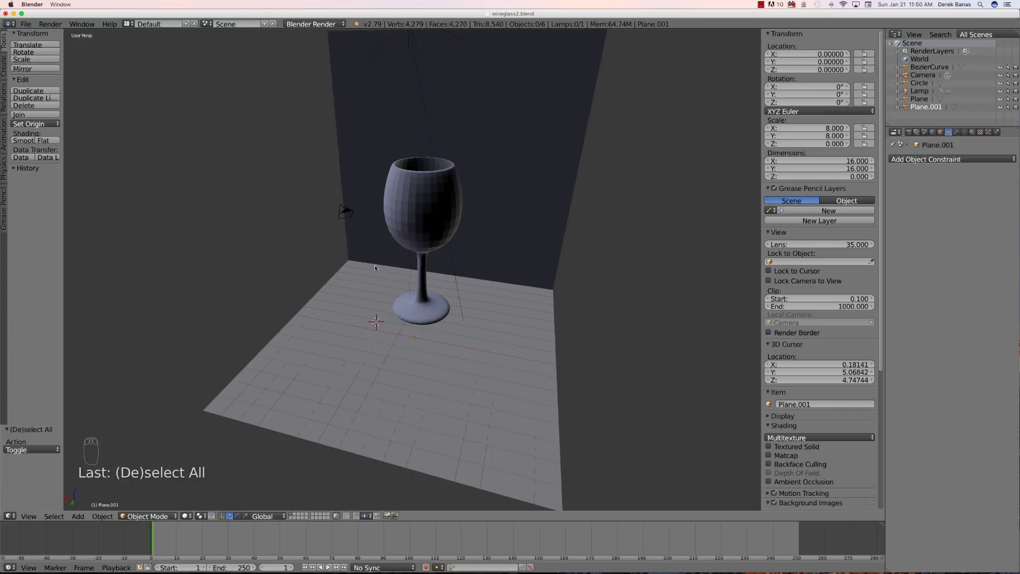
{"action": "left_click", "coordinate": [167, 317]}
{"action": "key", "text": "shift+a"}
{"action": "mouse_move", "coordinate": [164, 315]}
{"action": "left_click", "coordinate": [223, 318]}
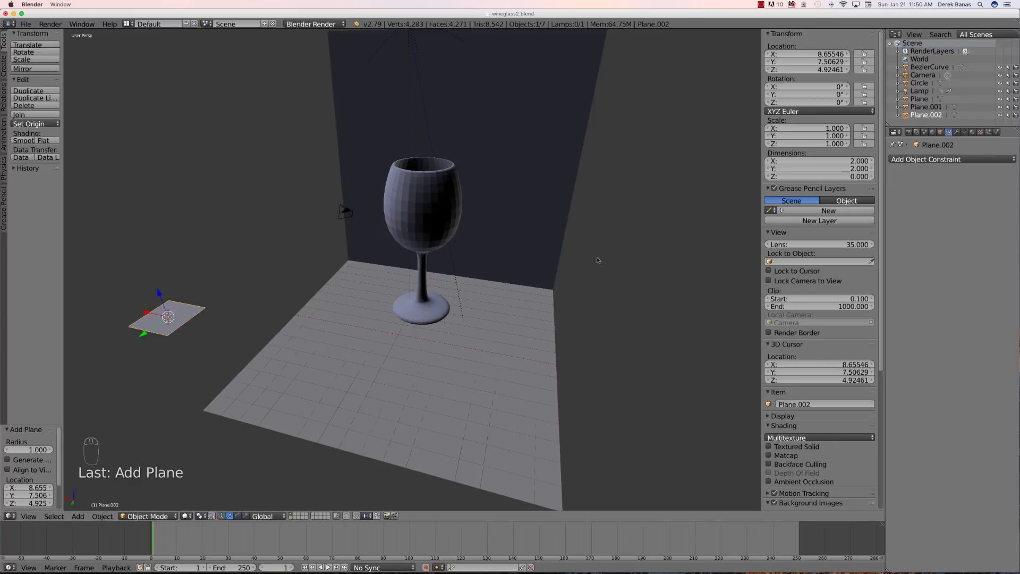
- Set the third plane's location to X -8, Y 0, Z 8
{"action": "left_click", "coordinate": [820, 55]}
{"action": "type", "text": "-8"}
{"action": "key", "text": "Return"}
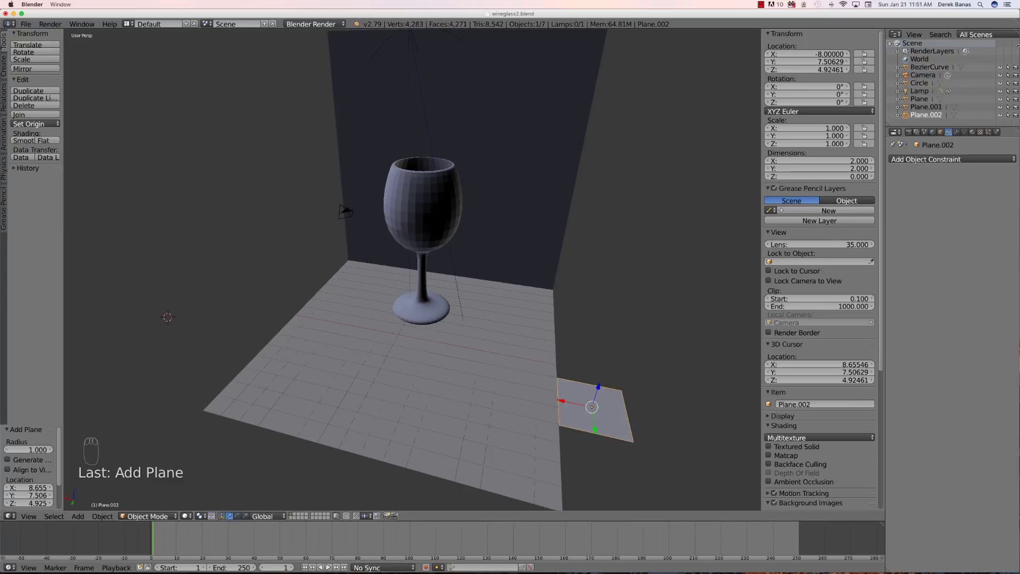
{"action": "left_click", "coordinate": [825, 62]}
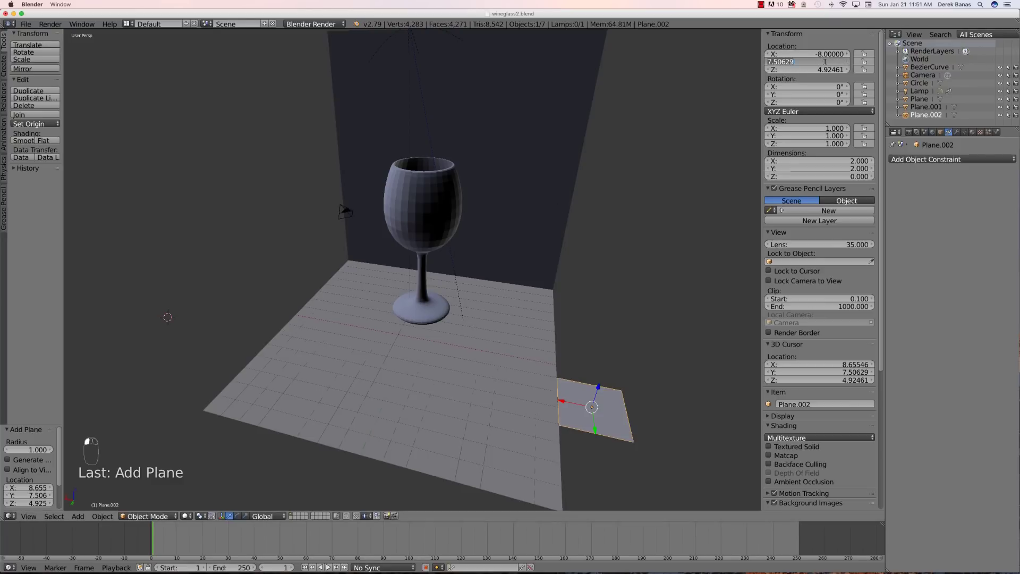
{"action": "type", "text": "0"}
{"action": "key", "text": "Return"}
{"action": "left_click", "coordinate": [830, 69]}
{"action": "type", "text": "8"}
{"action": "key", "text": "Return"}
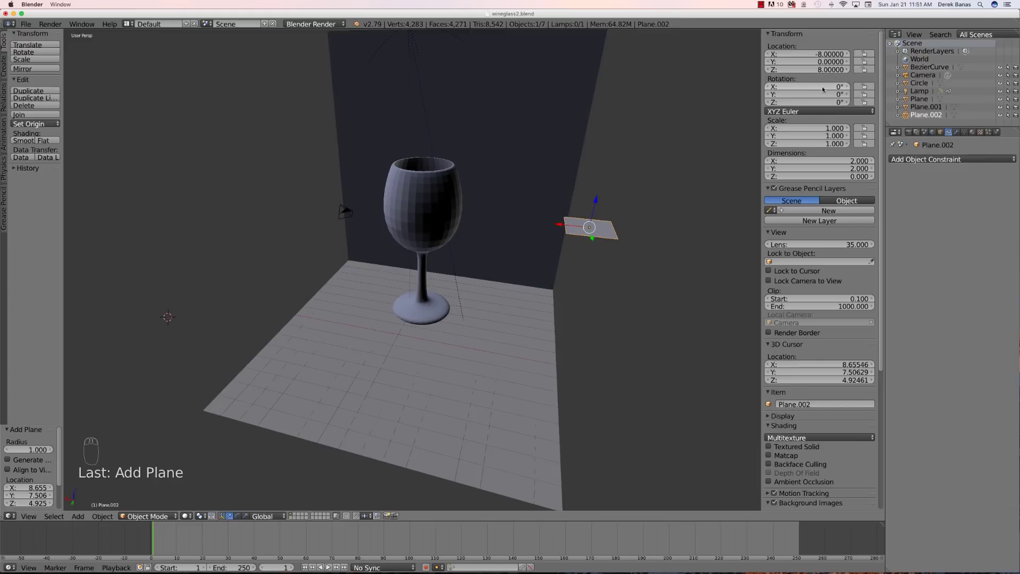
- Turn the third plane into a side wall by rotating it 90° on X and 90° on Z
{"action": "left_click", "coordinate": [829, 87]}
{"action": "type", "text": "9"}
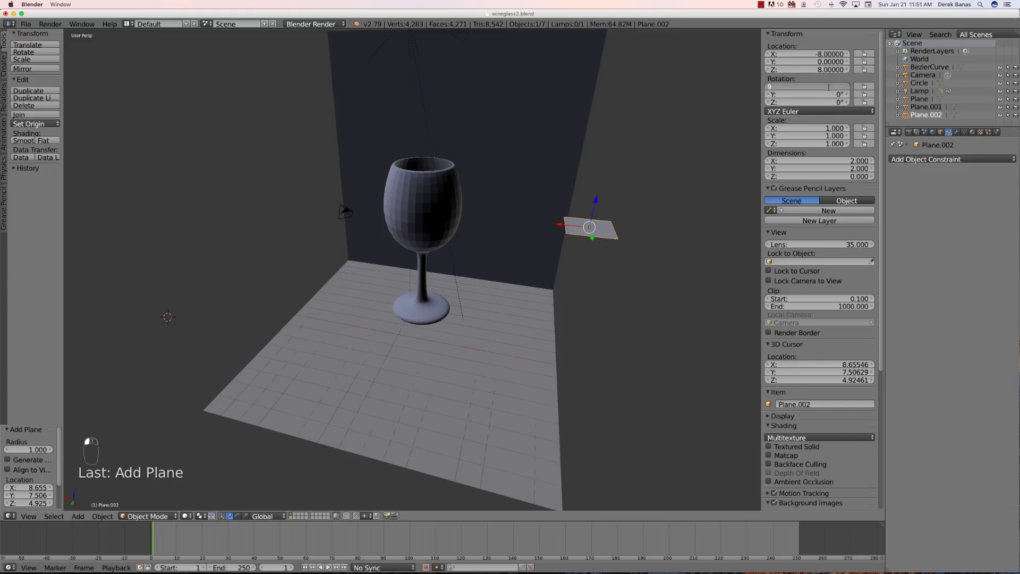
{"action": "type", "text": "0"}
{"action": "key", "text": "Return"}
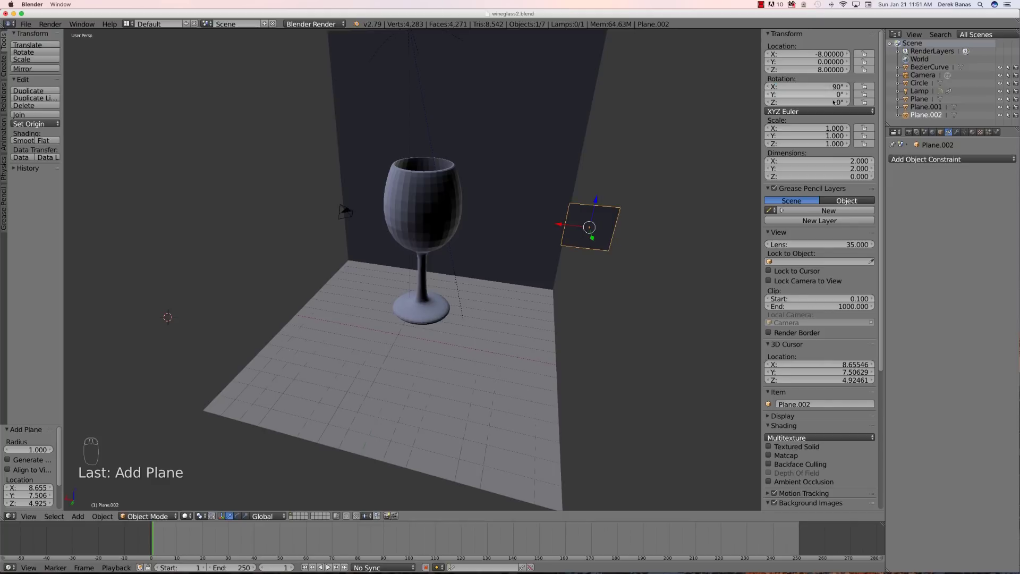
{"action": "left_click", "coordinate": [832, 102]}
{"action": "type", "text": "9"}
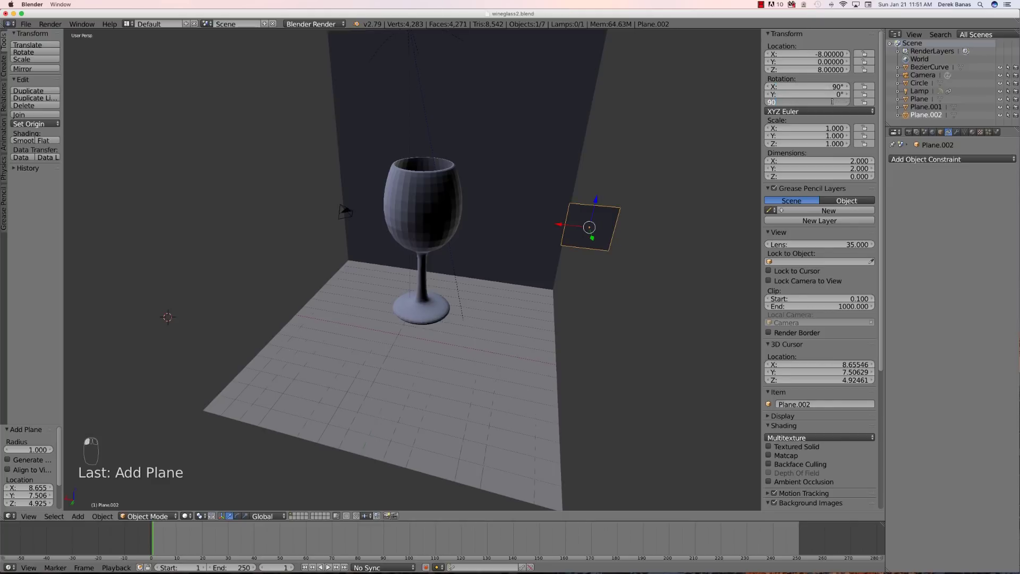
{"action": "type", "text": "0"}
{"action": "key", "text": "Return"}
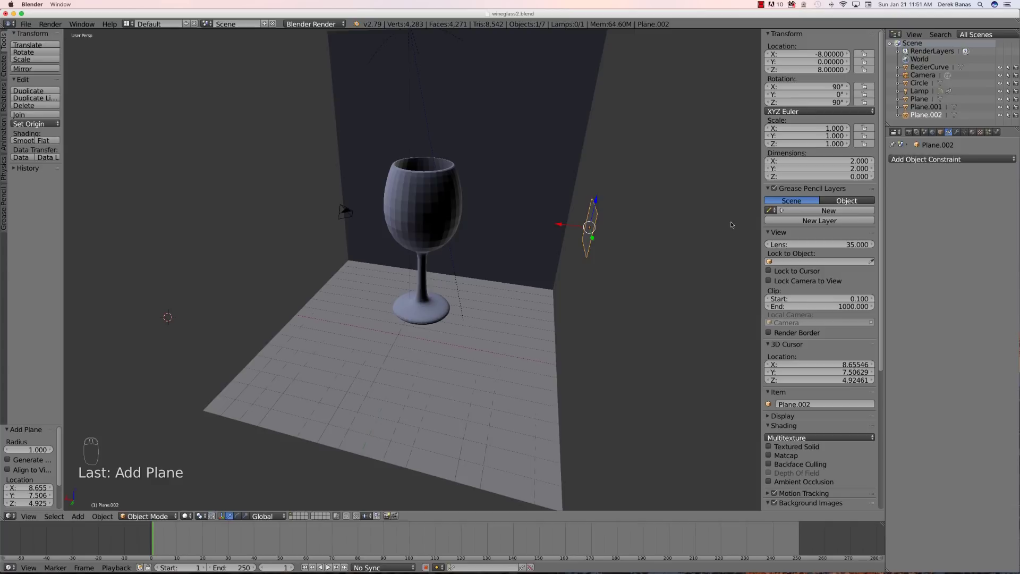
- Scale the side wall plane to 8 on both X and Y
{"action": "left_click", "coordinate": [817, 128]}
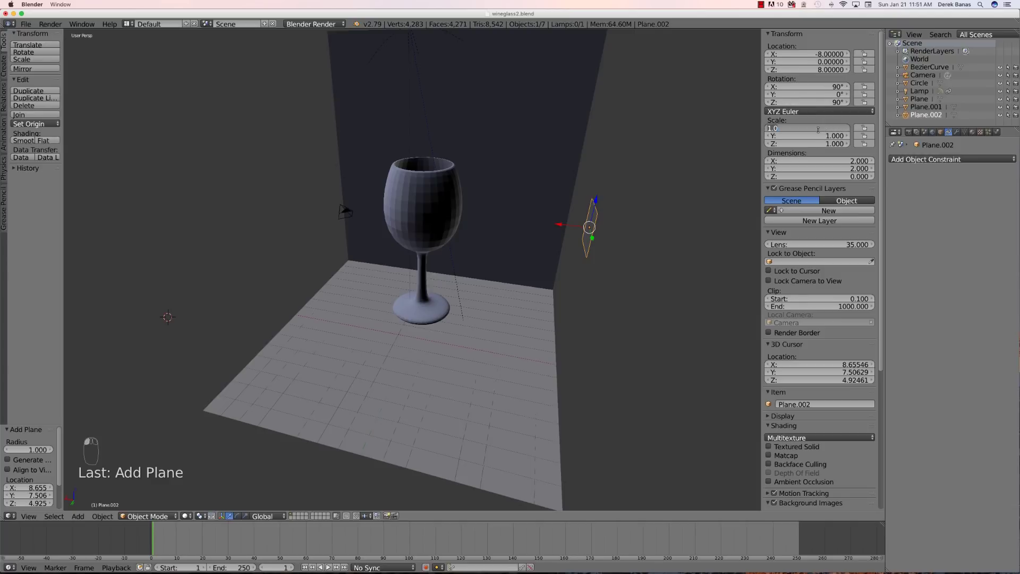
{"action": "type", "text": "8"}
{"action": "key", "text": "Return"}
{"action": "left_click", "coordinate": [829, 136]}
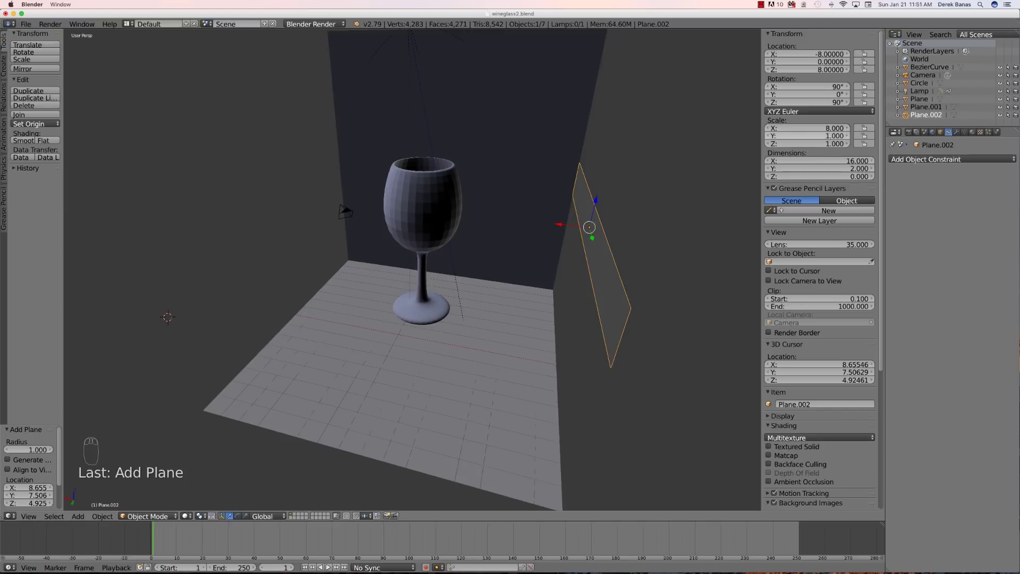
{"action": "type", "text": "8"}
{"action": "key", "text": "Return"}
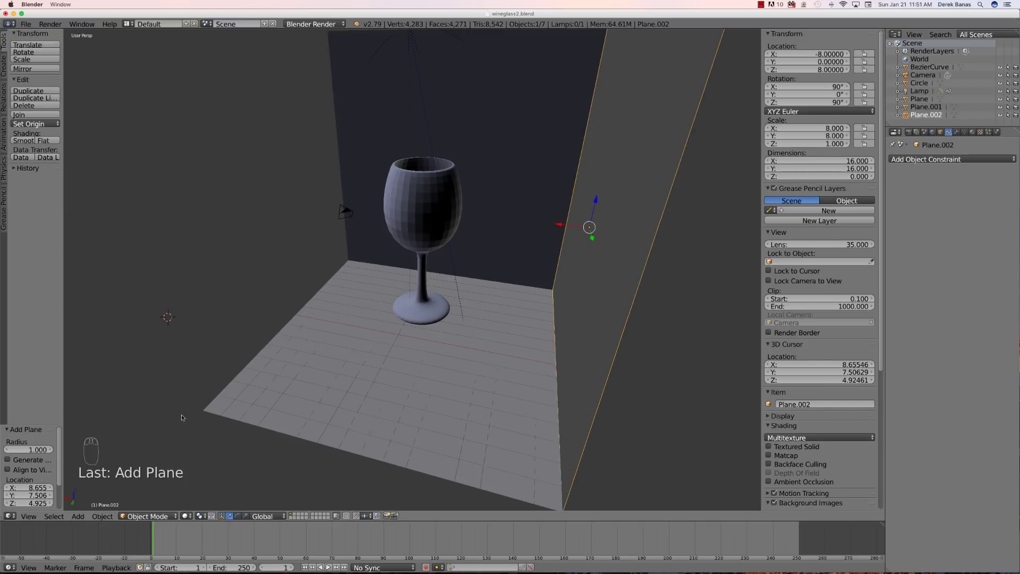
- Give the side wall a new material with a darkened olive-green diffuse color
{"action": "middle_click_drag", "start_coordinate": [162, 295], "coordinate": [232, 270]}
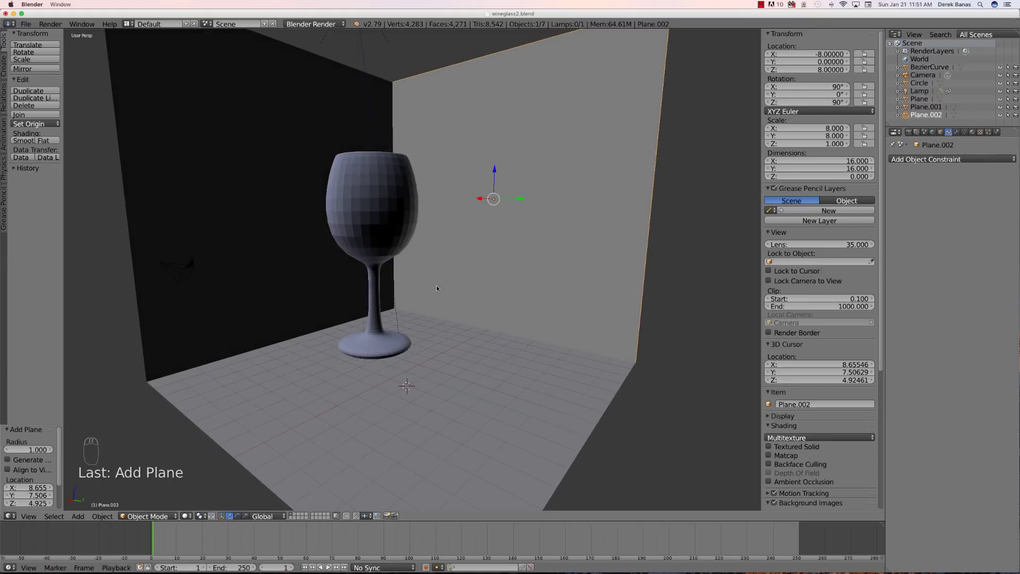
{"action": "scroll", "coordinate": [473, 295], "scroll_direction": "down", "scroll_amount": 4}
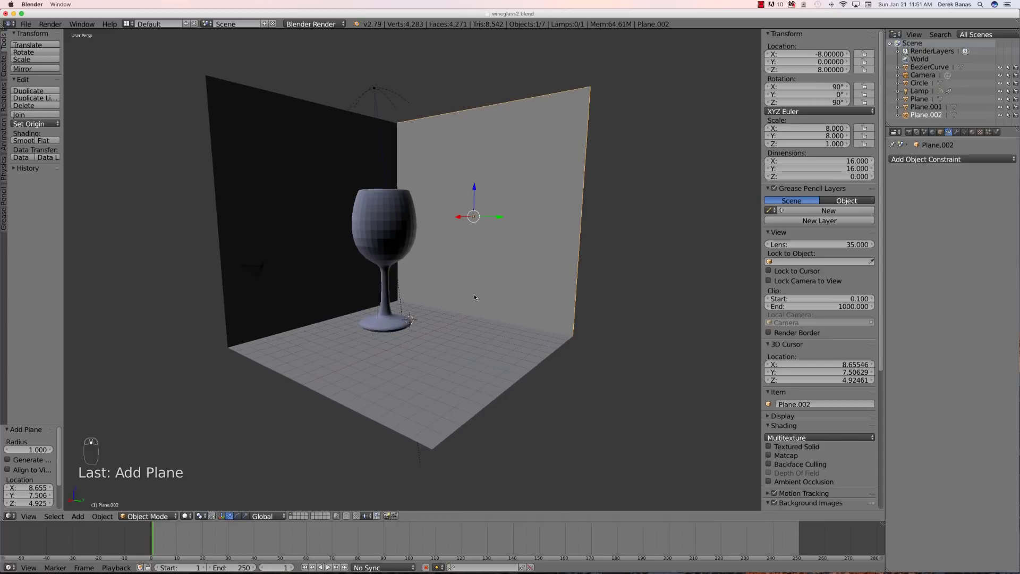
{"action": "middle_click_drag", "start_coordinate": [628, 243], "coordinate": [619, 253]}
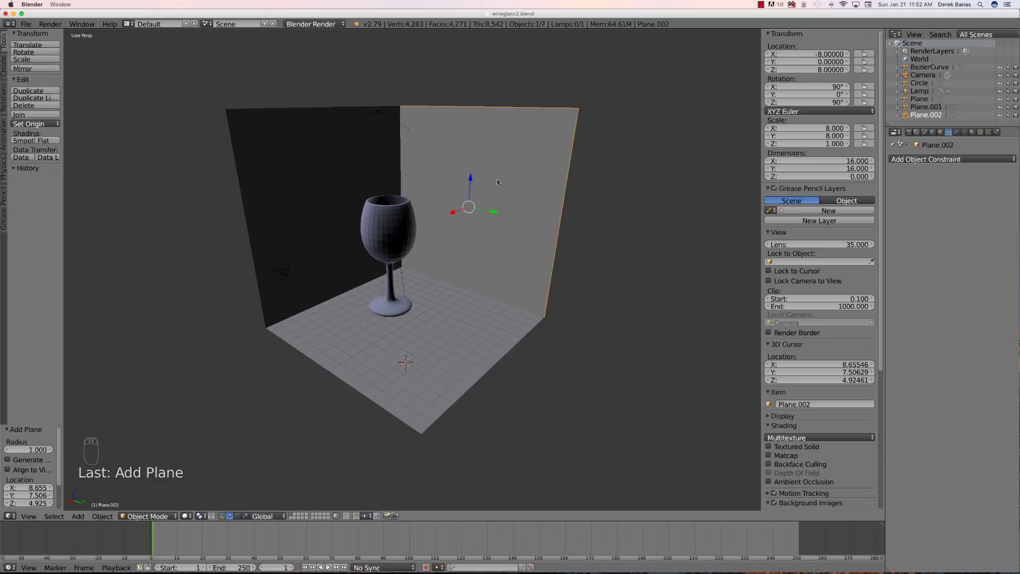
{"action": "left_click", "coordinate": [973, 133]}
{"action": "left_click", "coordinate": [910, 185]}
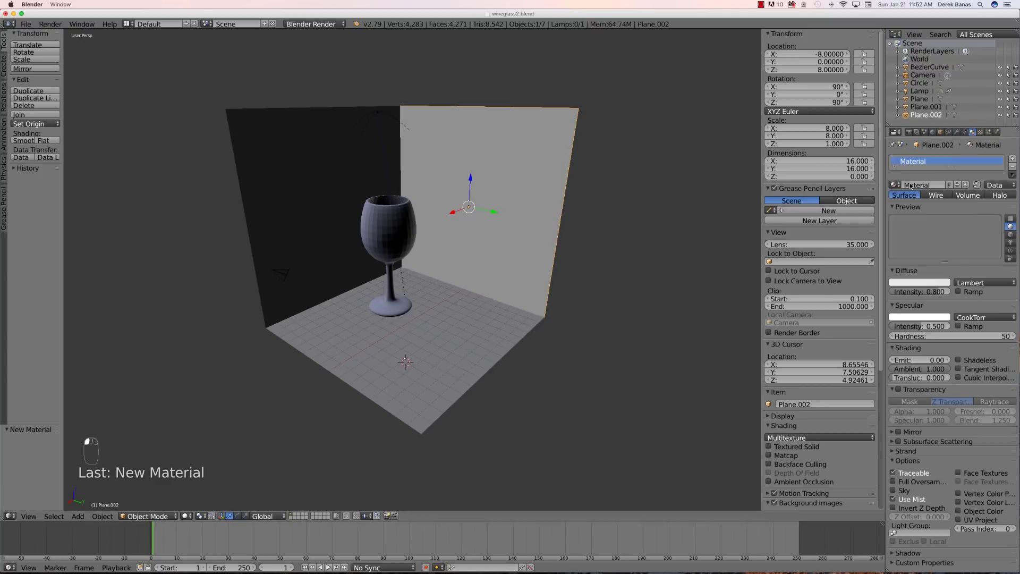
{"action": "left_click", "coordinate": [912, 284]}
{"action": "left_click", "coordinate": [896, 216]}
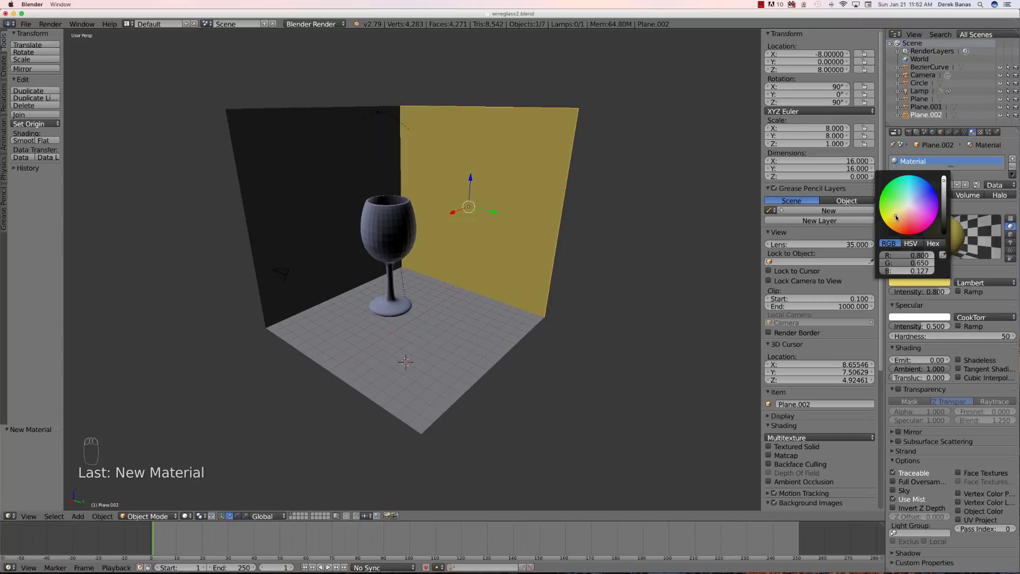
{"action": "left_click_drag", "start_coordinate": [943, 184], "coordinate": [944, 193]}
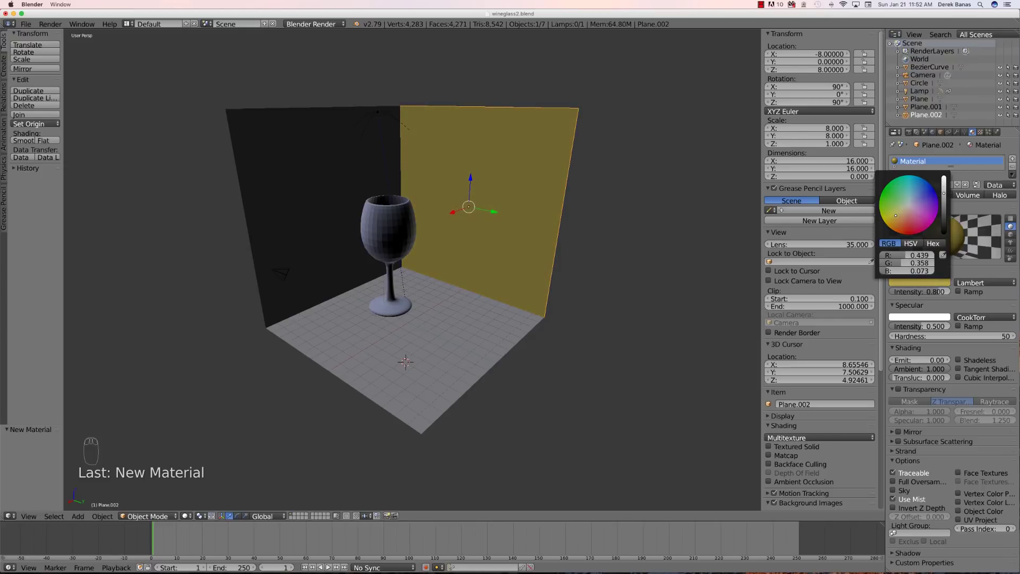
{"action": "left_click", "coordinate": [896, 217]}
{"action": "left_click", "coordinate": [897, 213]}
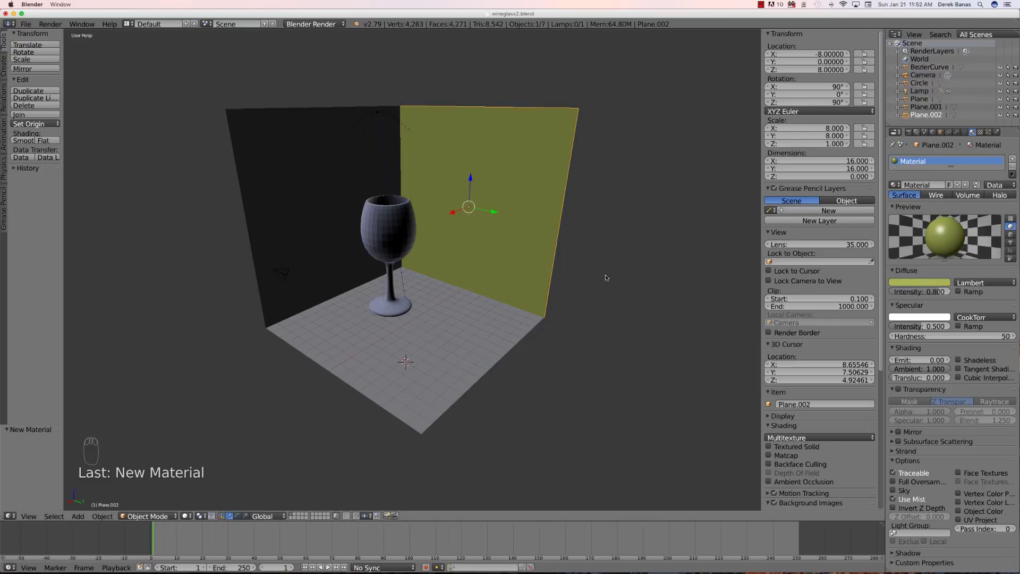
- Give the back wall its own new material with an olive-green diffuse color, about R 0.403, G 0.448, B 0.095
{"action": "right_click", "coordinate": [273, 167]}
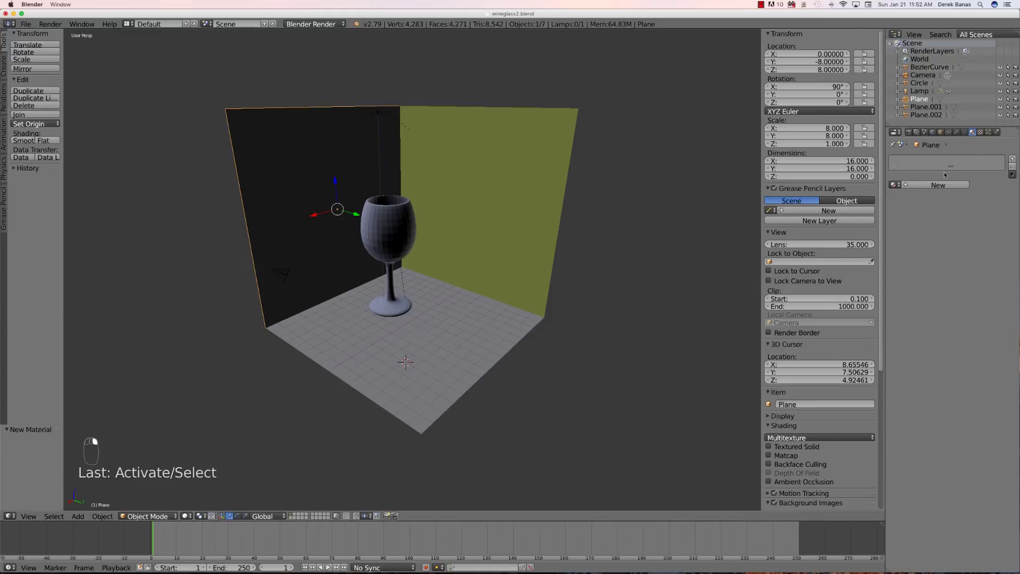
{"action": "left_click", "coordinate": [925, 186]}
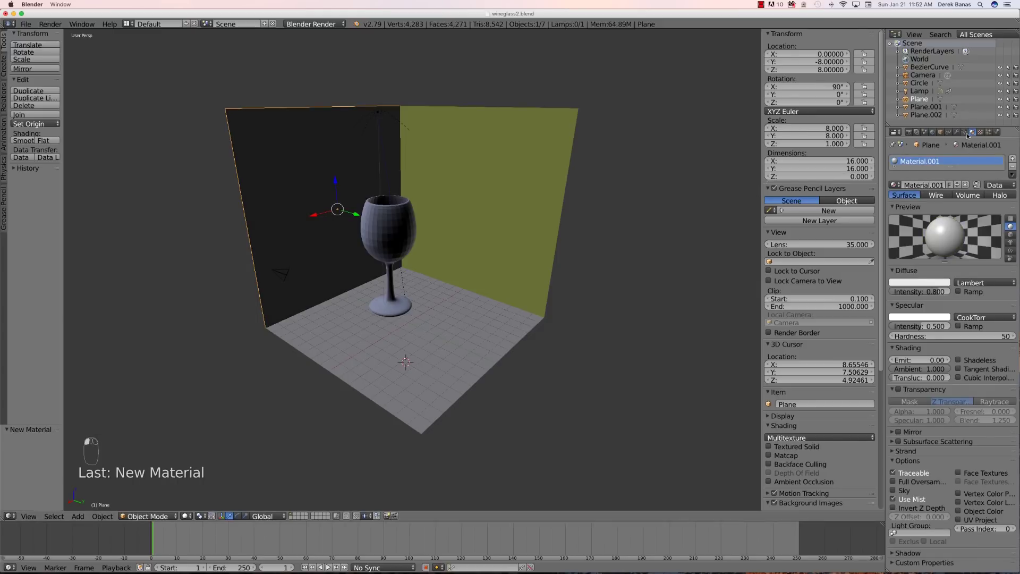
{"action": "left_click", "coordinate": [903, 283]}
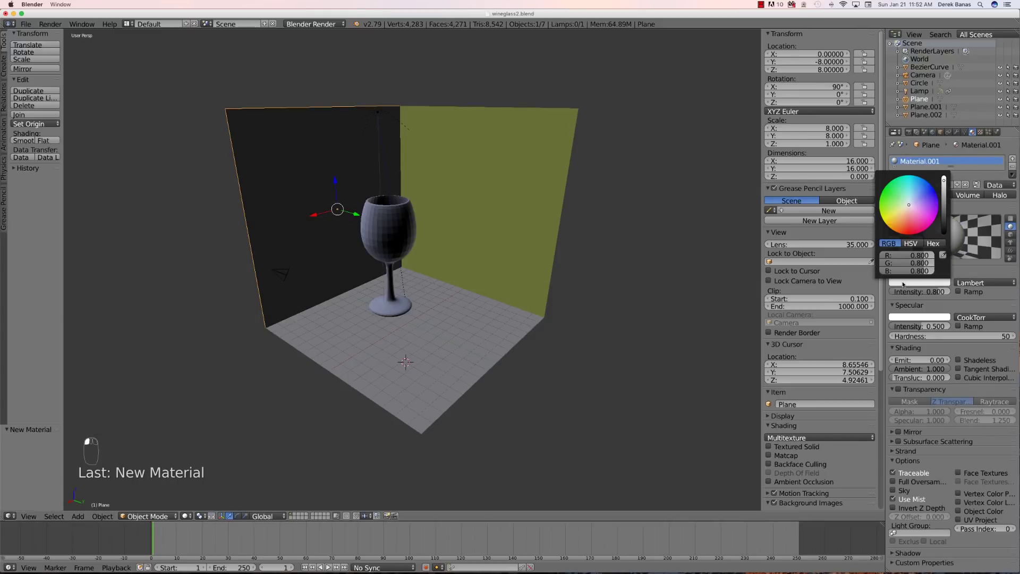
{"action": "left_click", "coordinate": [895, 212]}
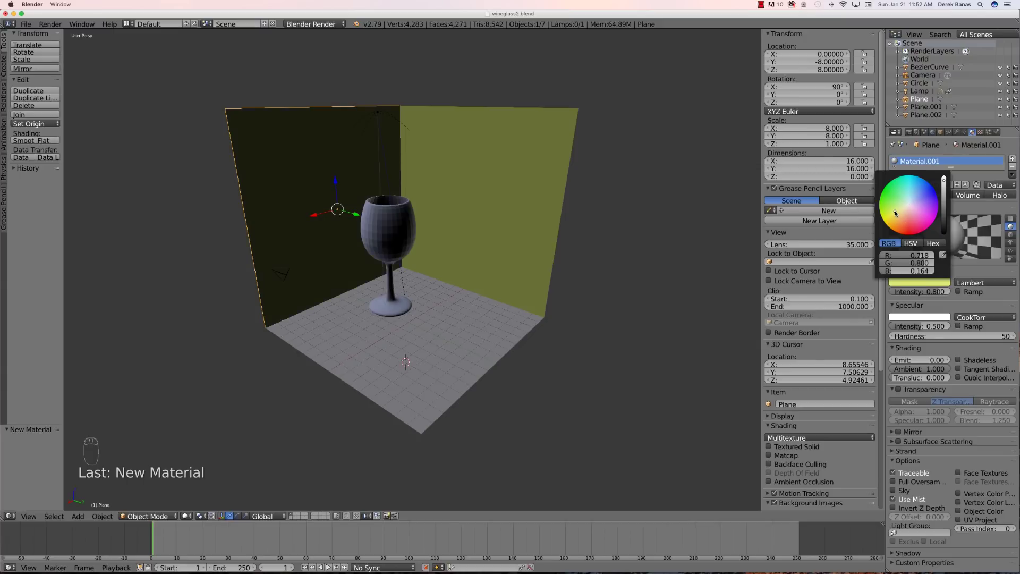
{"action": "left_click_drag", "start_coordinate": [944, 182], "coordinate": [945, 201]}
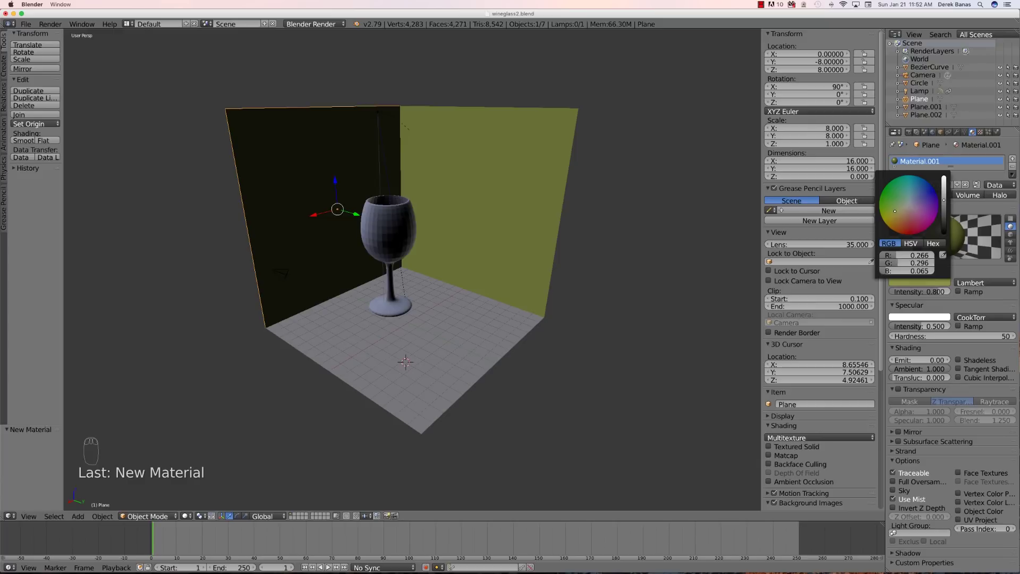
{"action": "left_click", "coordinate": [461, 349]}
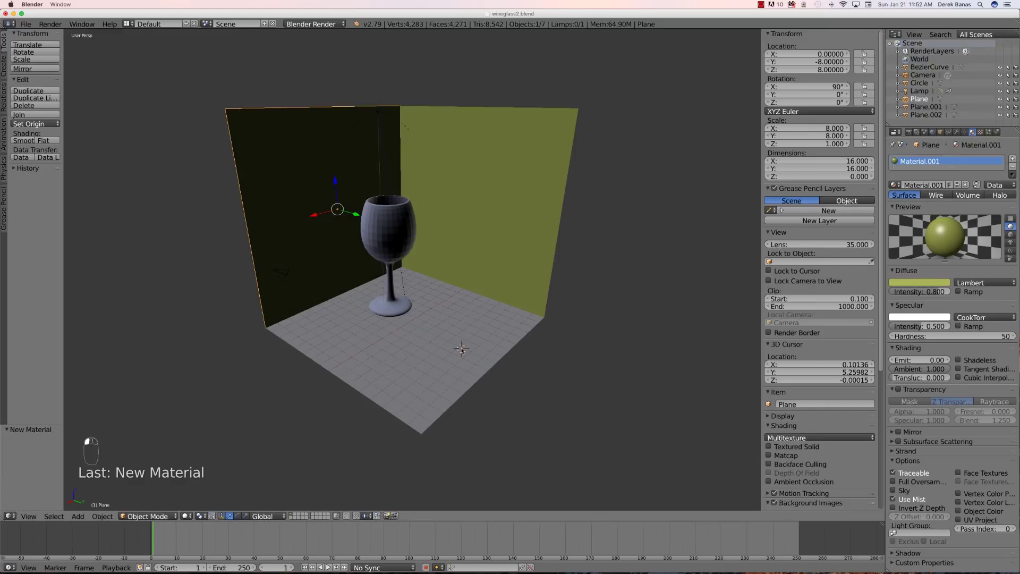
- Give the floor plane a new material and add a new texture of type Image or Movie to it
{"action": "right_click", "coordinate": [420, 360]}
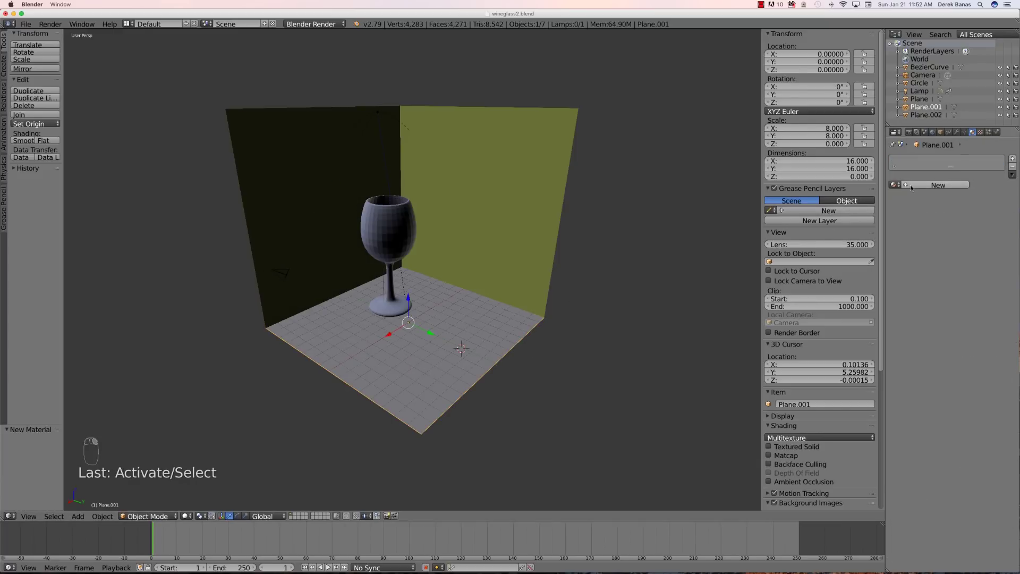
{"action": "left_click", "coordinate": [938, 184]}
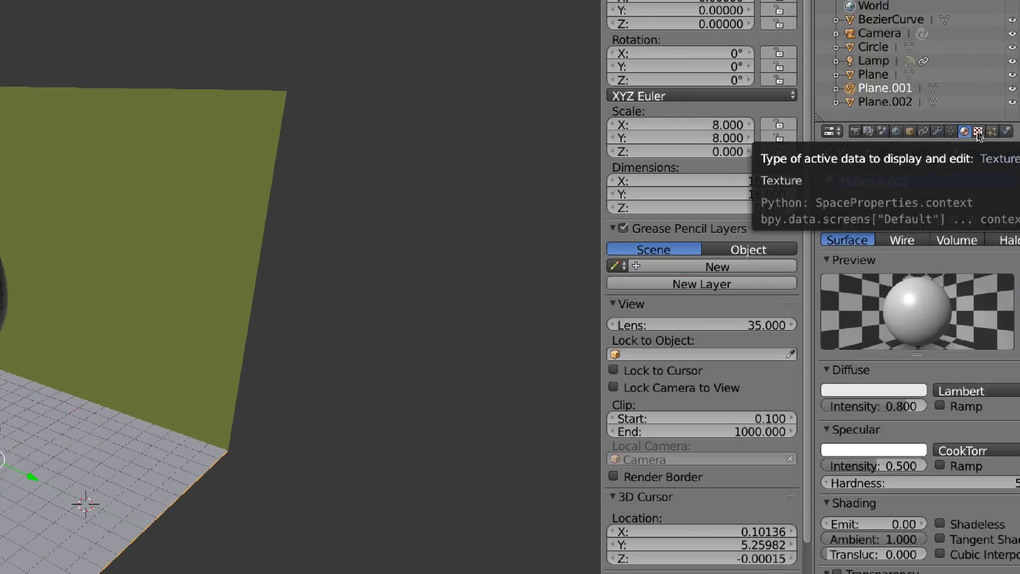
{"action": "left_click", "coordinate": [978, 132]}
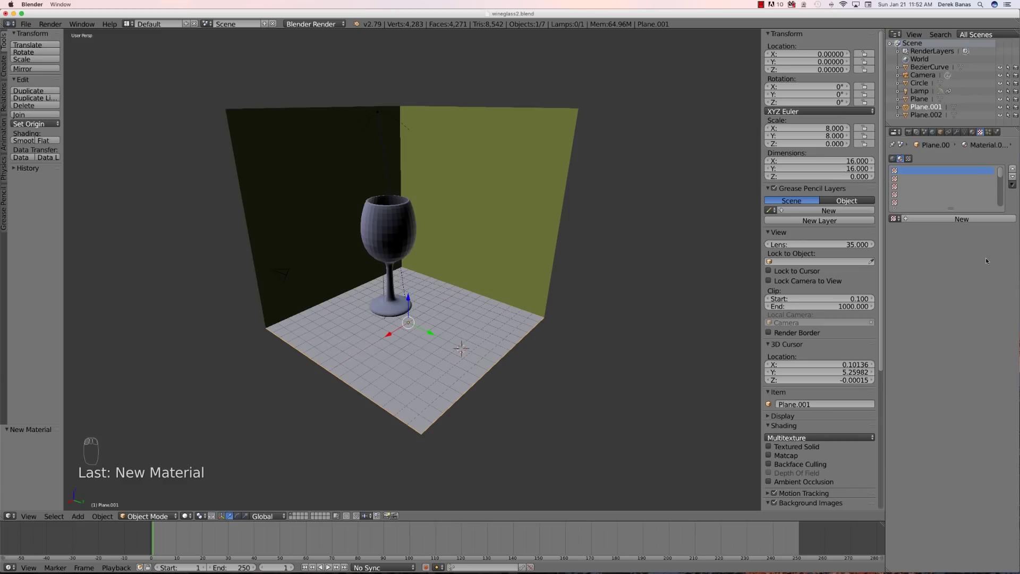
{"action": "left_click", "coordinate": [925, 219]}
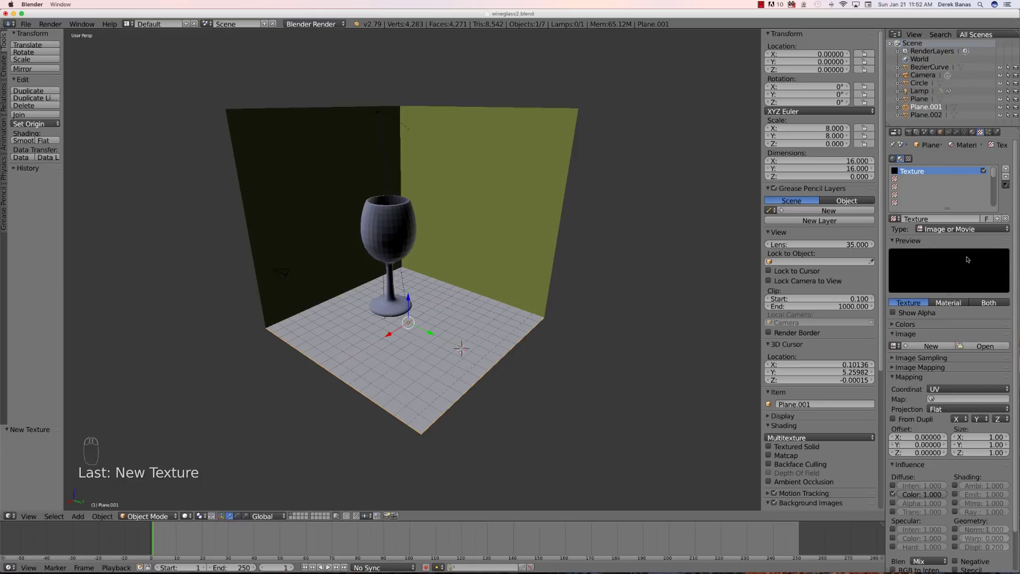
{"action": "left_click", "coordinate": [965, 230]}
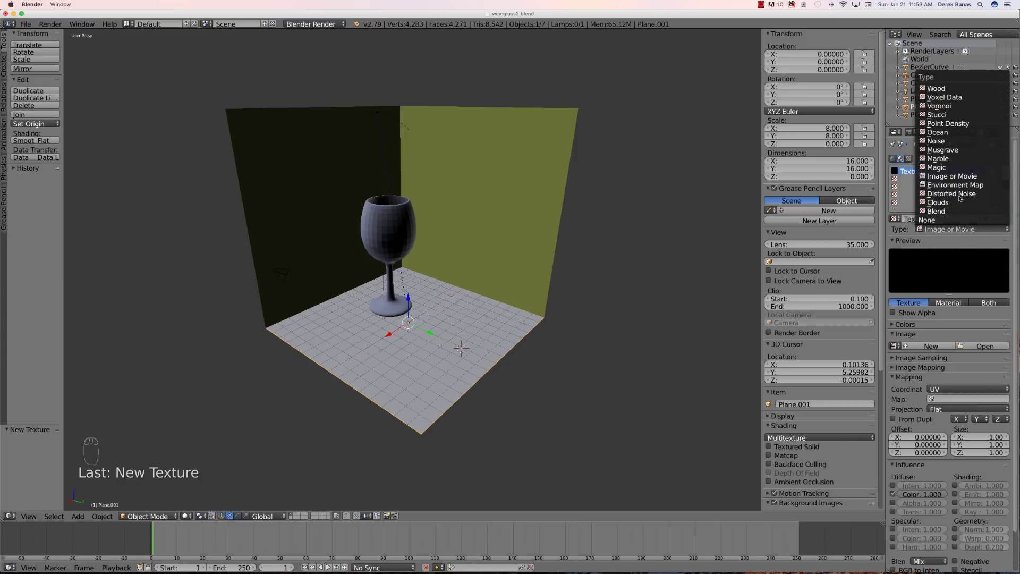
{"action": "left_click", "coordinate": [961, 175]}
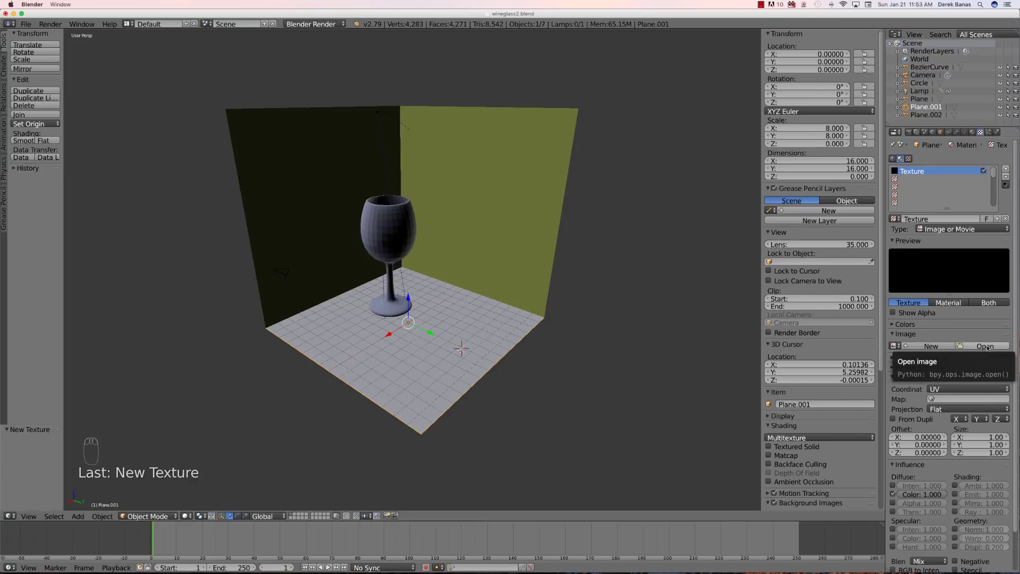
- Load wood400.png as the floor texture's image and check it briefly in the rendered view
{"action": "left_click", "coordinate": [986, 346]}
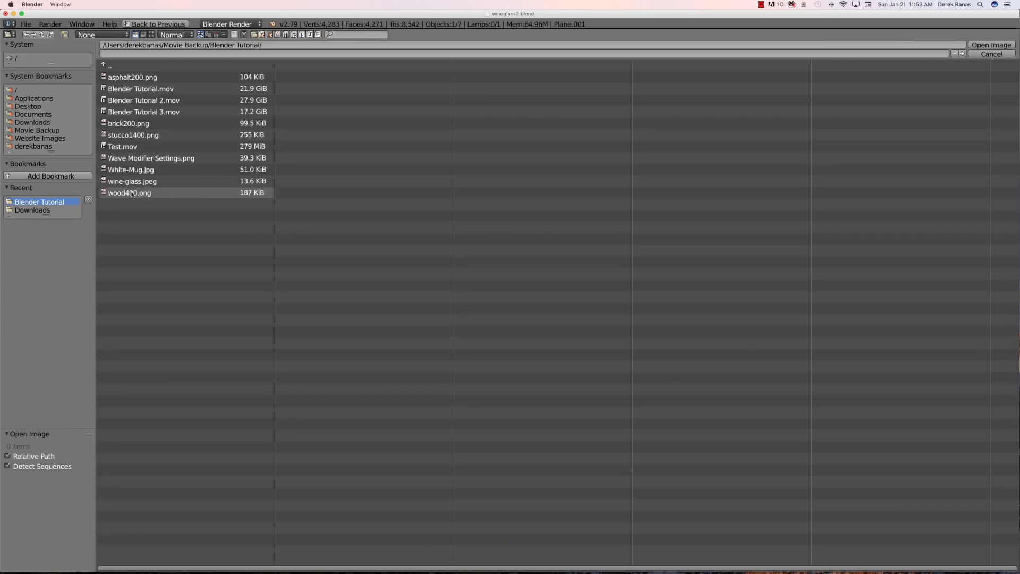
{"action": "double_click", "coordinate": [132, 194]}
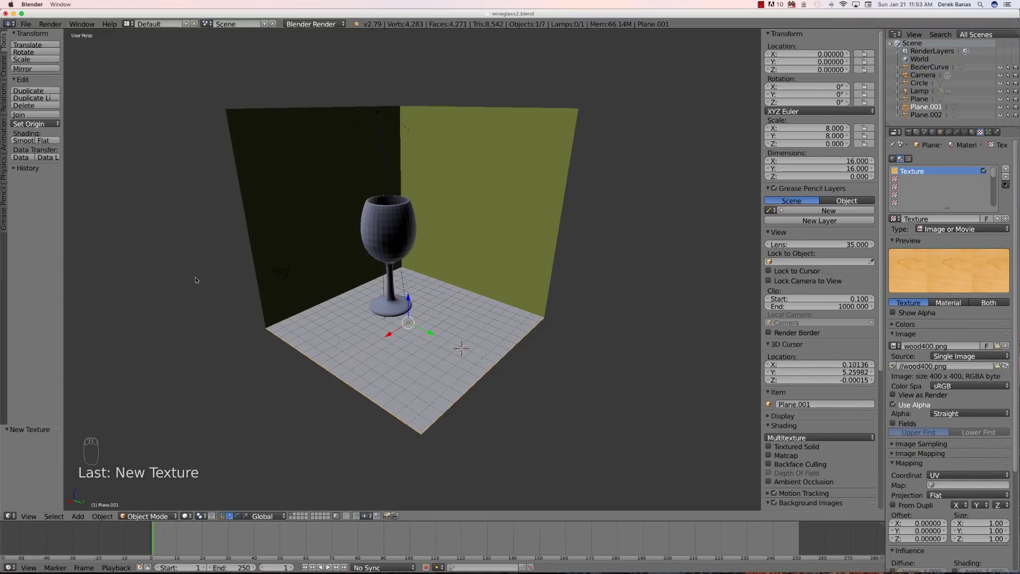
{"action": "key", "text": "shift+z"}
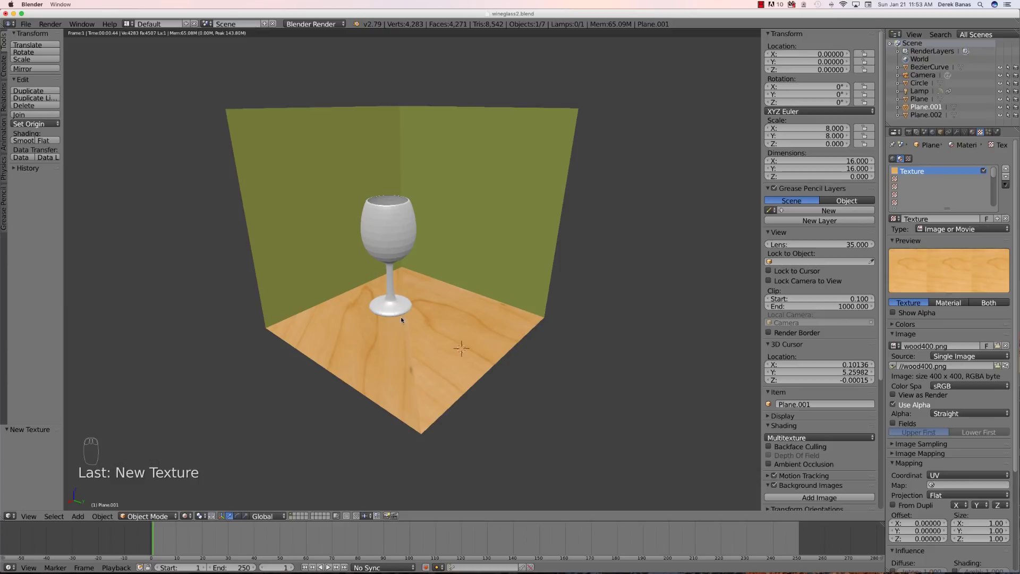
{"action": "key", "text": "shift+z"}
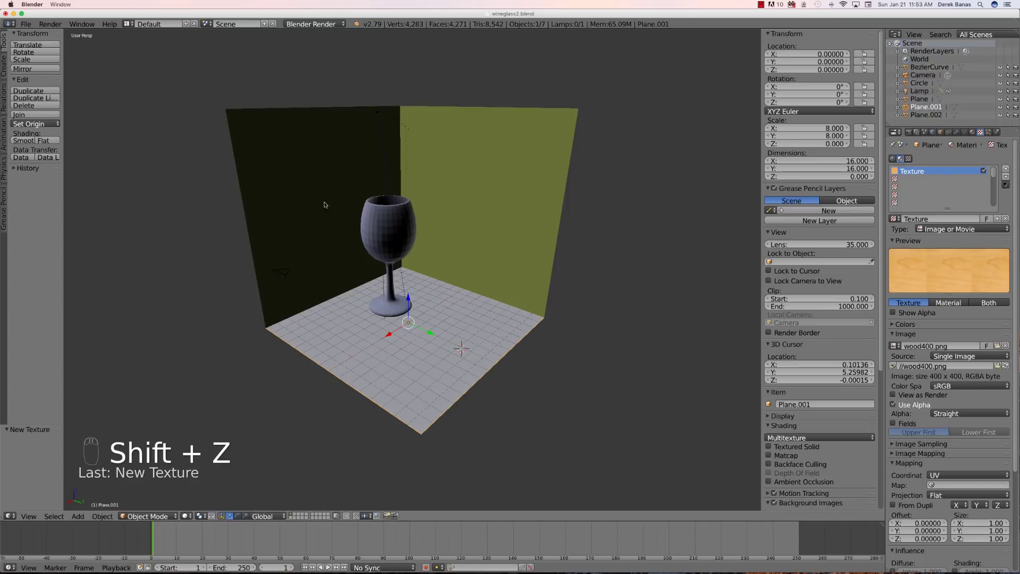
- Darken the diffuse color of the back wall's material slightly and preview the scene in the rendered view
{"action": "right_click", "coordinate": [325, 196]}
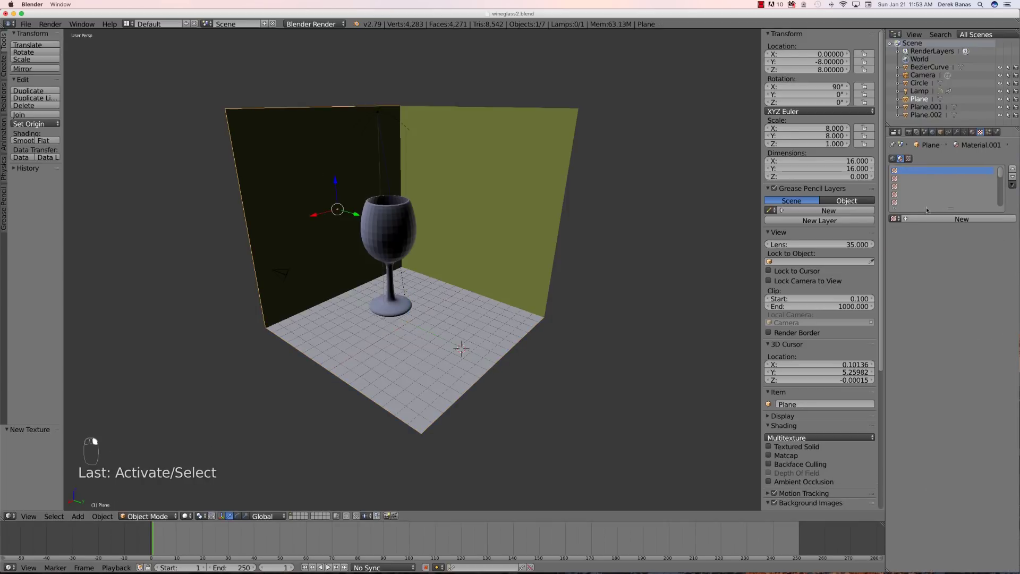
{"action": "left_click", "coordinate": [973, 132]}
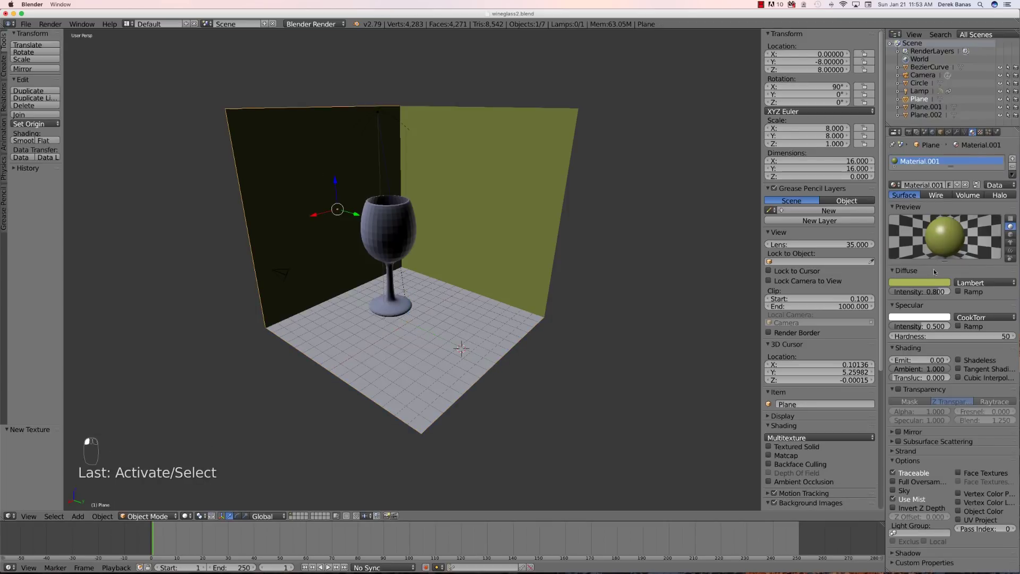
{"action": "left_click", "coordinate": [916, 283]}
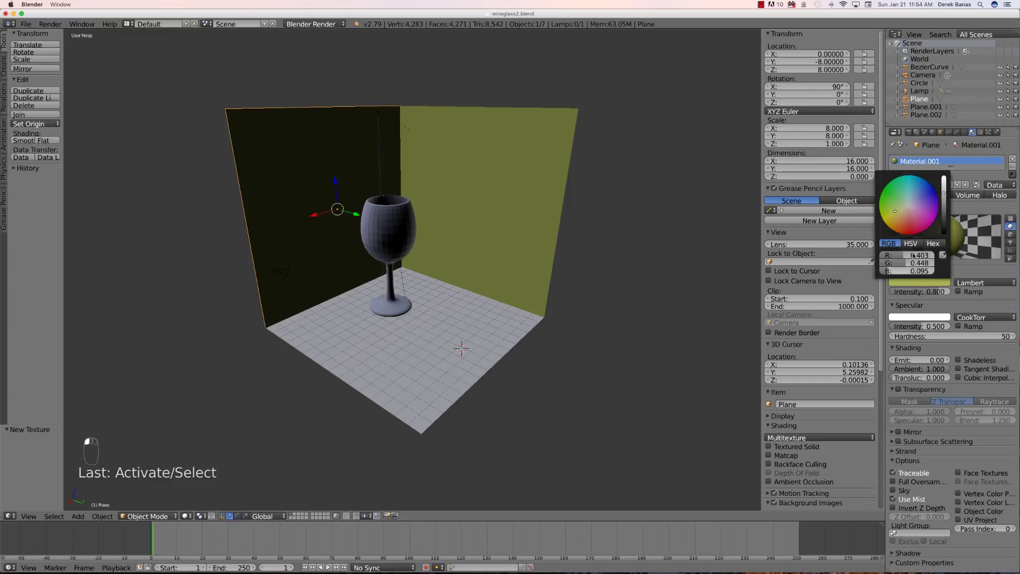
{"action": "left_click_drag", "start_coordinate": [944, 193], "coordinate": [944, 202]}
{"action": "left_click", "coordinate": [673, 265]}
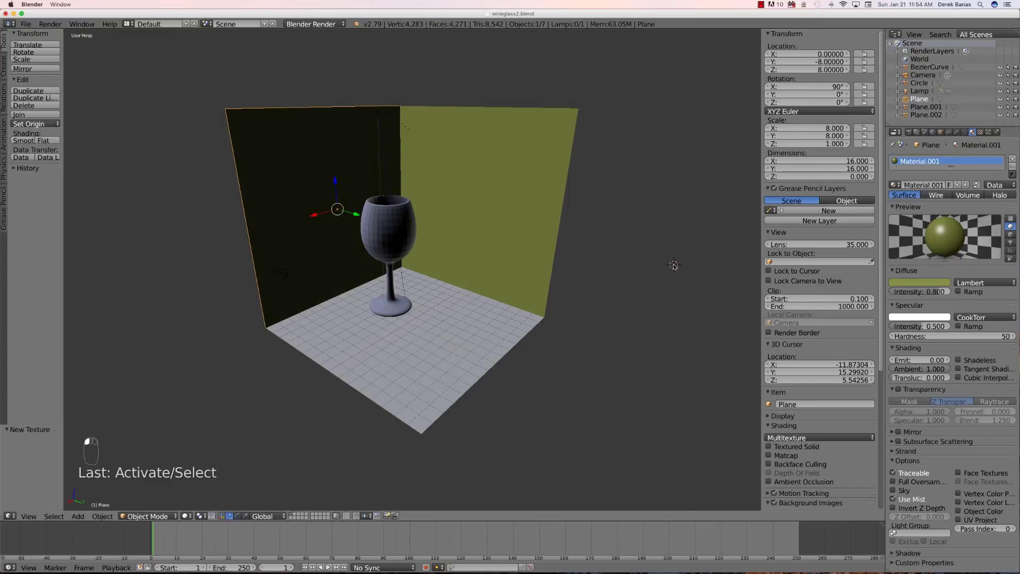
{"action": "key", "text": "shift+z"}
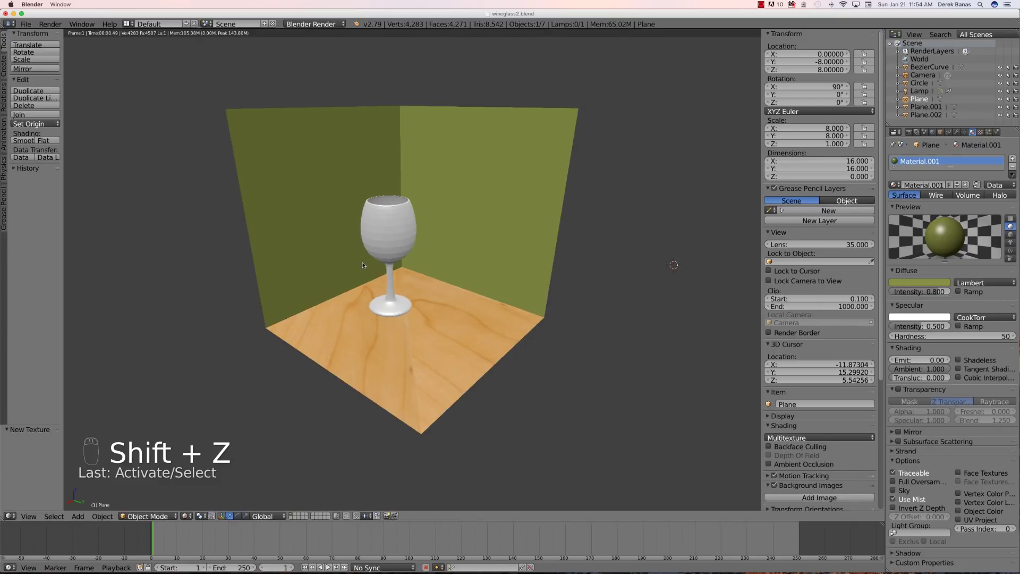
- Give the wine glass a new material and set its specular hardness to 300
{"action": "right_click", "coordinate": [381, 225]}
{"action": "key", "text": "shift+z"}
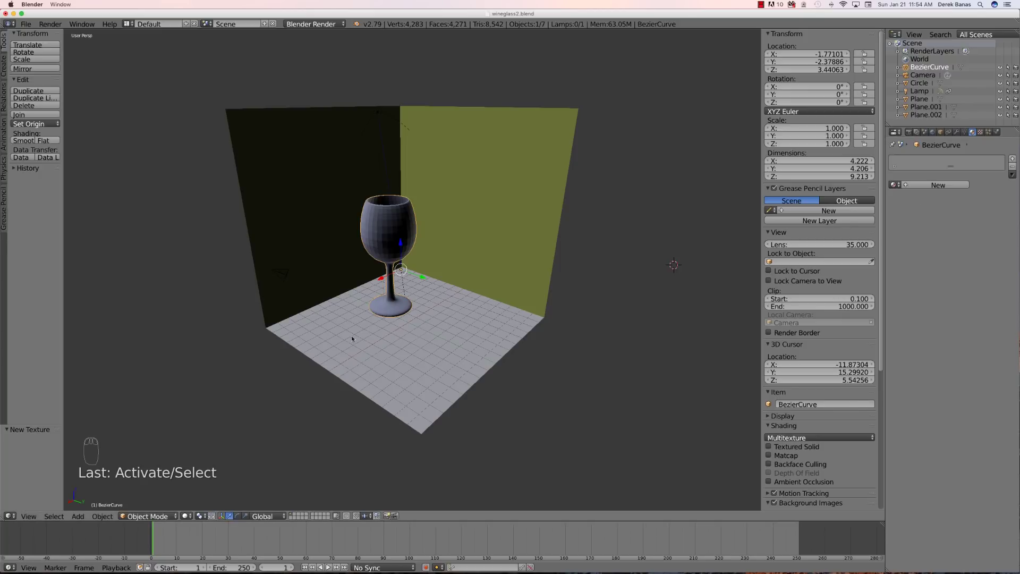
{"action": "left_click", "coordinate": [920, 186]}
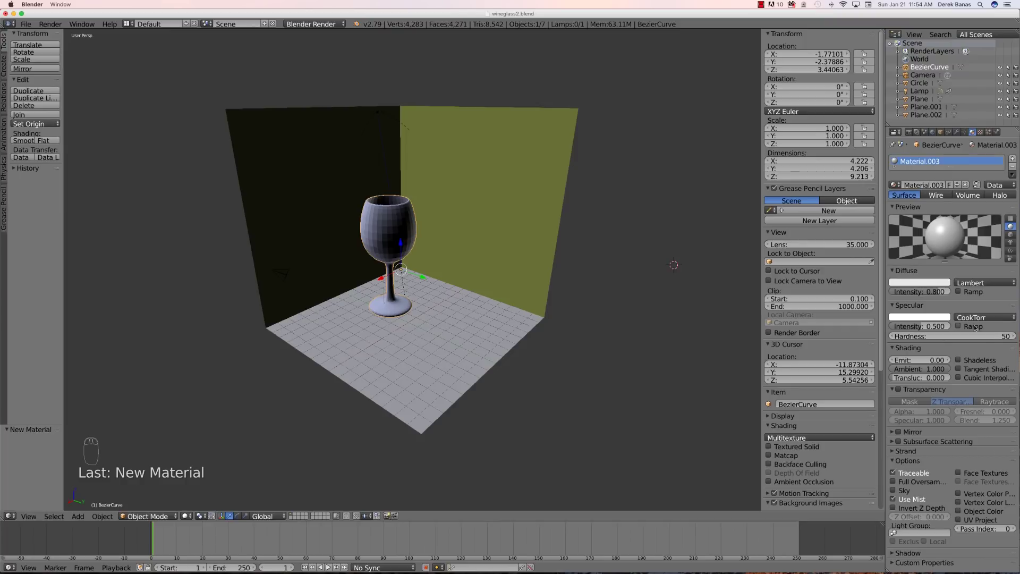
{"action": "left_click_drag", "start_coordinate": [937, 337], "coordinate": [948, 338]}
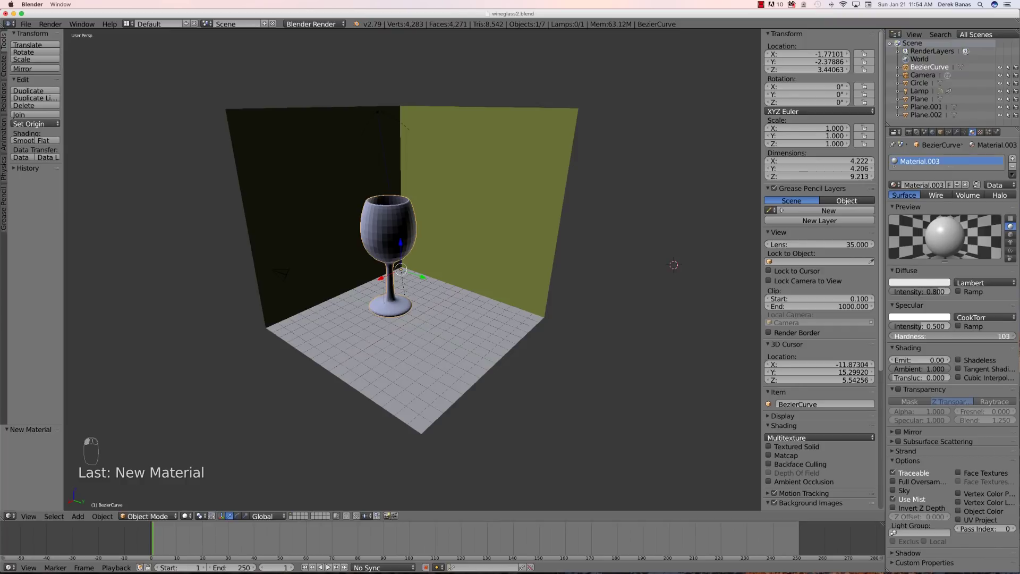
{"action": "left_click_drag", "start_coordinate": [958, 337], "coordinate": [974, 338]}
{"action": "left_click", "coordinate": [939, 335]}
{"action": "type", "text": "300"}
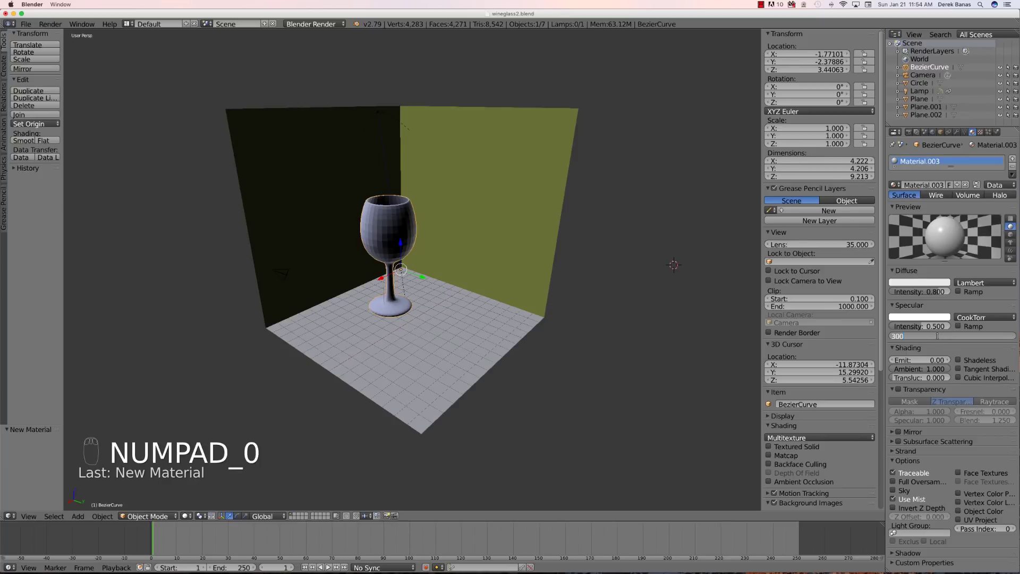
{"action": "key", "text": "Return"}
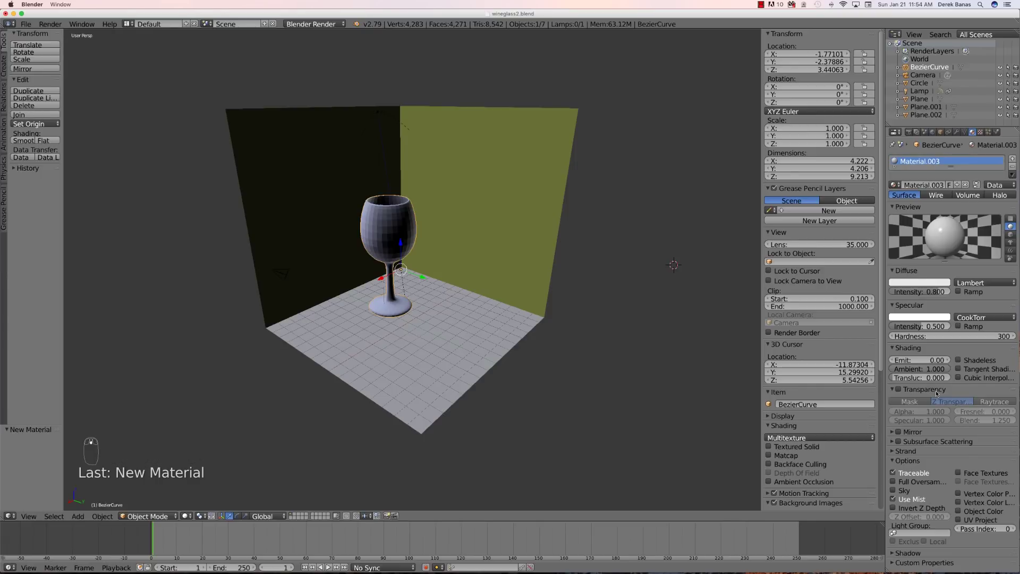
- Enable Raytrace transparency on the glass material with an alpha of 0.1 and check it in the rendered view
{"action": "left_click", "coordinate": [899, 390]}
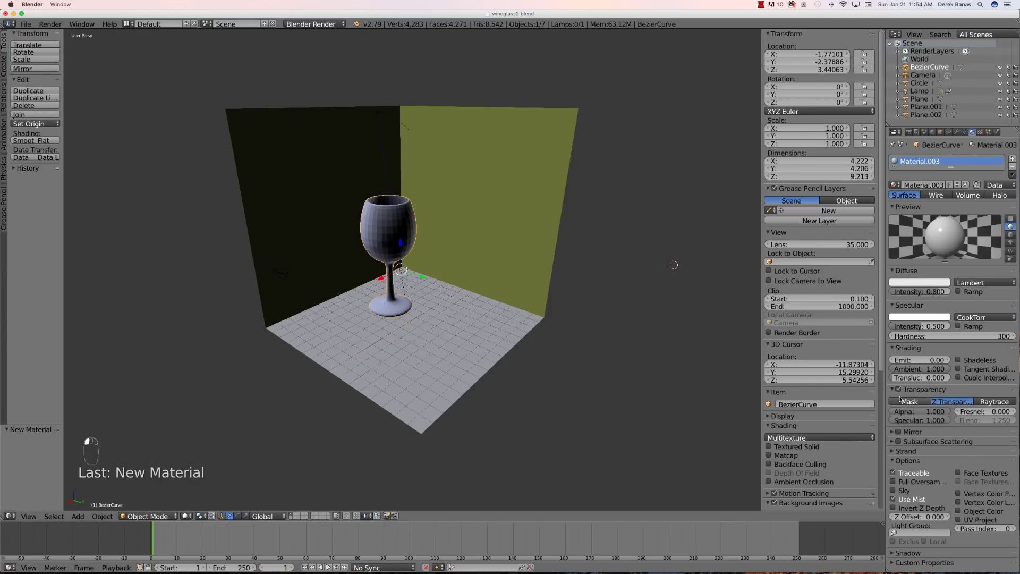
{"action": "key", "text": "shift+z"}
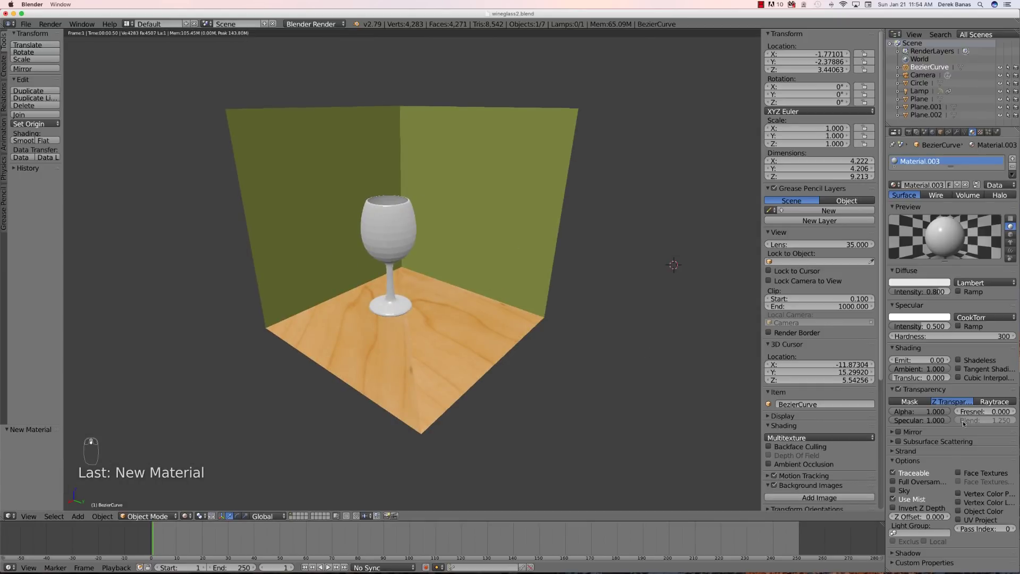
{"action": "left_click", "coordinate": [989, 402]}
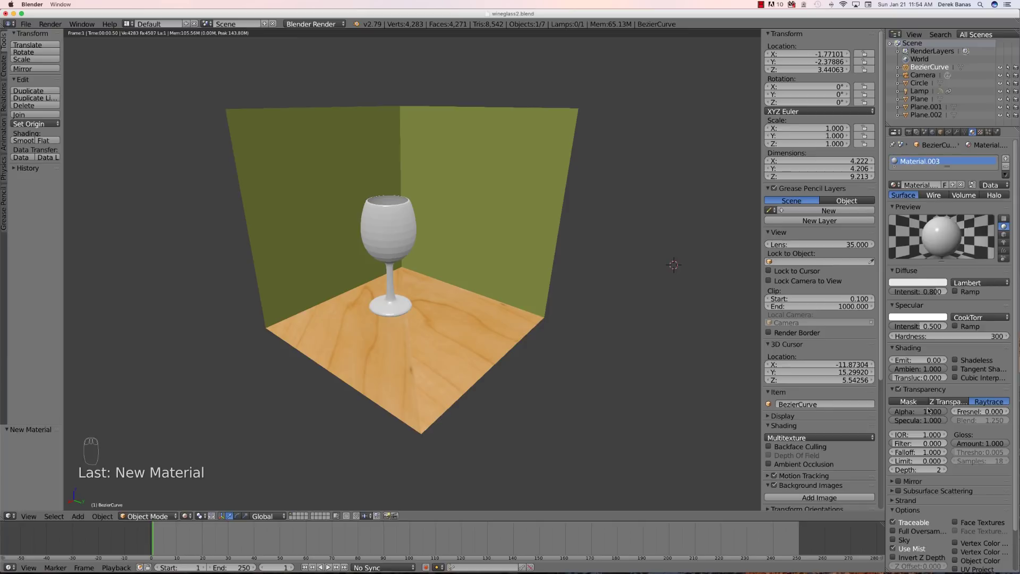
{"action": "mouse_move", "coordinate": [927, 415]}
{"action": "left_mouse_down"}
{"action": "mouse_move", "coordinate": [902, 415]}
{"action": "mouse_move", "coordinate": [913, 413]}
{"action": "left_mouse_up"}
{"action": "left_click", "coordinate": [914, 413]}
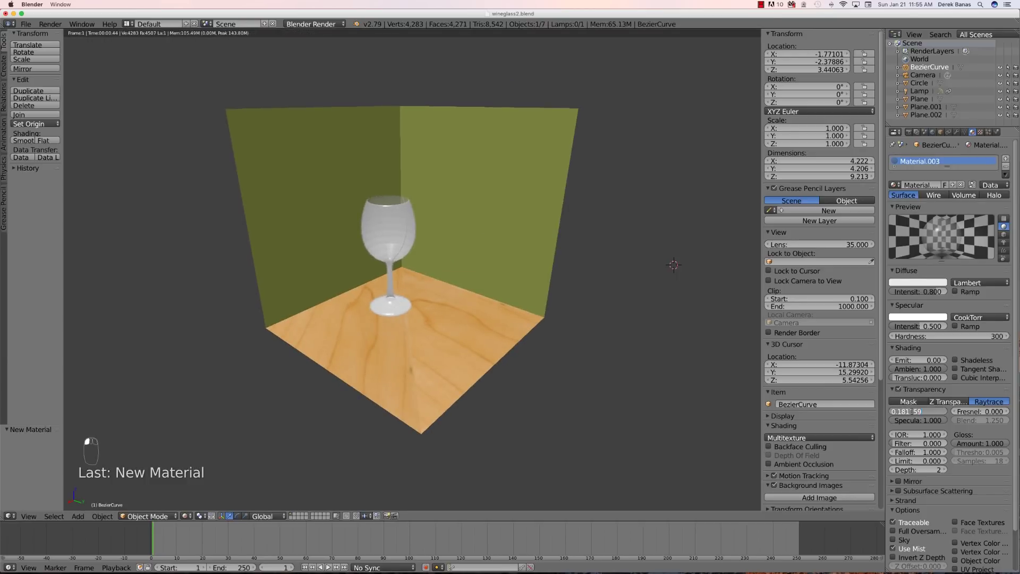
{"action": "key", "text": "BackSpace"}
{"action": "key", "text": "Return"}
{"action": "scroll", "coordinate": [345, 233], "scroll_direction": "up", "scroll_amount": 1}
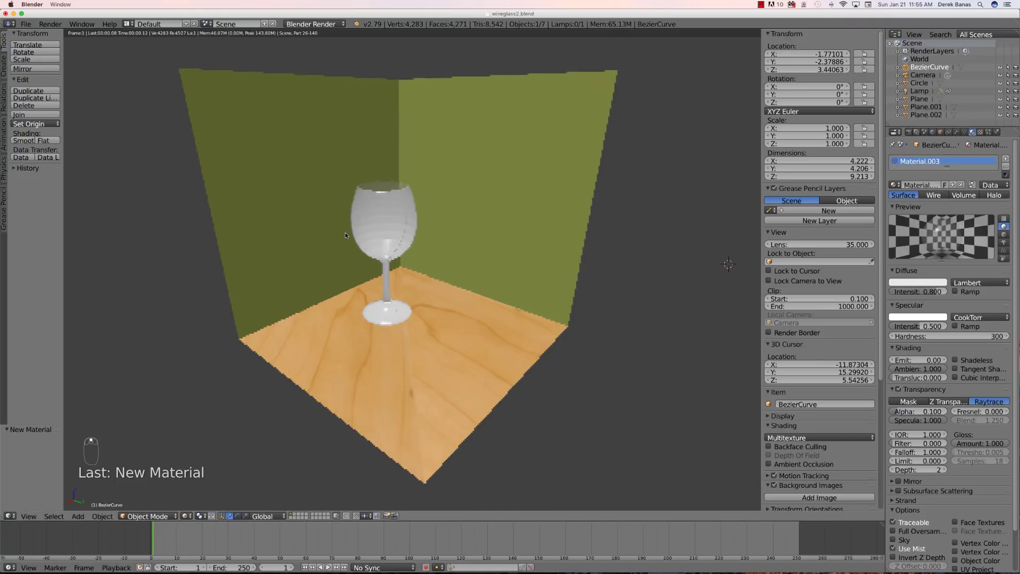
{"action": "scroll", "coordinate": [345, 232], "scroll_direction": "down", "scroll_amount": 3}
{"action": "scroll", "coordinate": [346, 235], "scroll_direction": "up", "scroll_amount": 6}
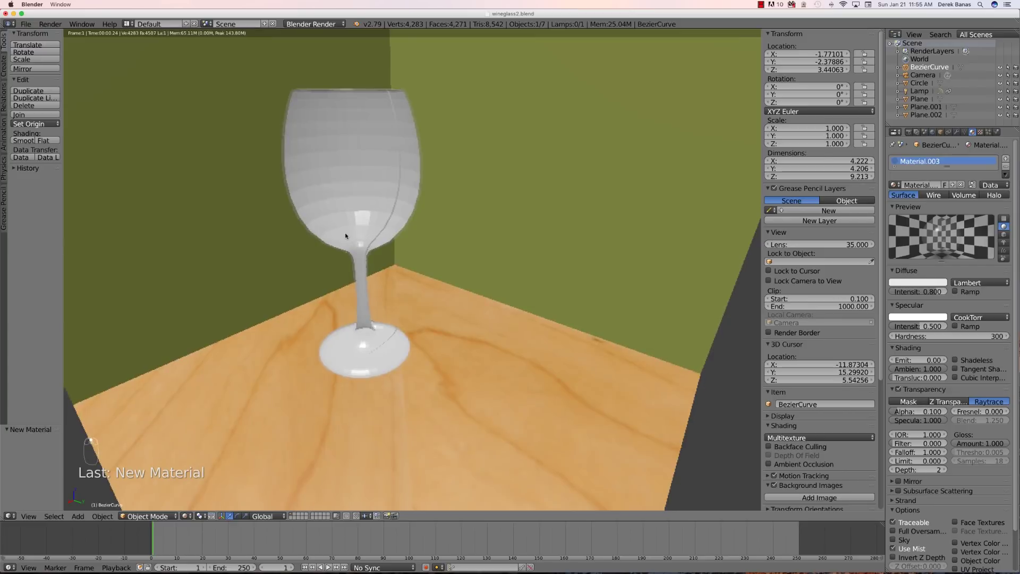
{"action": "scroll", "coordinate": [345, 236], "scroll_direction": "down", "scroll_amount": 8}
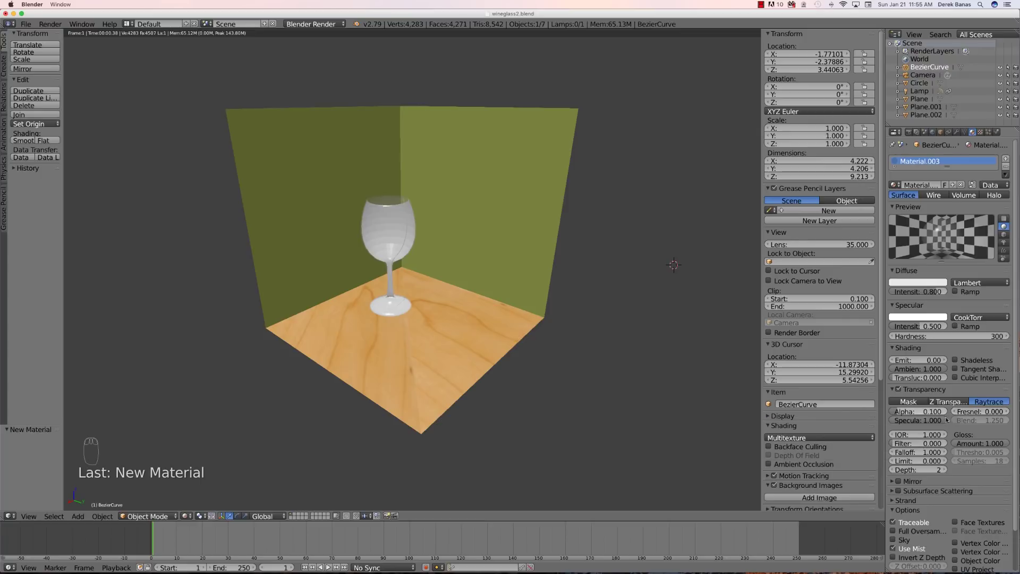
- Set the glass transparency's Fresnel to 5 and its IOR to 1.25
{"action": "left_click", "coordinate": [992, 413]}
{"action": "type", "text": "5"}
{"action": "key", "text": "Return"}
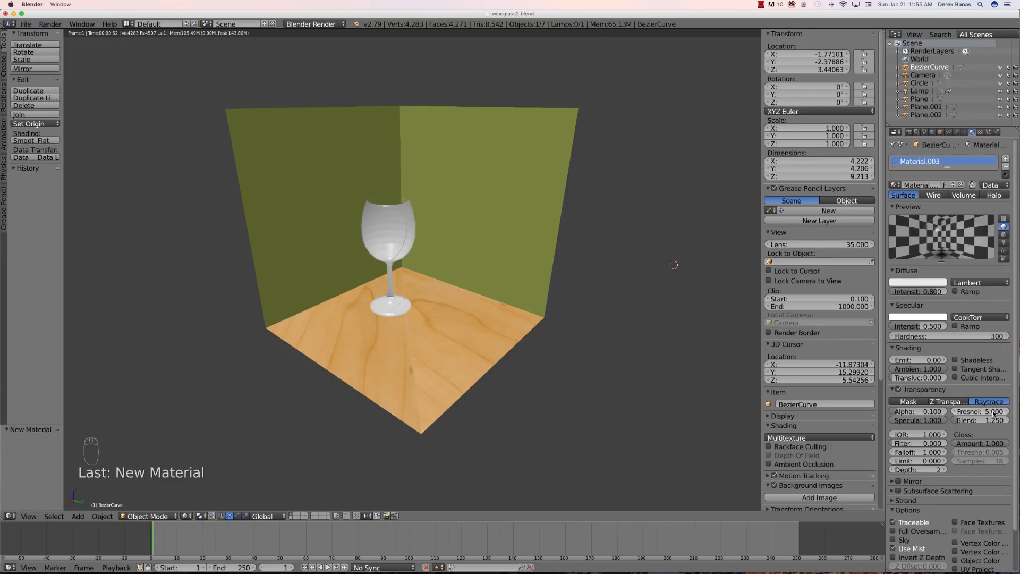
{"action": "left_click", "coordinate": [922, 435]}
{"action": "type", "text": "1.25"}
{"action": "key", "text": "Return"}
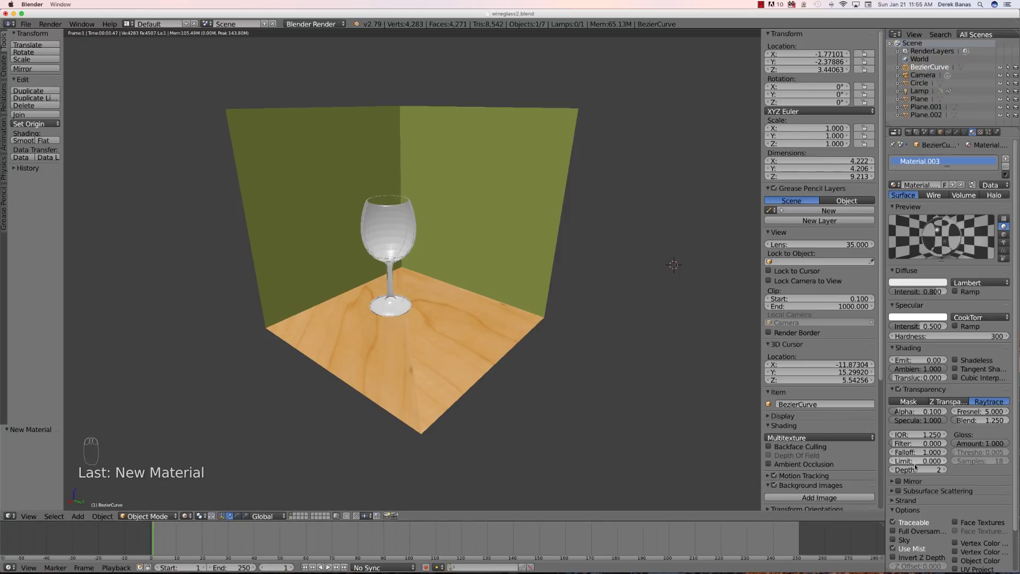
- Raise the glass material's raytrace transparency depth to 10, checking the glass in the rendered view
{"action": "left_click", "coordinate": [945, 469]}
{"action": "left_click", "coordinate": [945, 469]}
{"action": "left_click", "coordinate": [892, 470]}
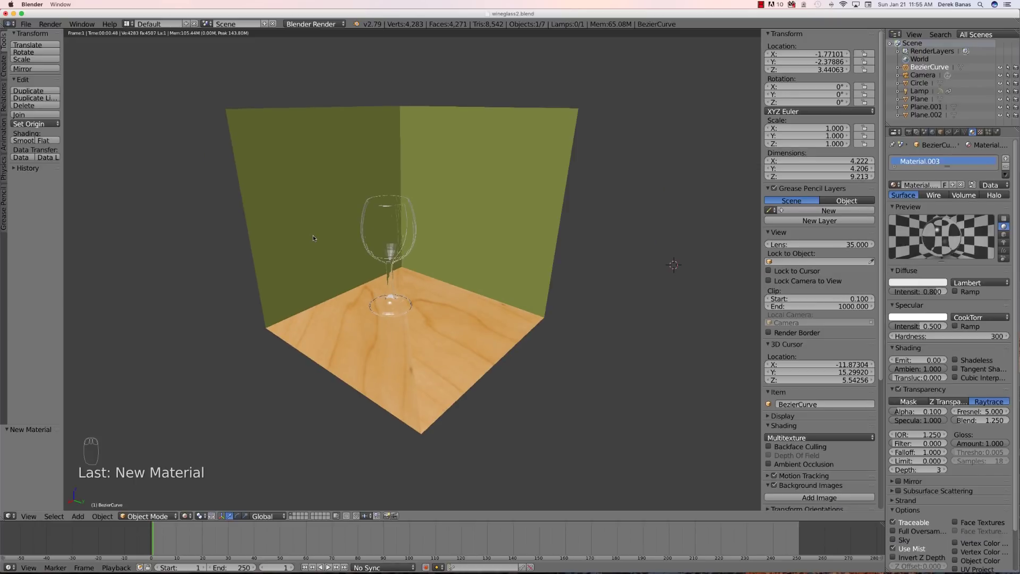
{"action": "scroll", "coordinate": [311, 235], "scroll_direction": "down", "scroll_amount": 3}
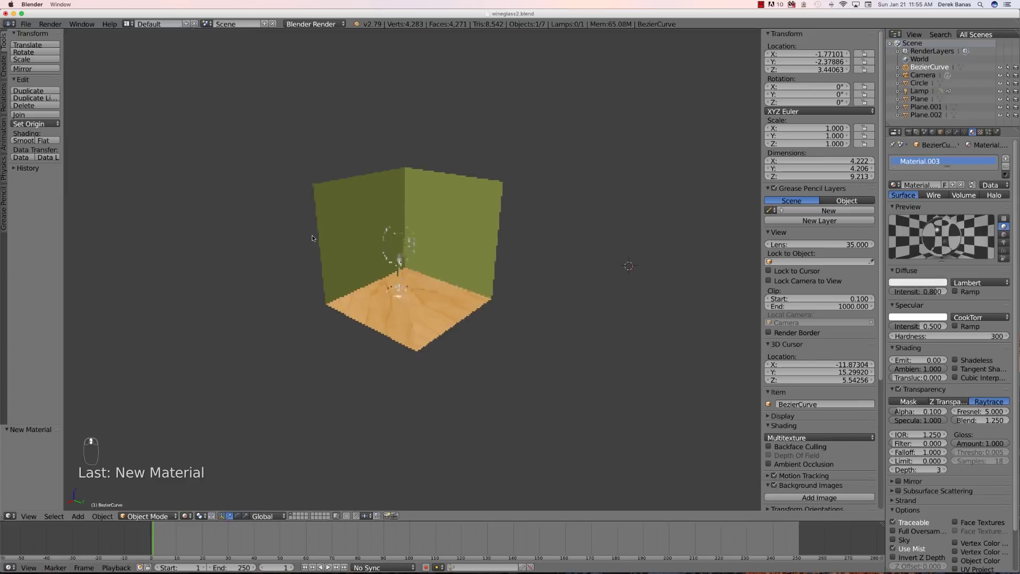
{"action": "scroll", "coordinate": [311, 235], "scroll_direction": "up", "scroll_amount": 7}
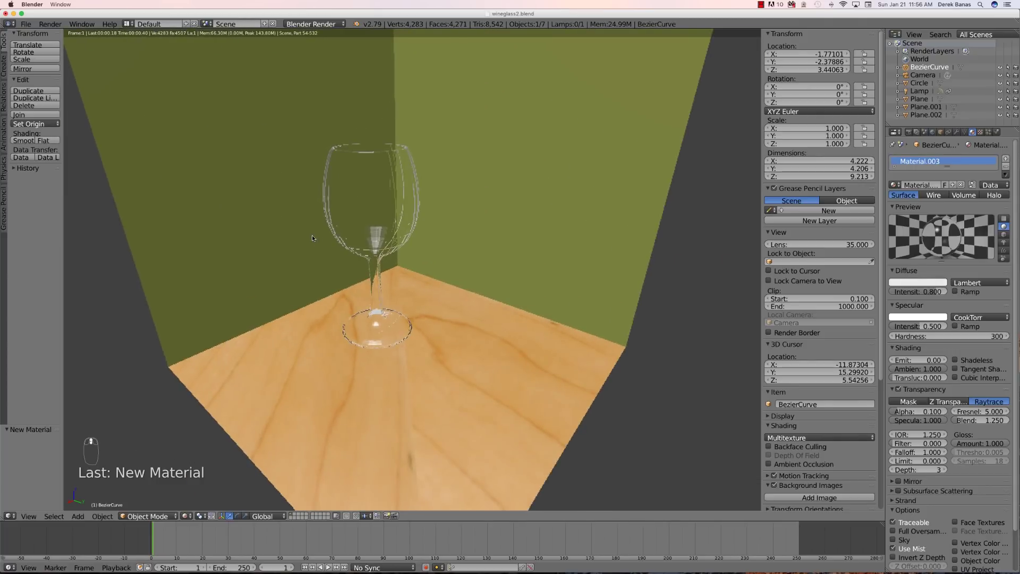
{"action": "left_click", "coordinate": [944, 470]}
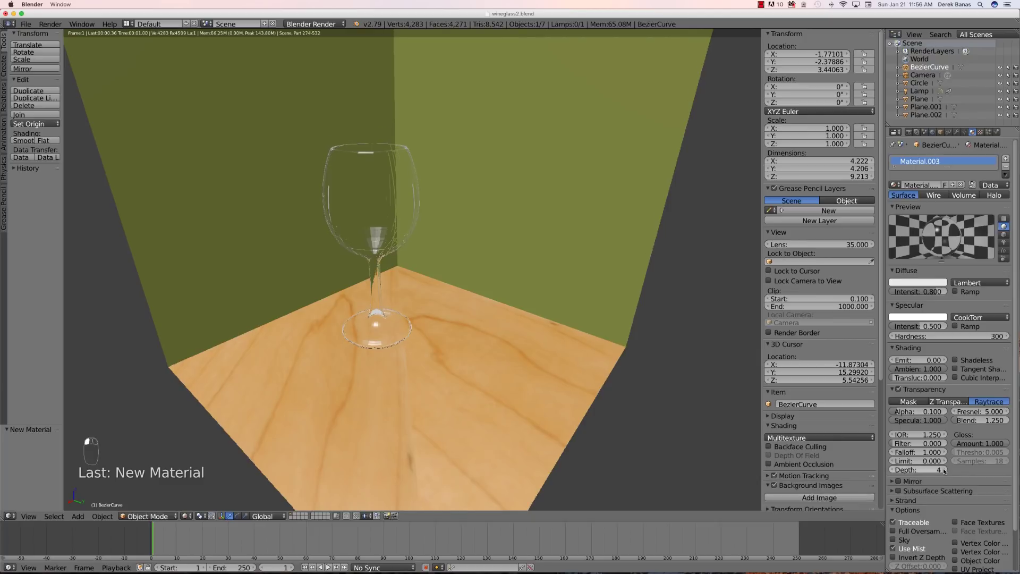
{"action": "left_click", "coordinate": [944, 469]}
{"action": "left_click", "coordinate": [944, 470]}
{"action": "left_click", "coordinate": [944, 470]}
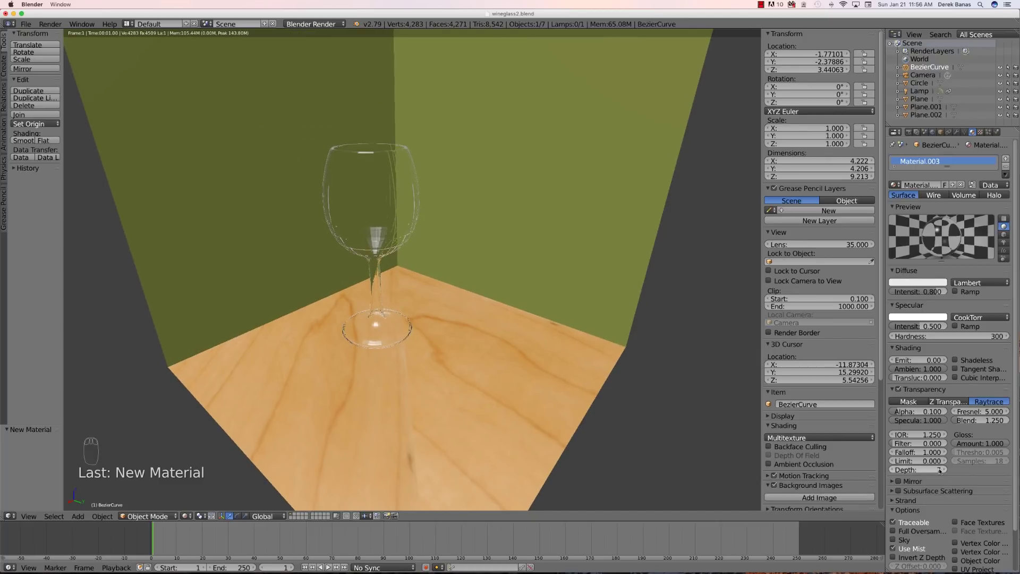
{"action": "left_click", "coordinate": [945, 470]}
{"action": "left_click", "coordinate": [944, 470]}
{"action": "left_click", "coordinate": [944, 470]}
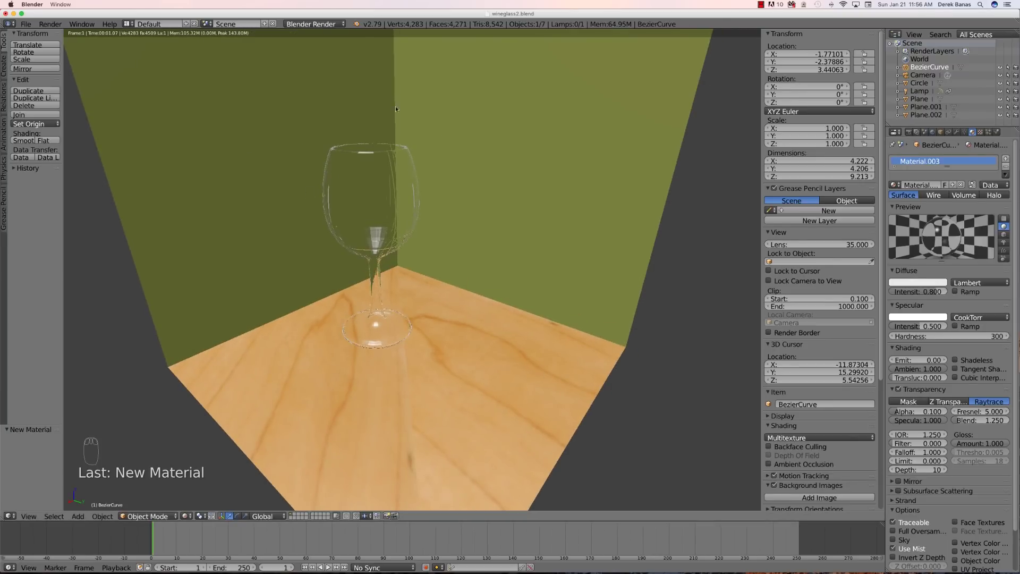
{"action": "scroll", "coordinate": [318, 205], "scroll_direction": "down", "scroll_amount": 1}
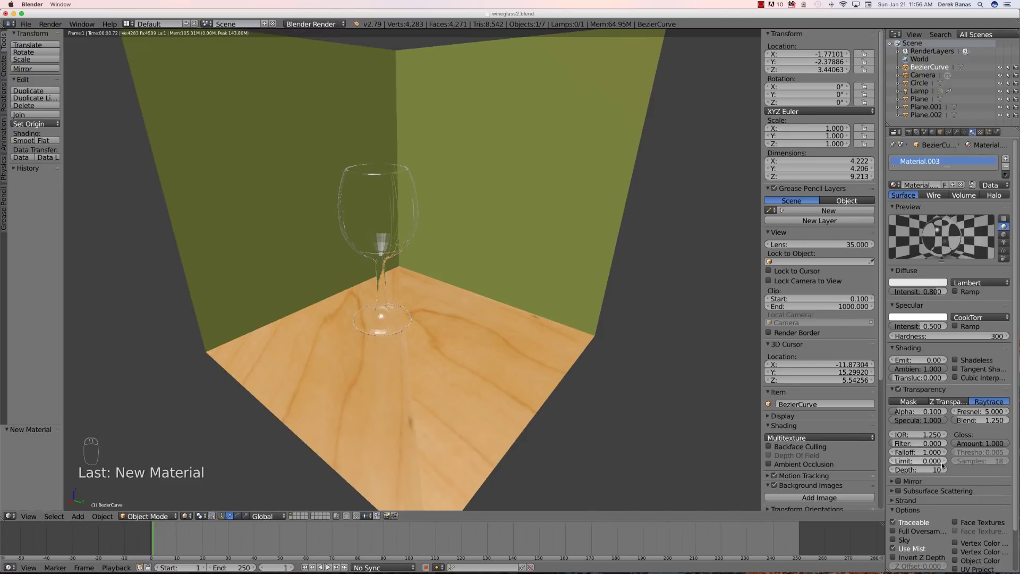
- Try Tangent Shading on the glass material
{"action": "left_click", "coordinate": [955, 369]}
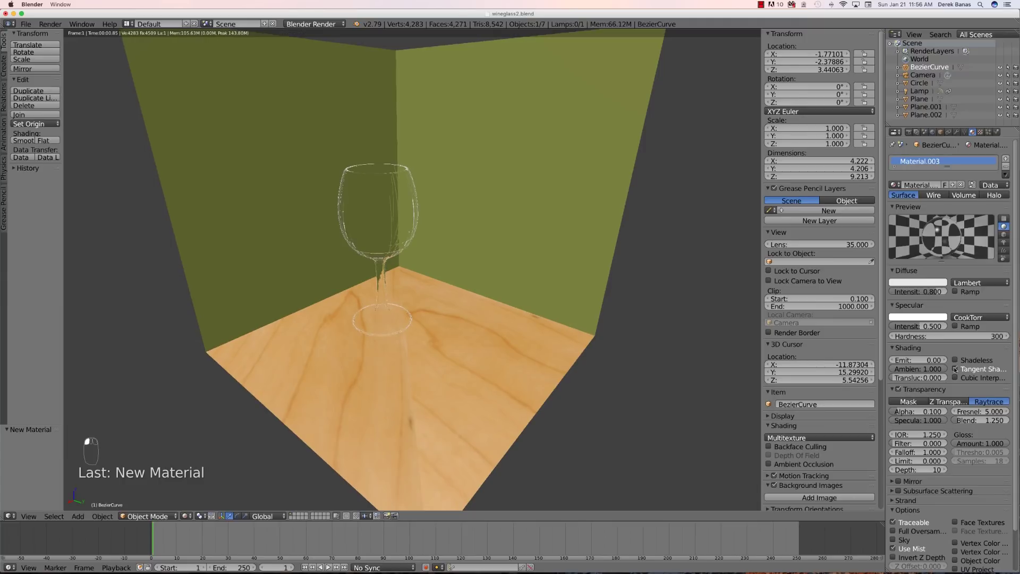
{"action": "left_click", "coordinate": [955, 370]}
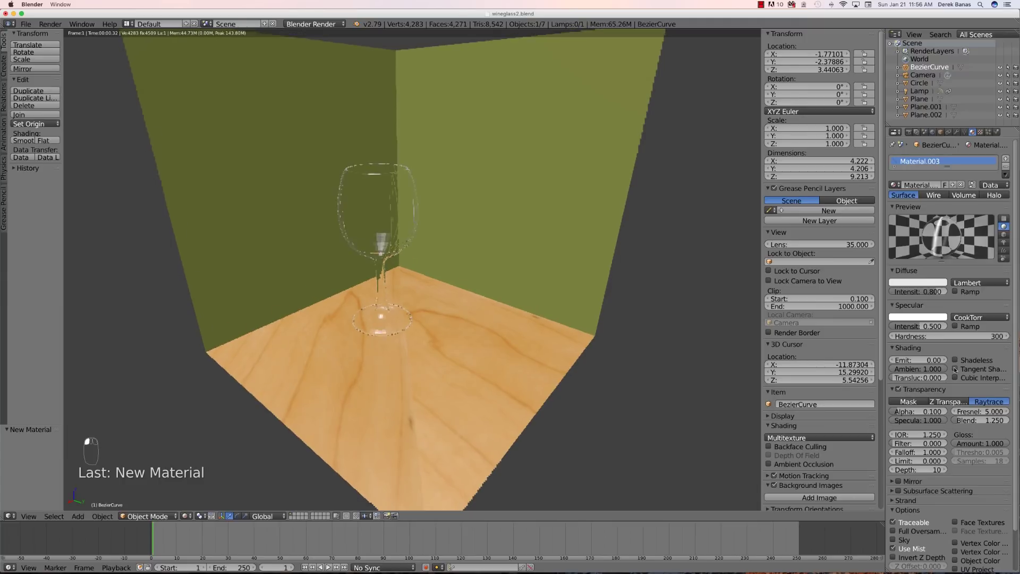
{"action": "left_click", "coordinate": [955, 370]}
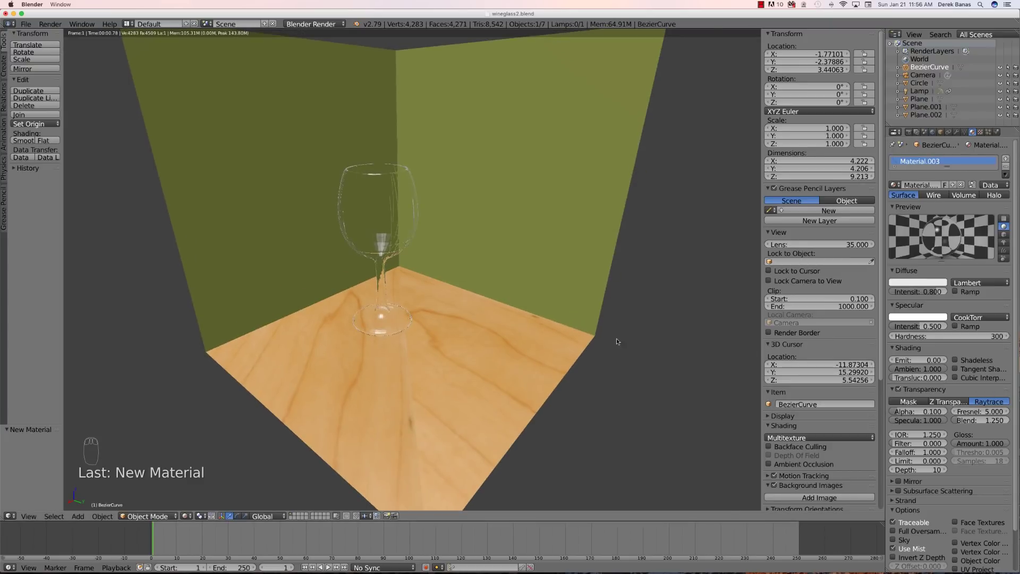
{"action": "scroll", "coordinate": [276, 263], "scroll_direction": "down", "scroll_amount": 2}
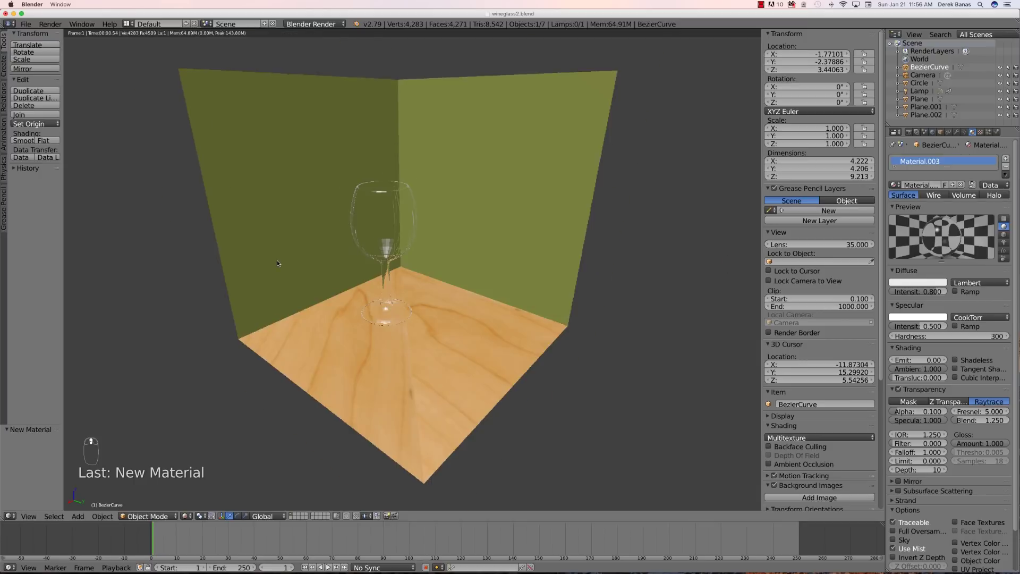
{"action": "scroll", "coordinate": [276, 263], "scroll_direction": "up", "scroll_amount": 4}
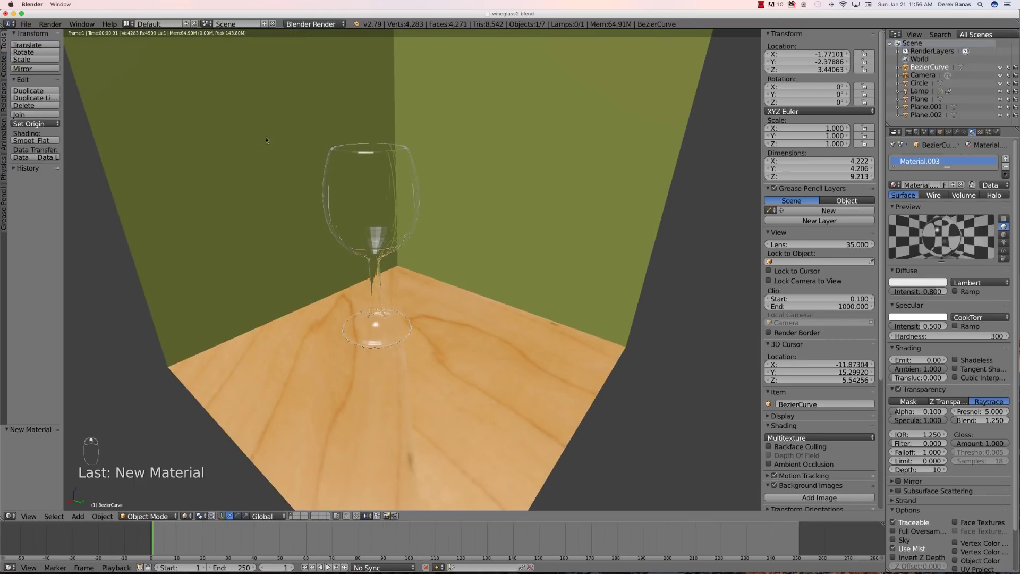
{"action": "left_click", "coordinate": [332, 24]}
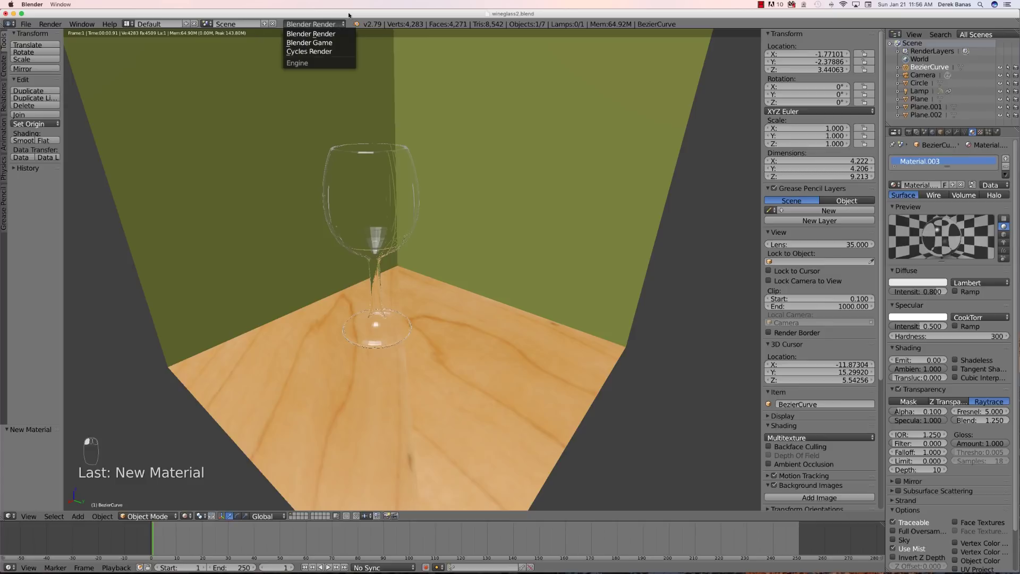
{"action": "left_click", "coordinate": [338, 25]}
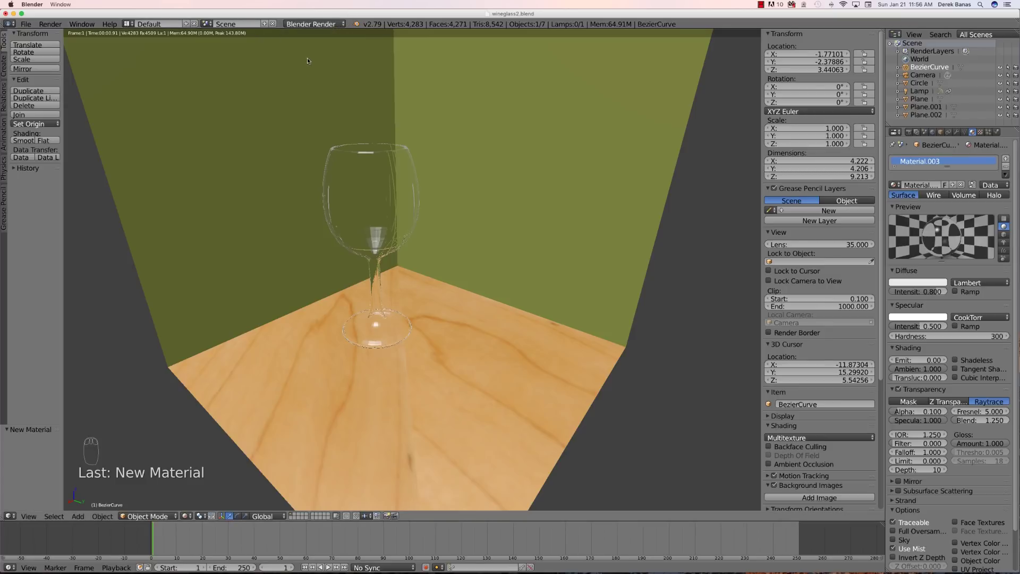
{"action": "scroll", "coordinate": [295, 136], "scroll_direction": "down", "scroll_amount": 2}
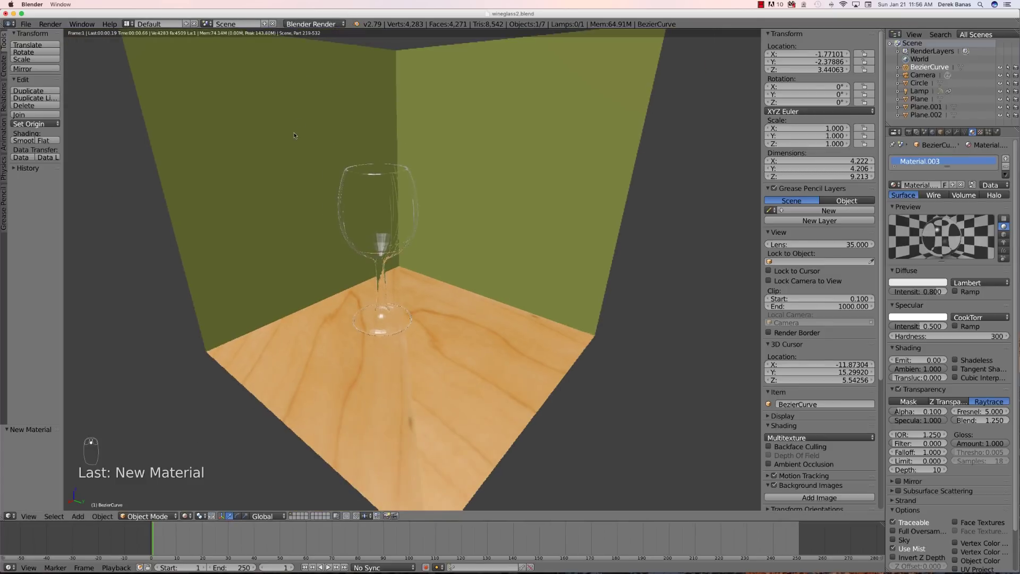